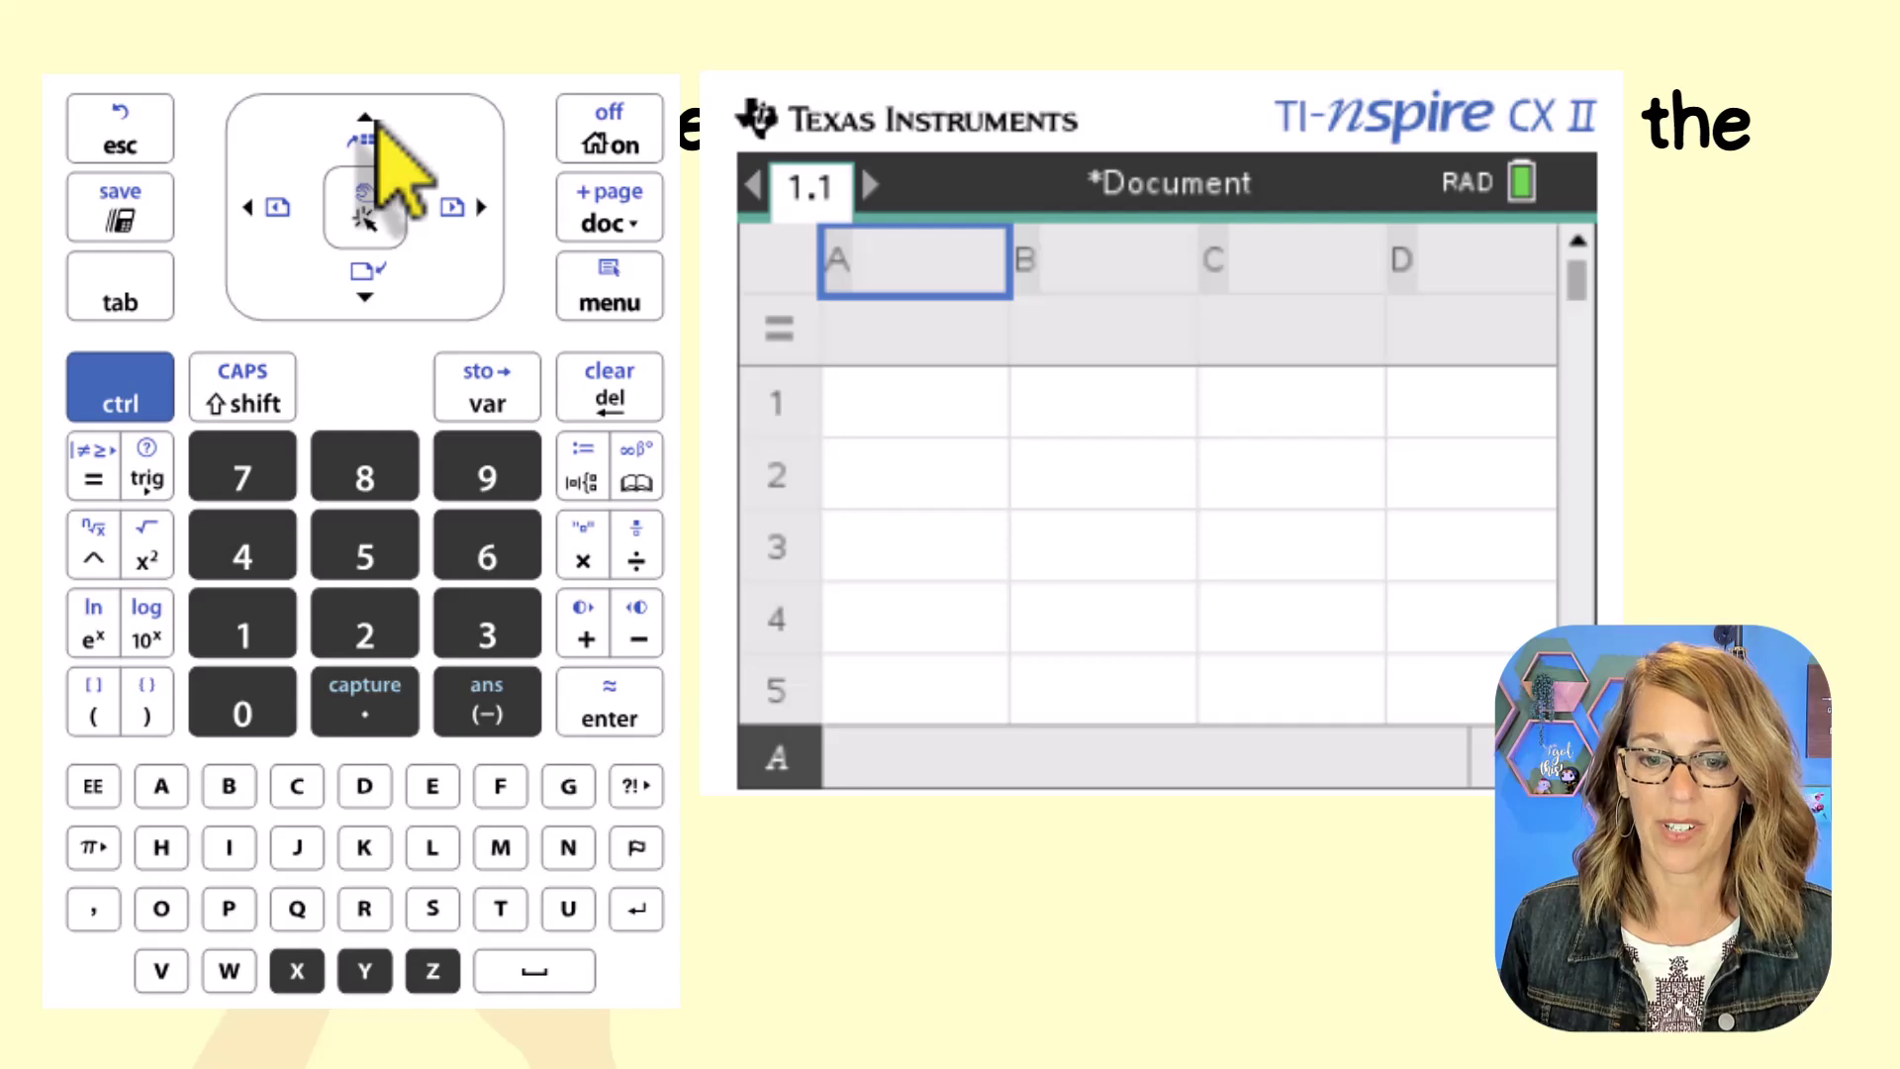
Name column A 'time'.
left_click(500, 908)
left_click(228, 848)
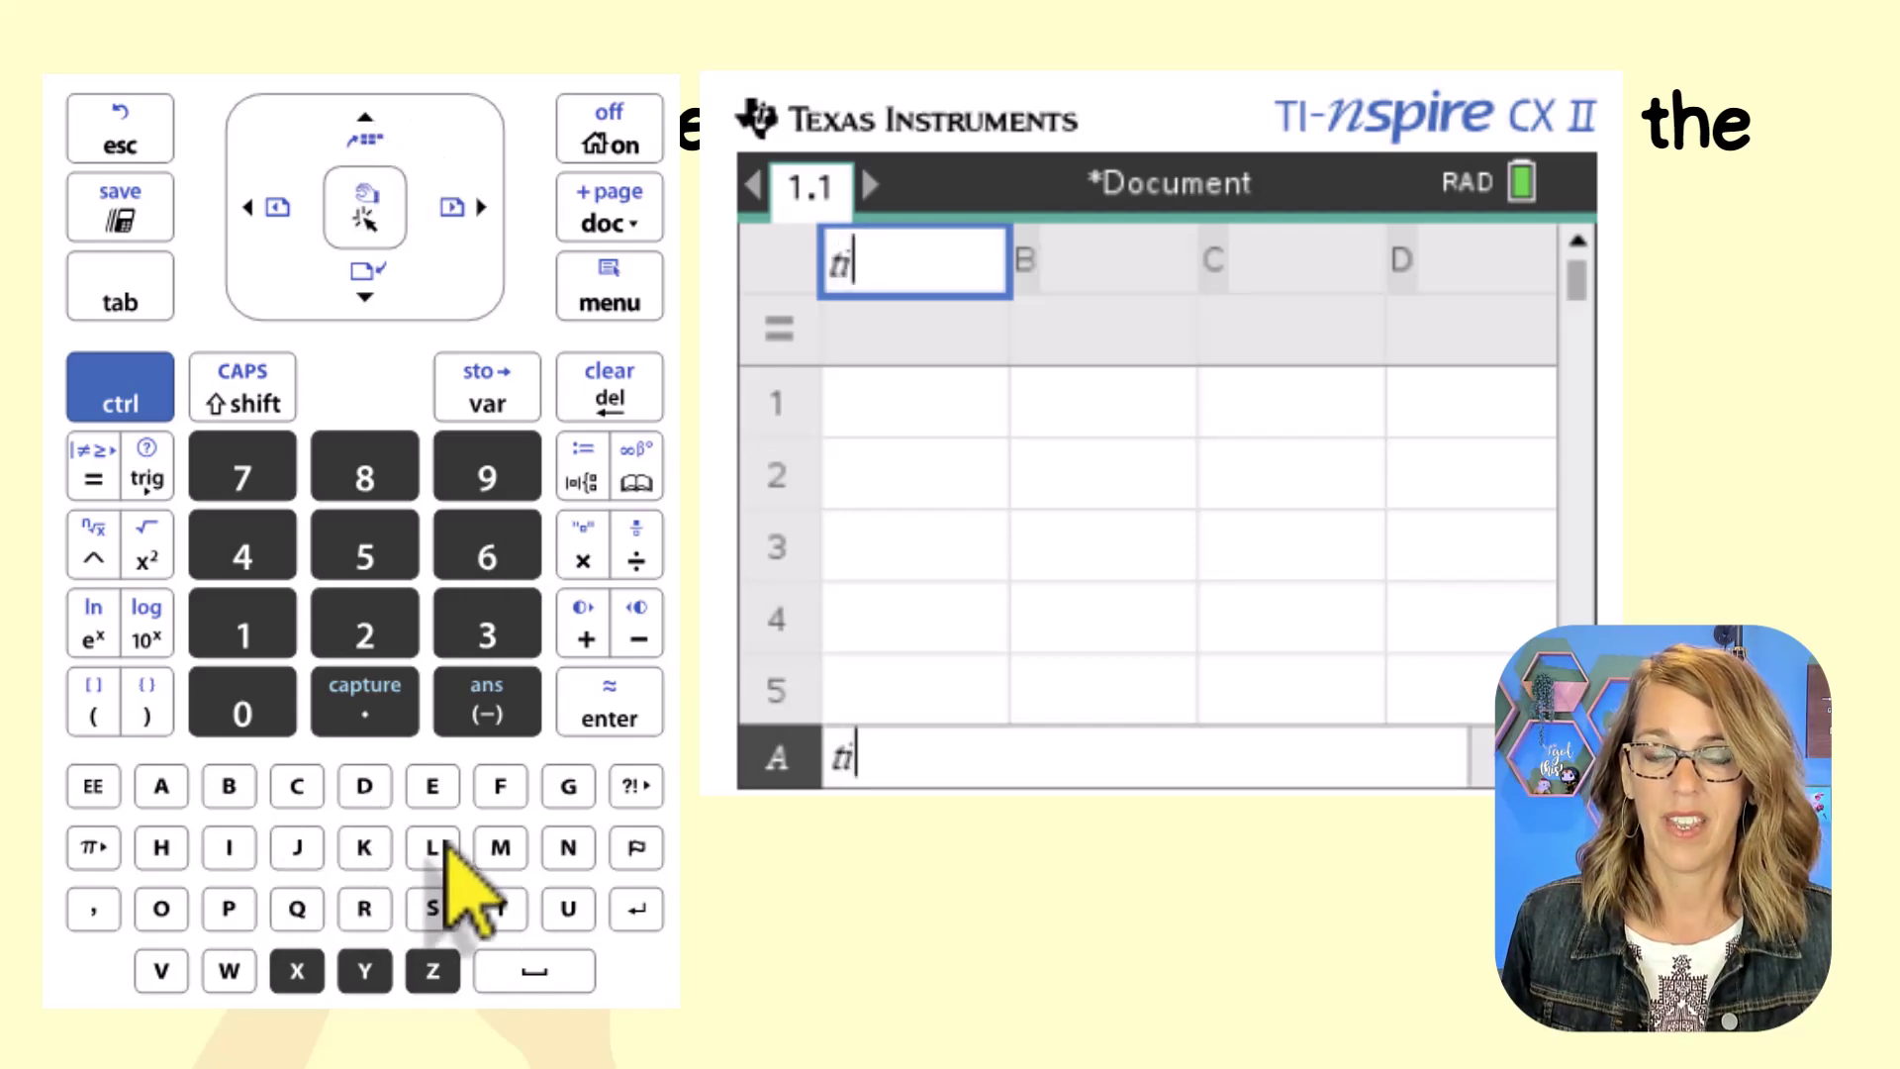
left_click(500, 849)
left_click(442, 792)
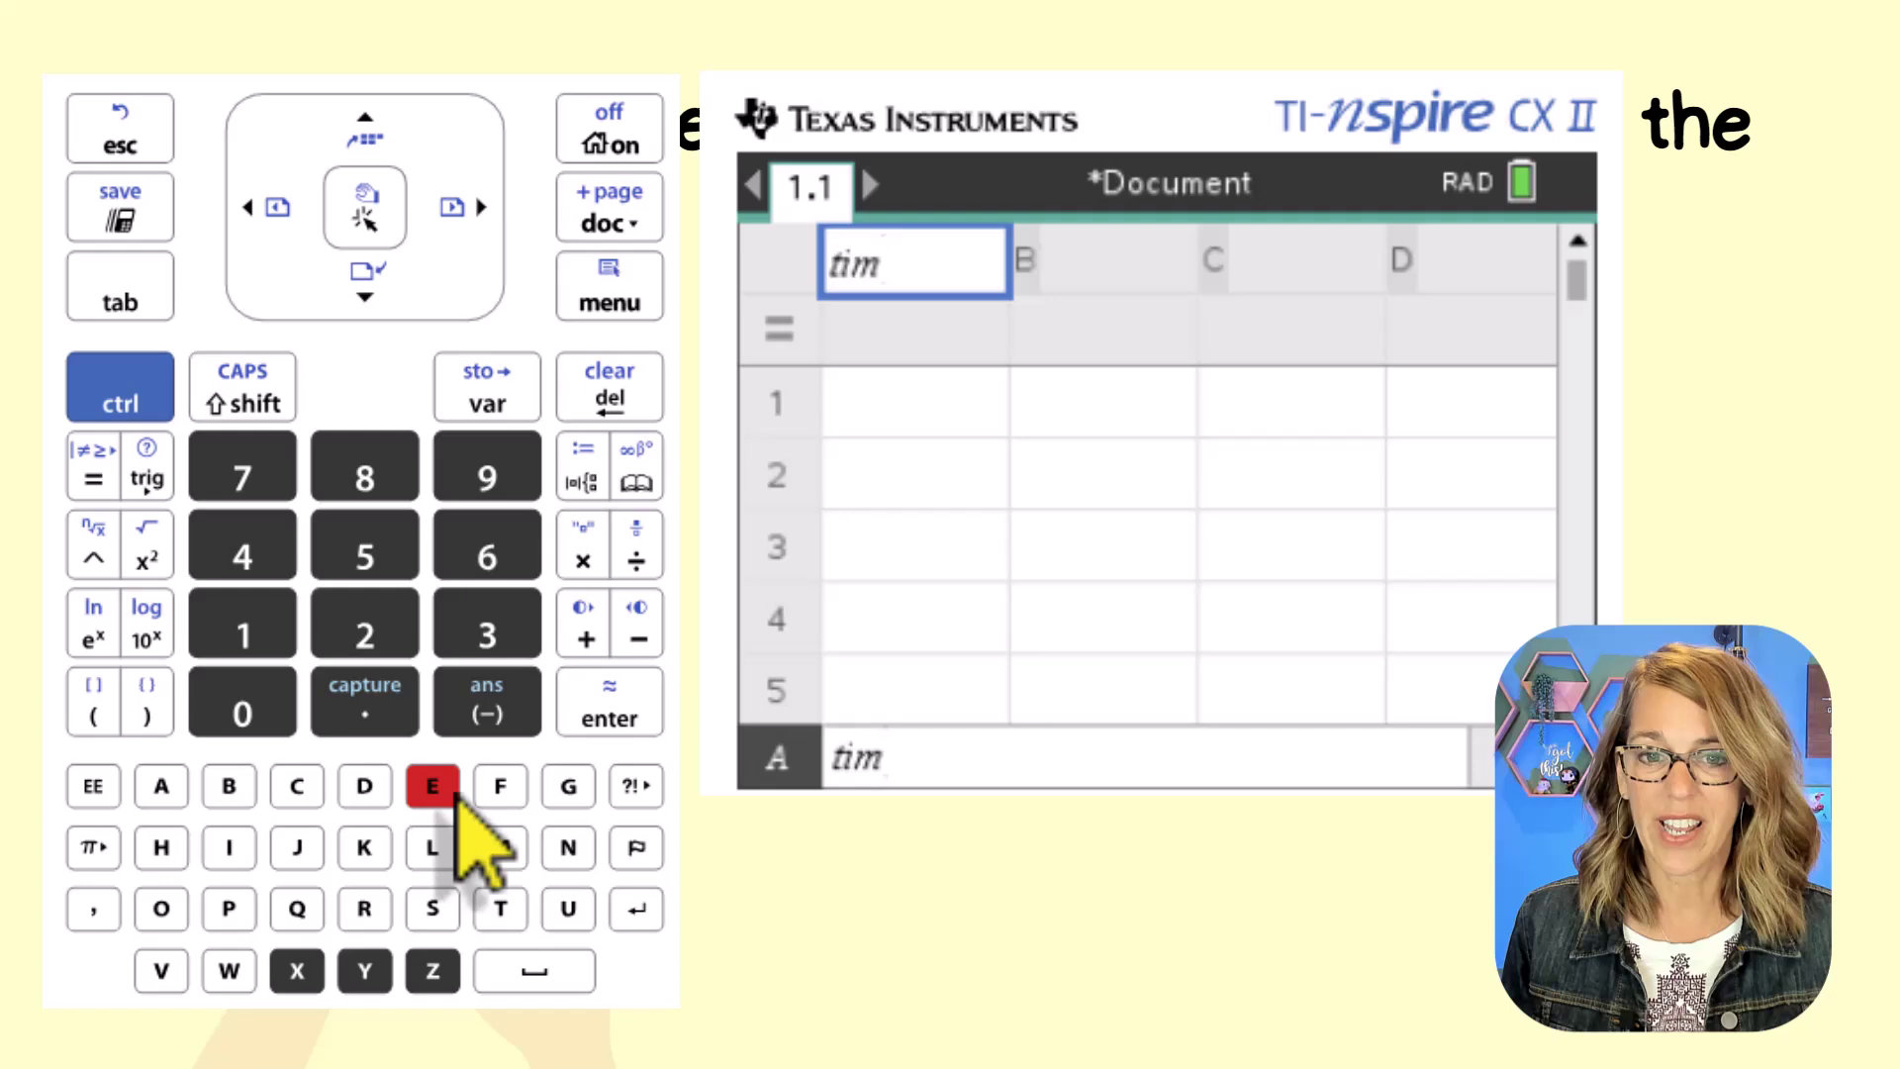
left_click(613, 728)
Enter the time values 1.8, 2.1, 2.2, 3.0, 3.0, 3.2, 4.2, 4.4, 5, 5, 5, 5.1, 5.7, 6 down column A.
left_click(357, 282)
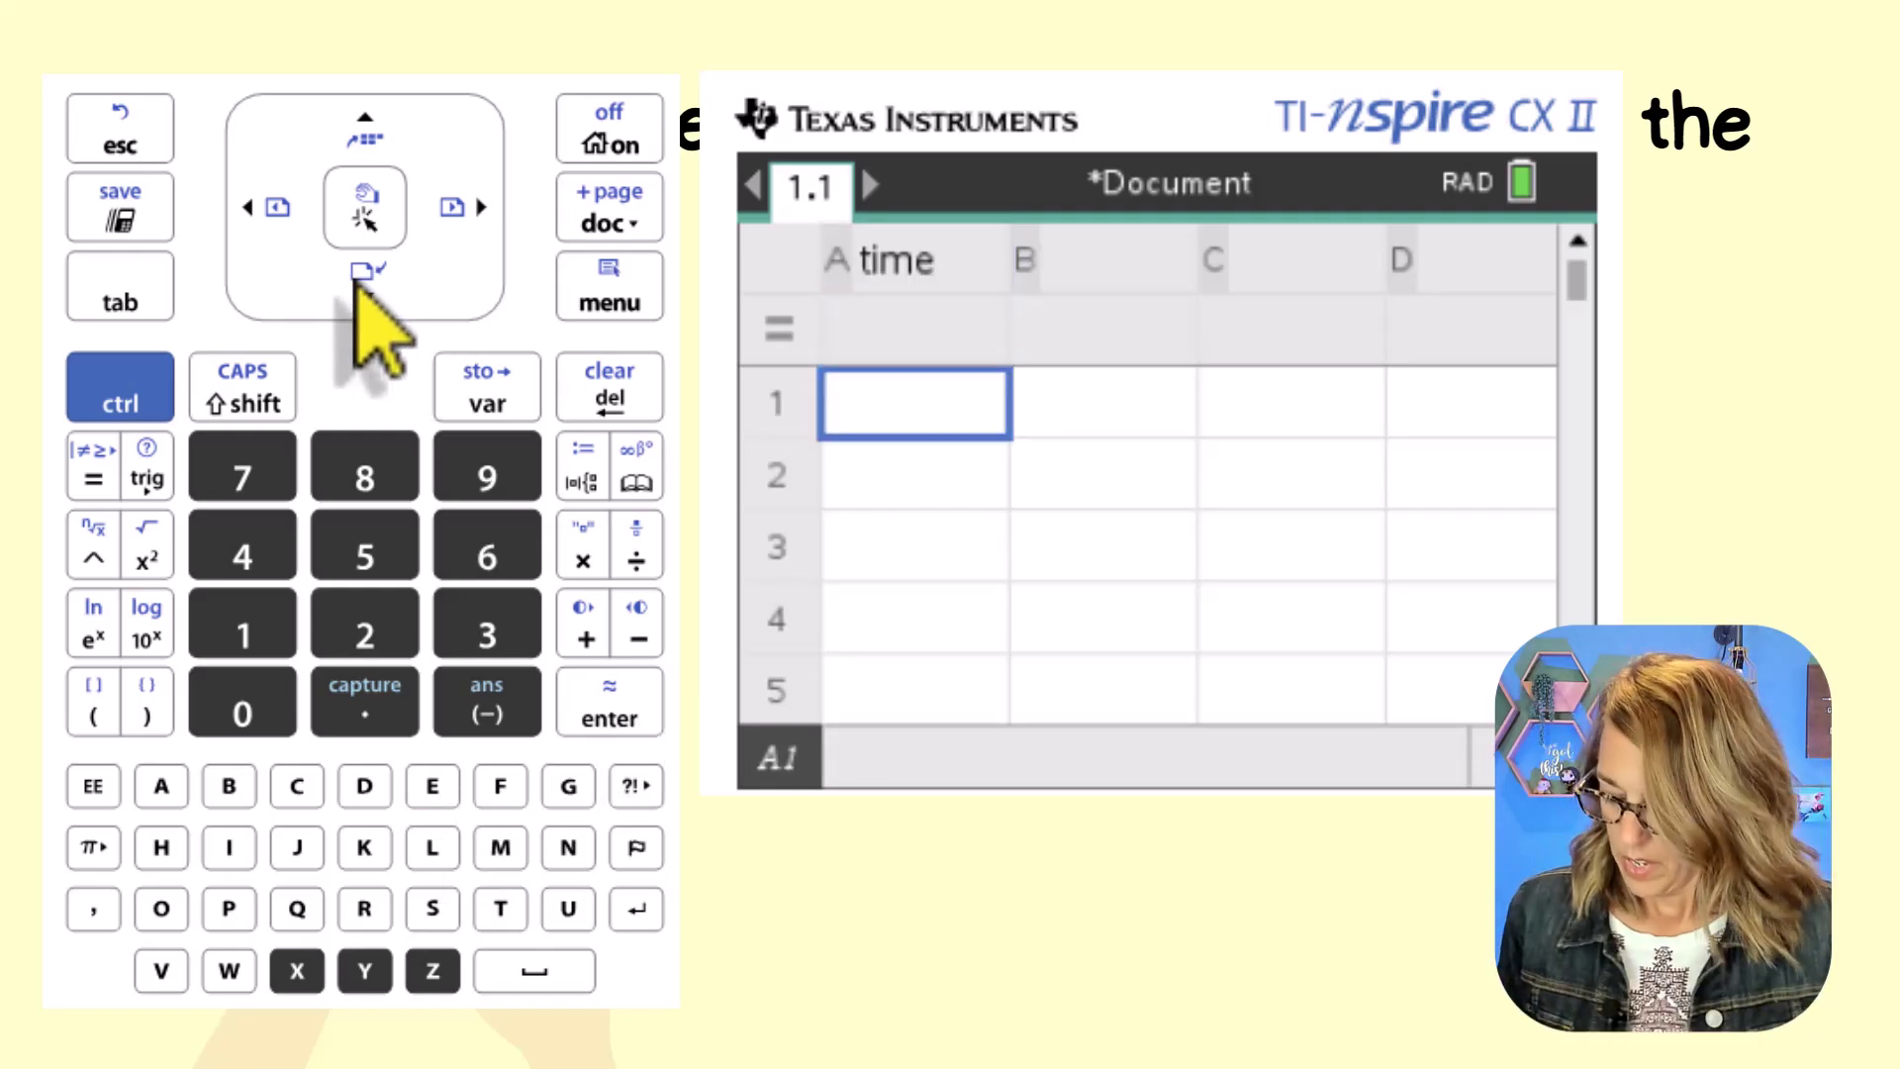
type("1")
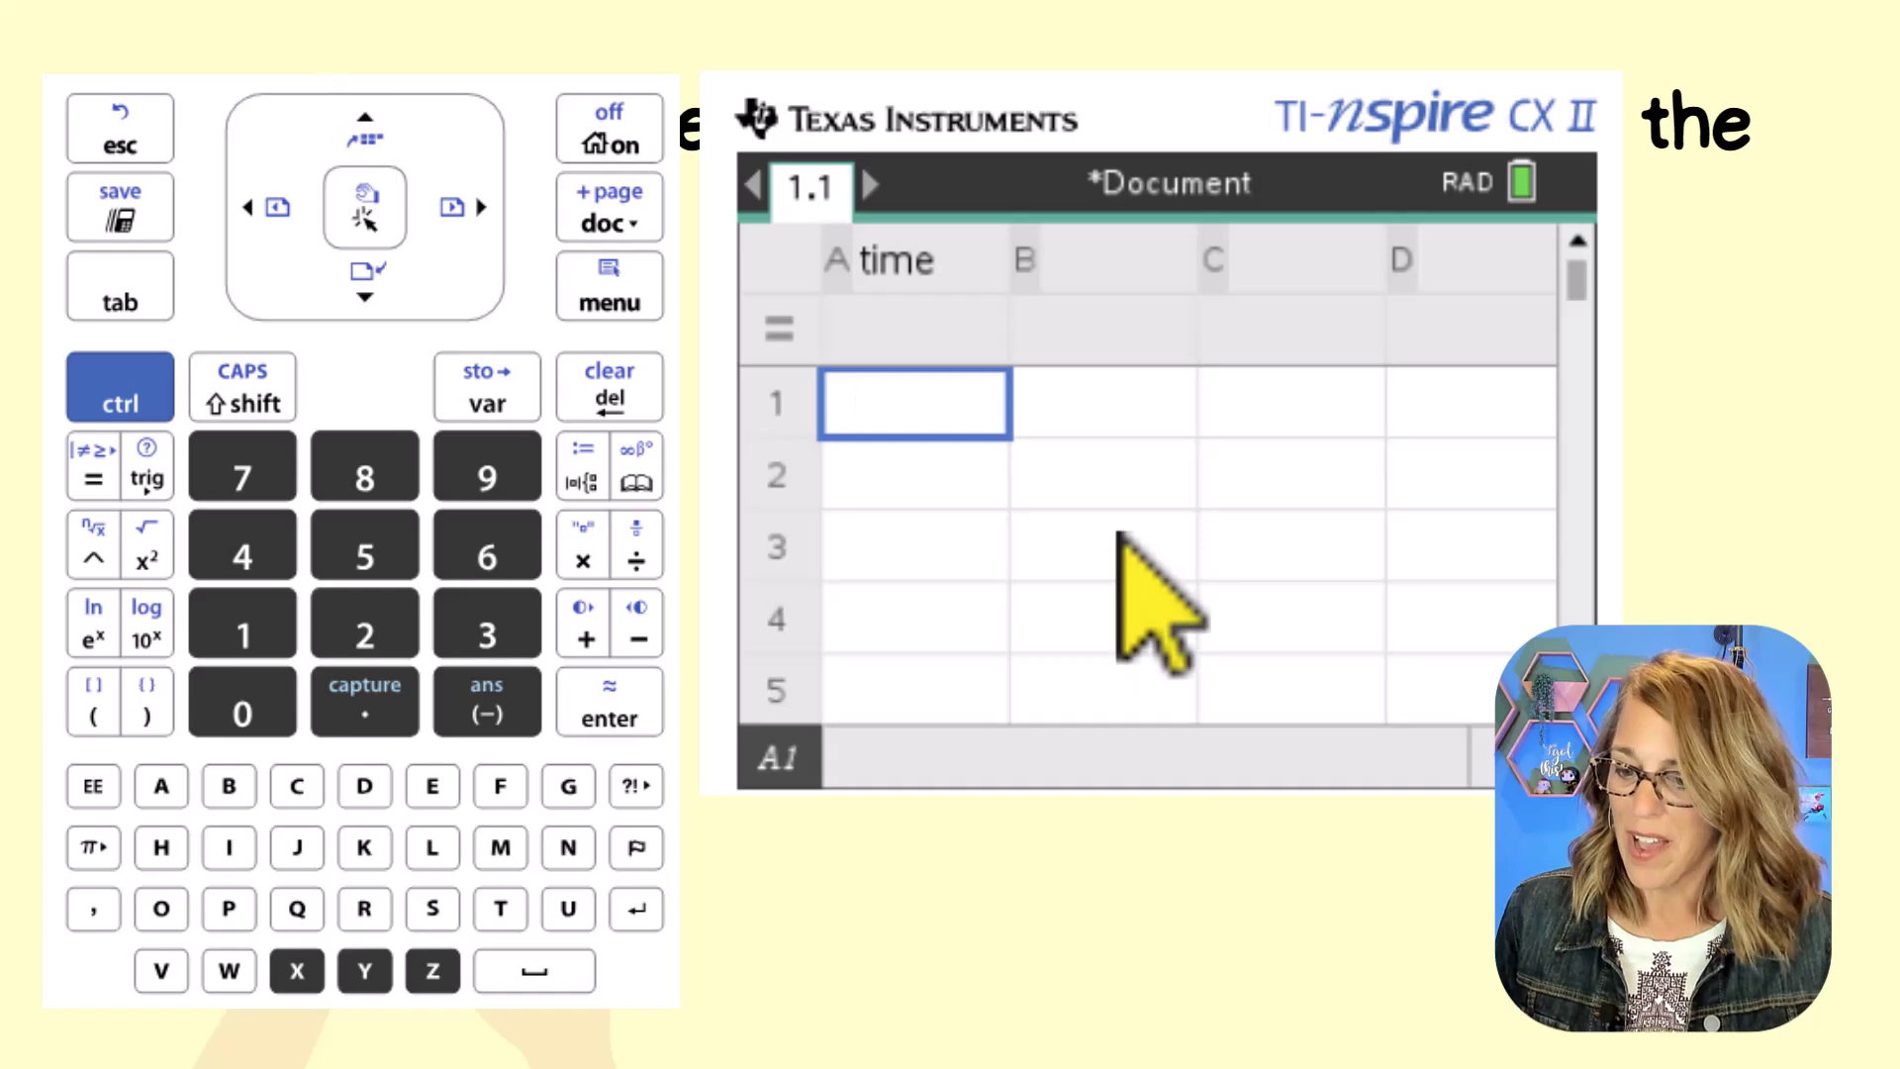
type("1.8")
key("Return")
type("2")
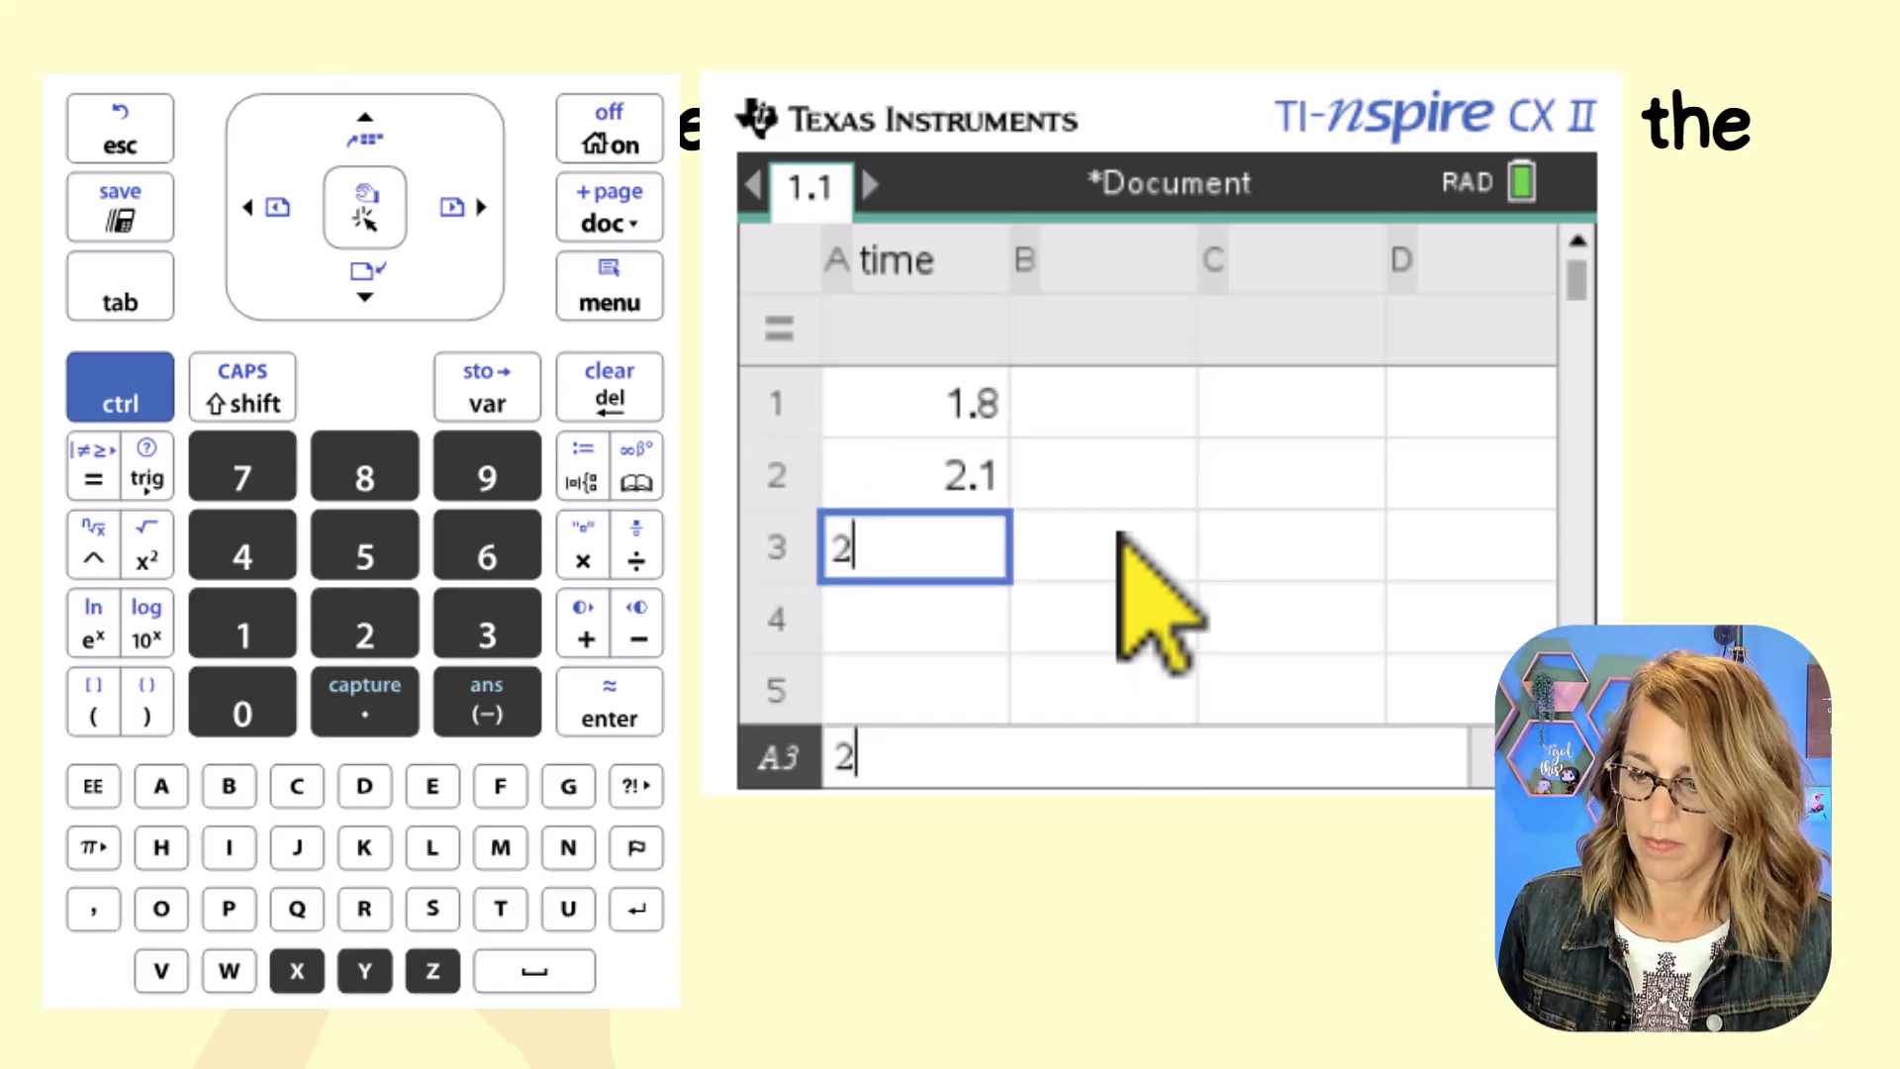
type(".1 2.2 3.0 3.0 3.2 4.2 4.4 5 5 5")
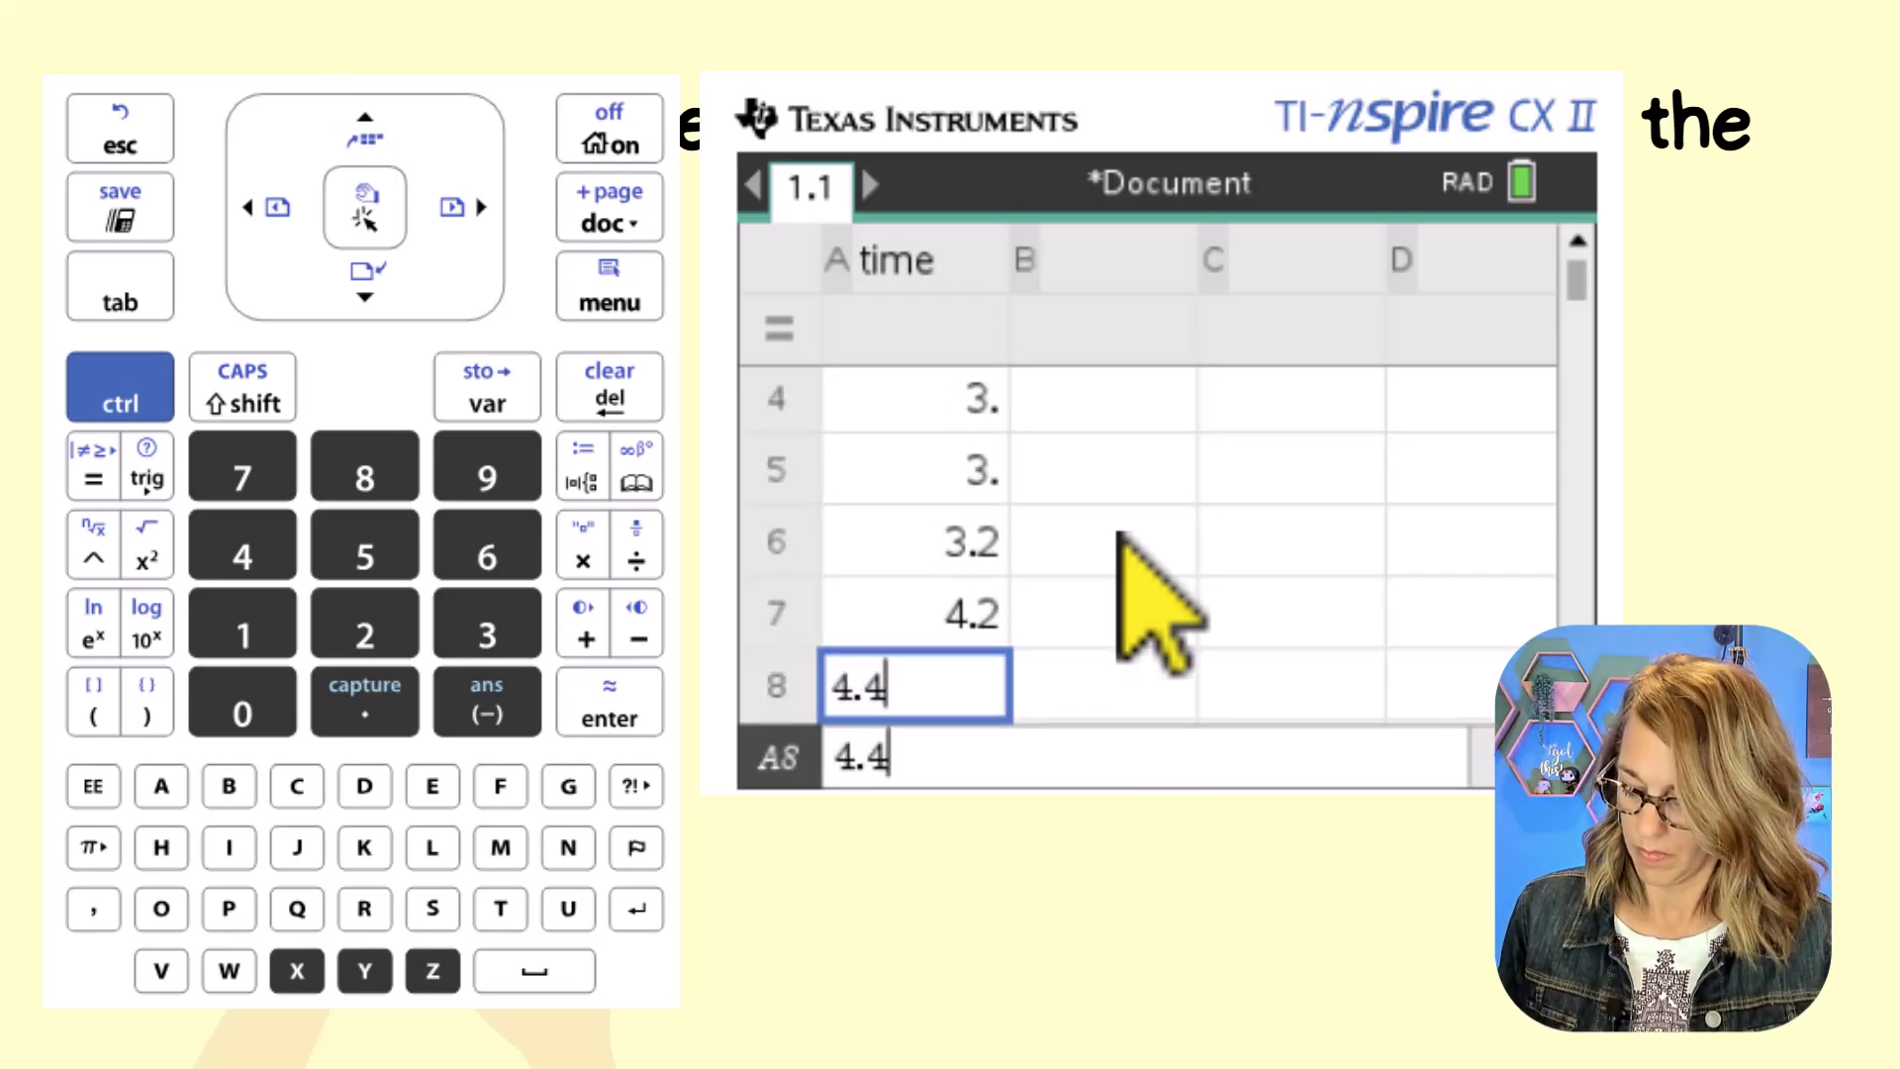
key("Return")
type("5.1")
key("Return")
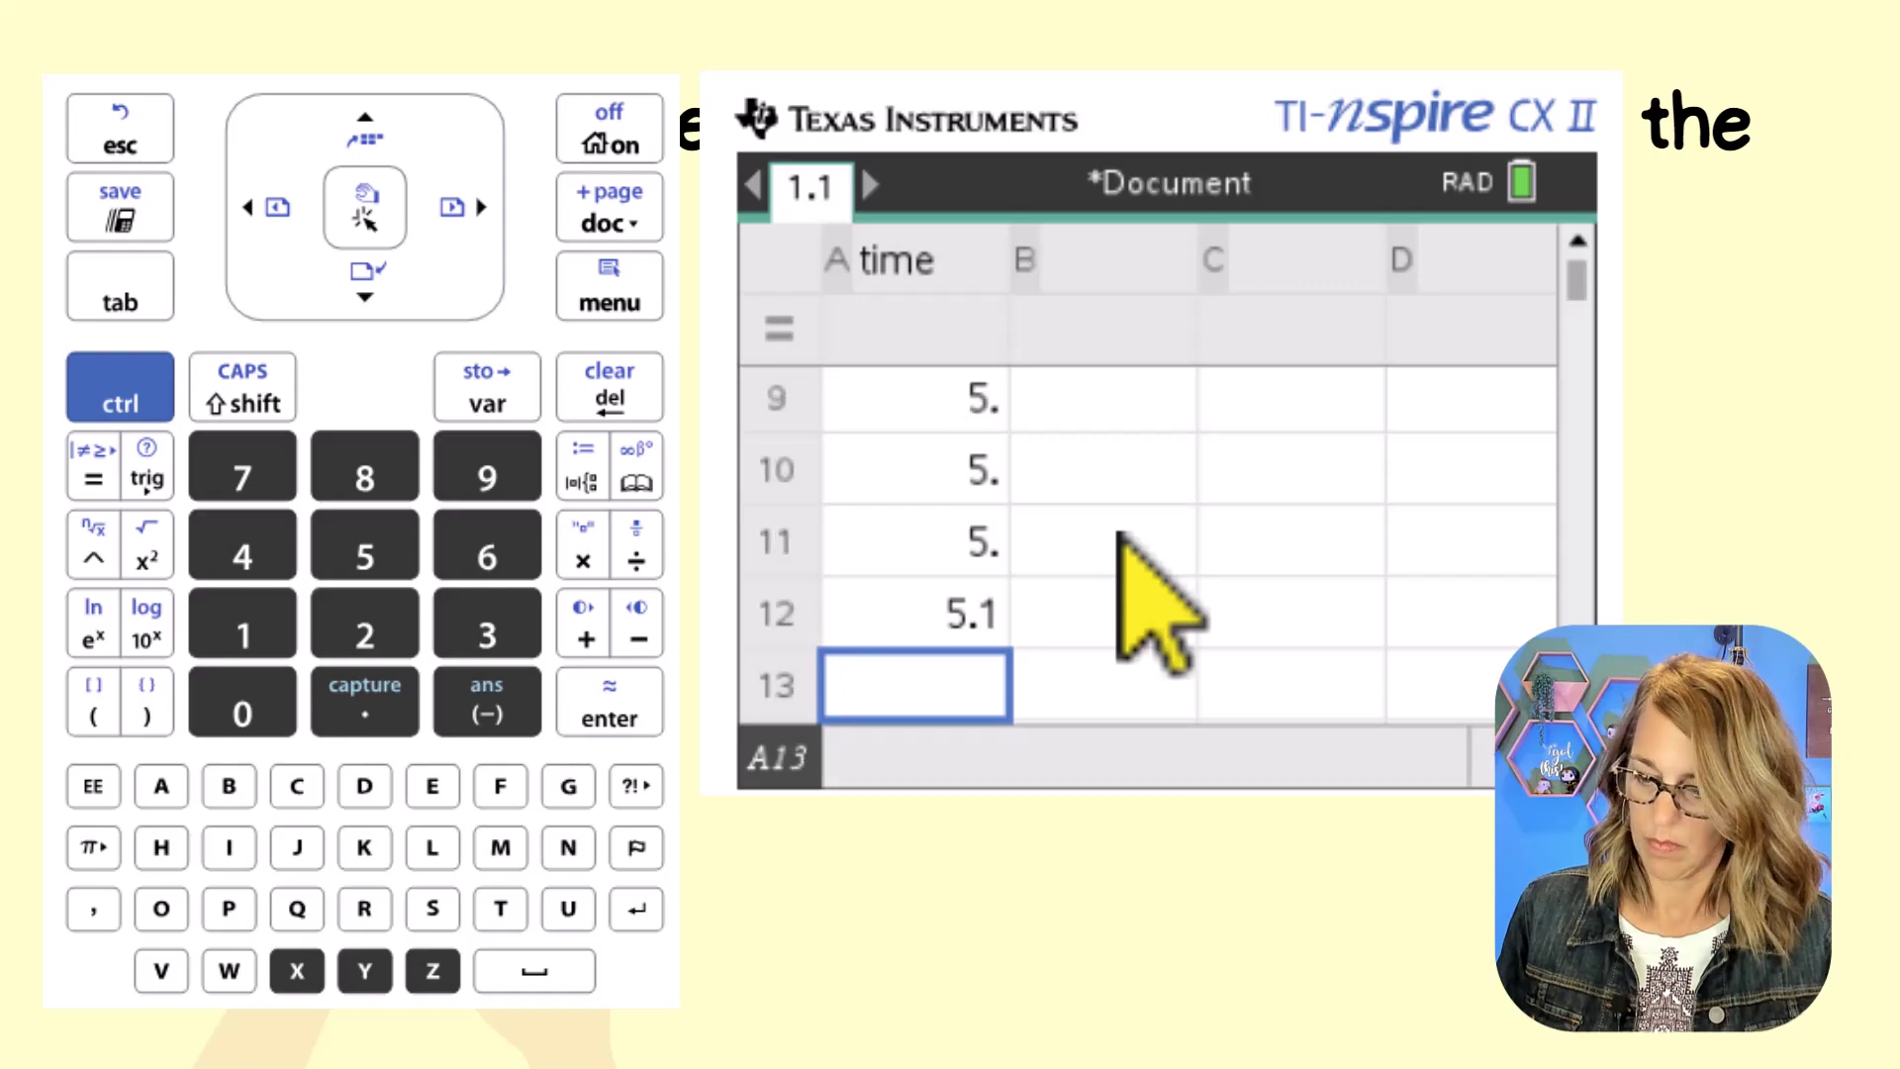
type("5.7")
key("Return")
type("5.7")
key("Return")
type("6.8")
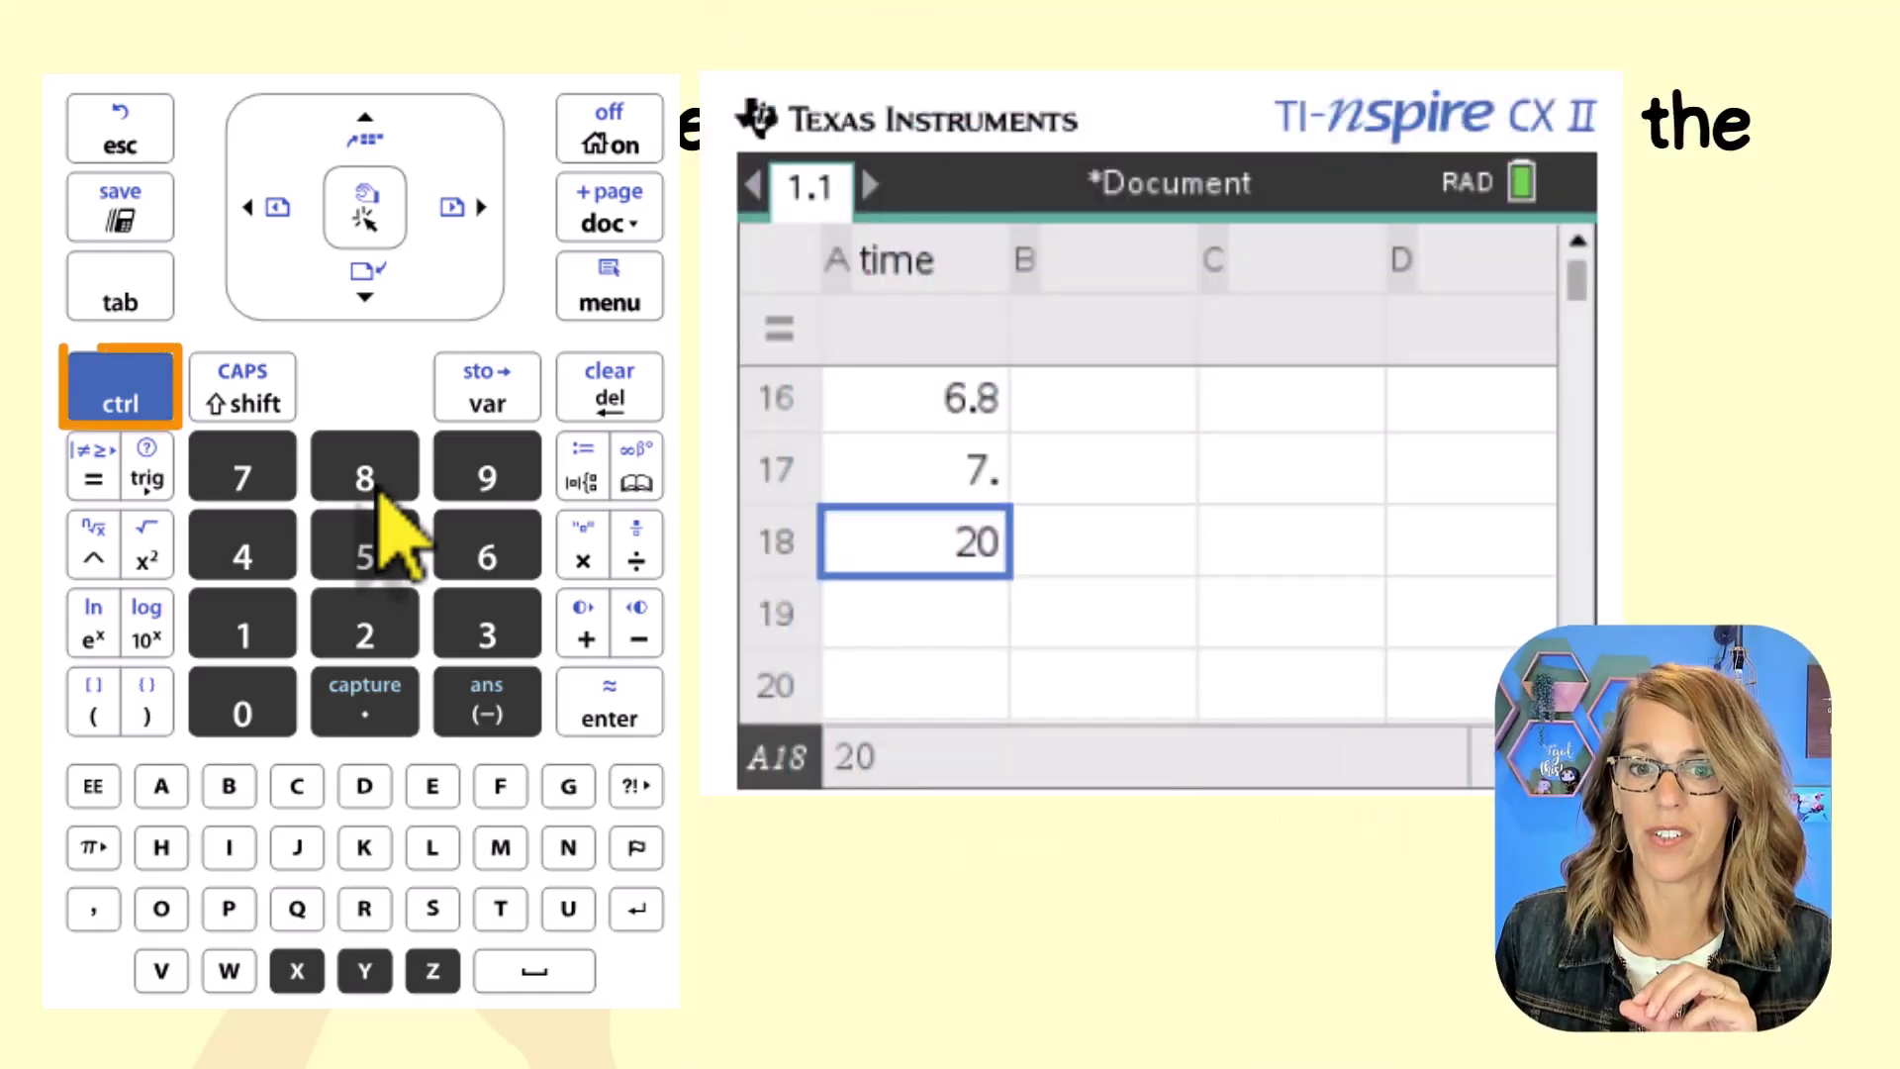
Insert a Calculator page as page 1.2.
left_click(126, 398)
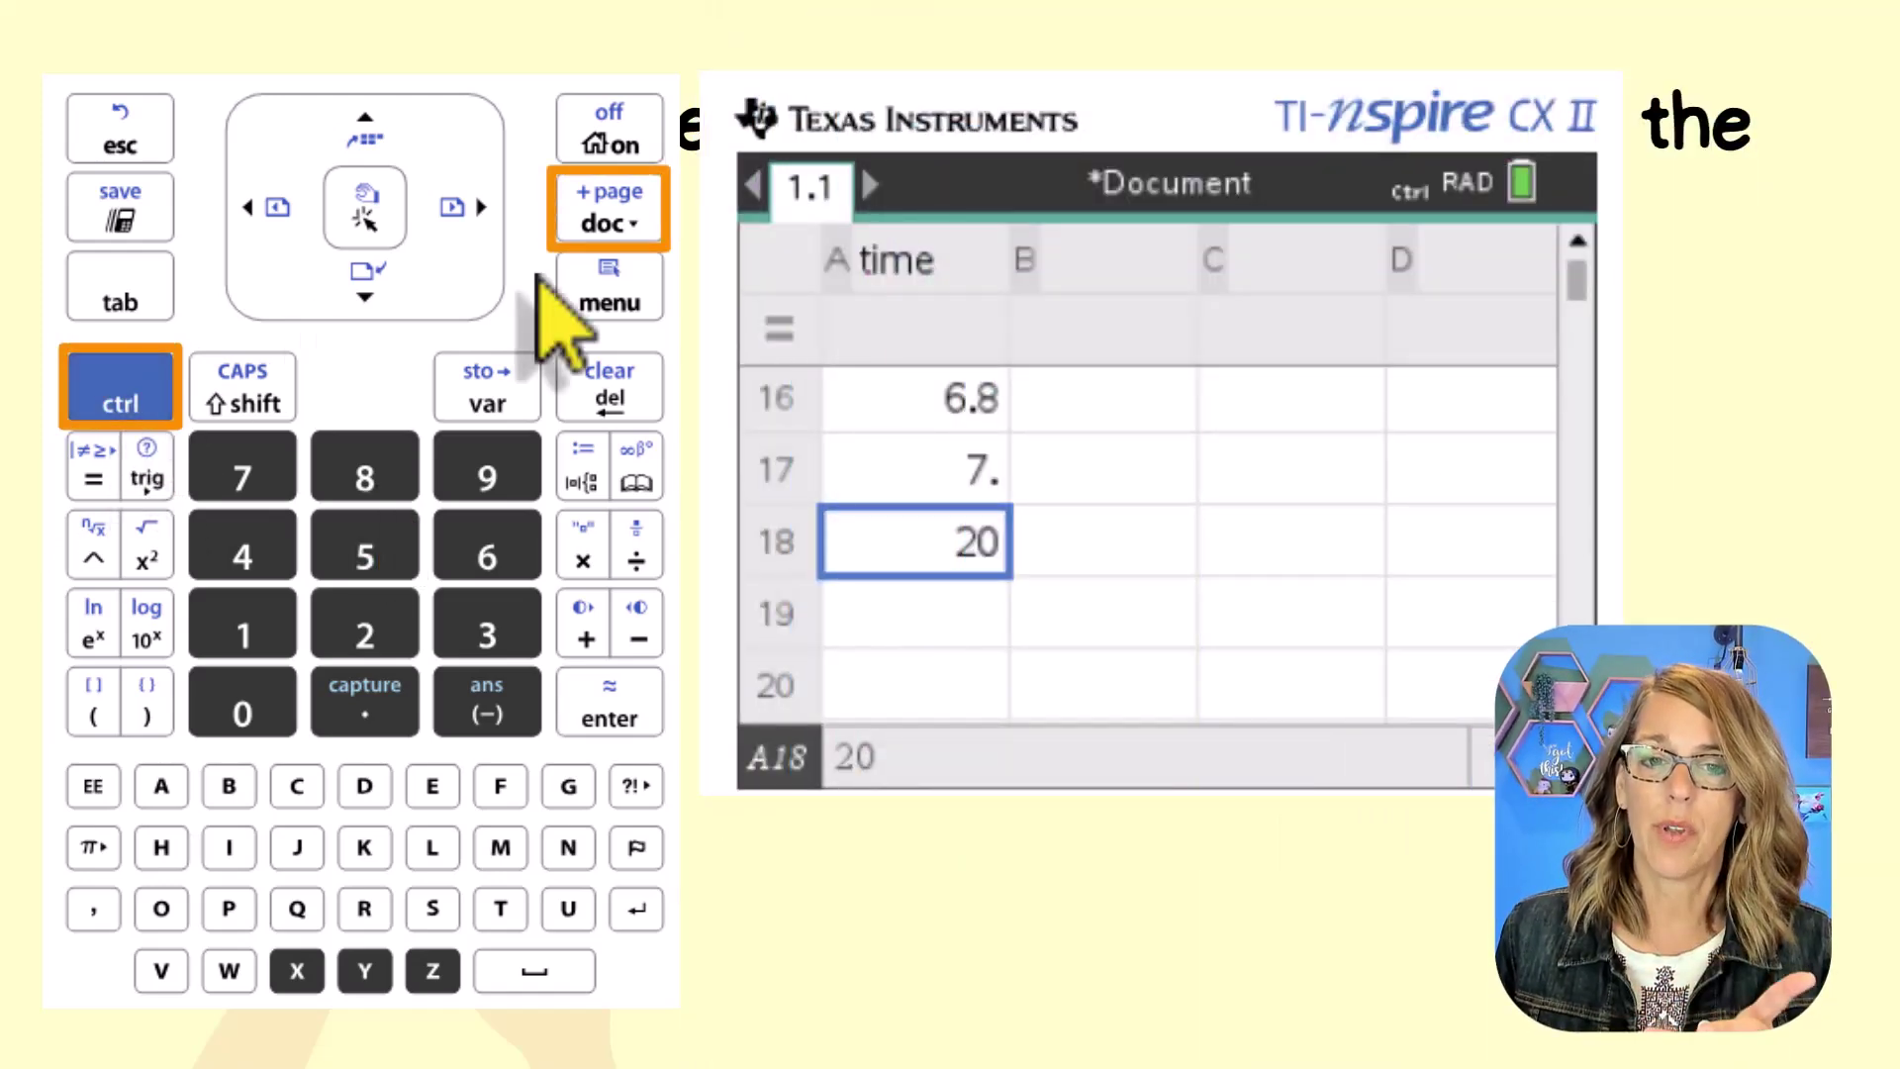
left_click(609, 213)
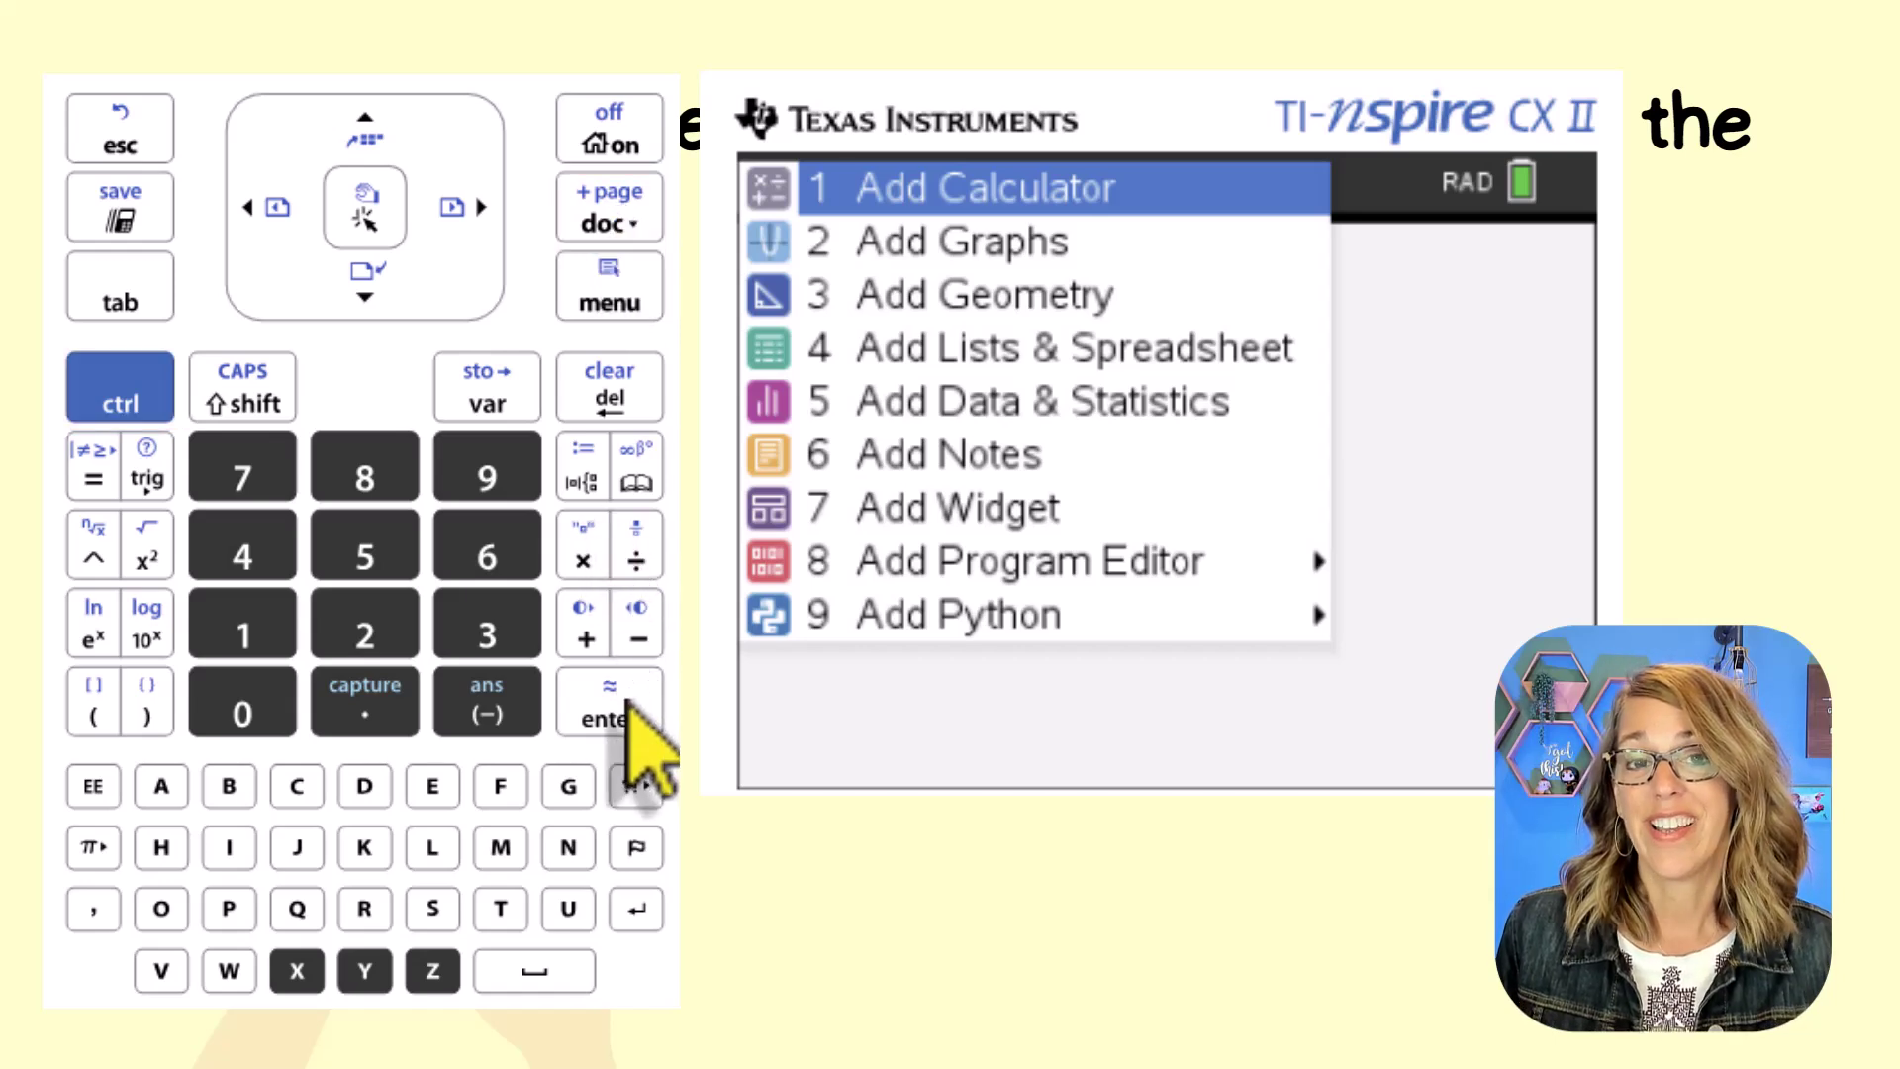
left_click(622, 714)
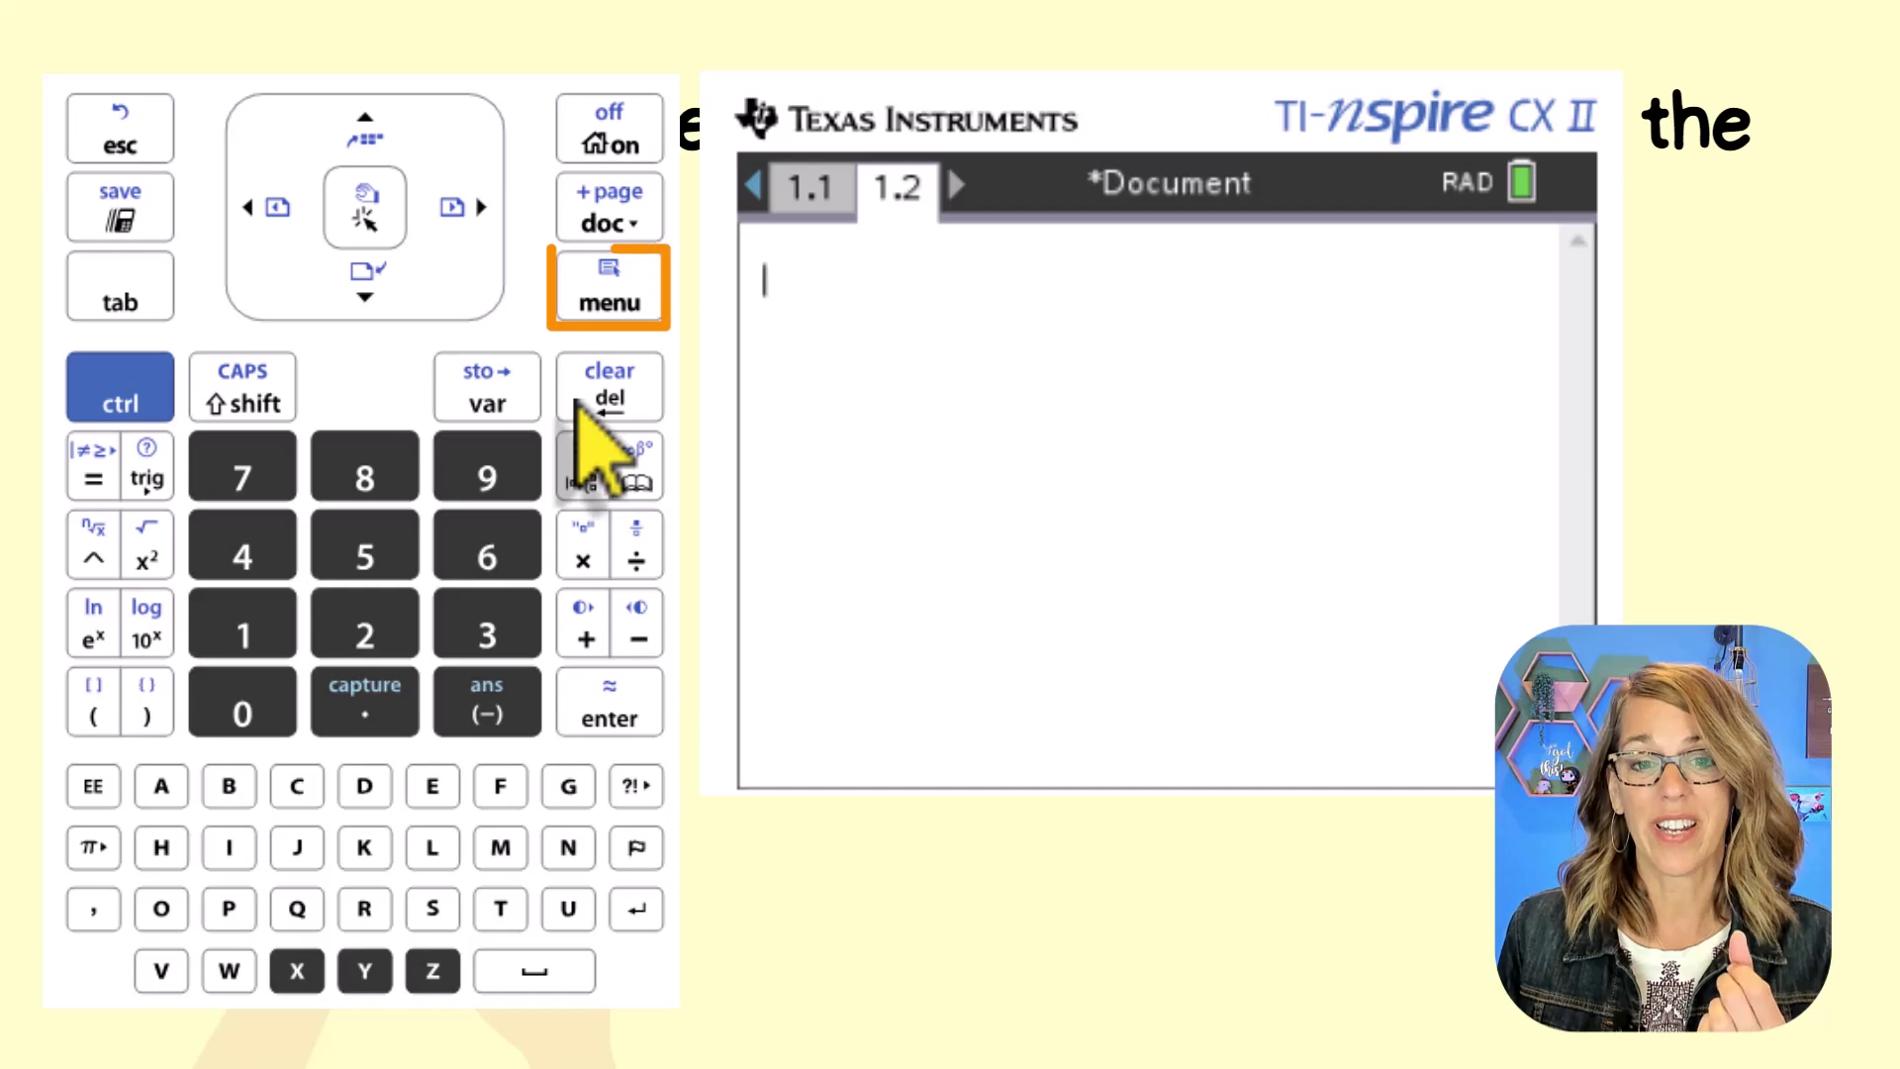
Open the Inverse t dialog under Statistics > Distributions.
left_click(628, 307)
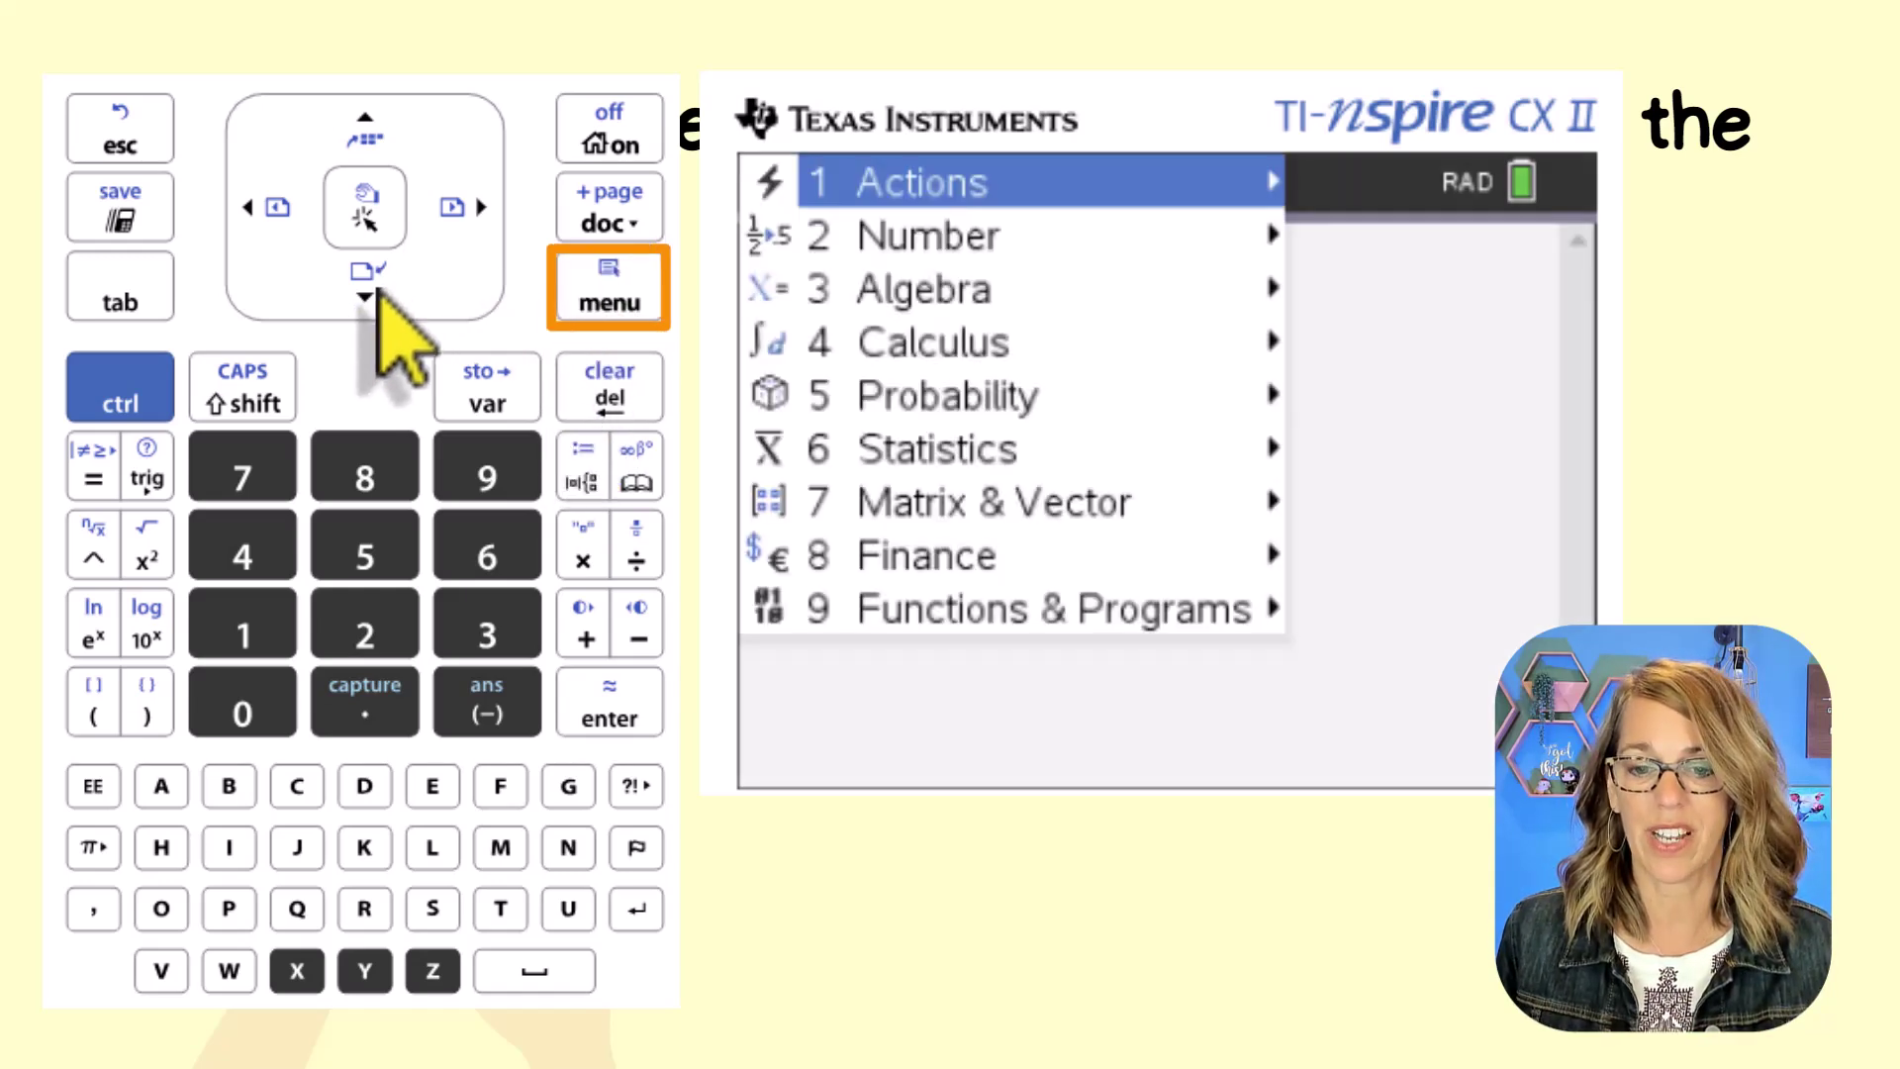
left_click(374, 293)
left_click(374, 293)
left_click(374, 293)
left_click(374, 292)
left_click(375, 293)
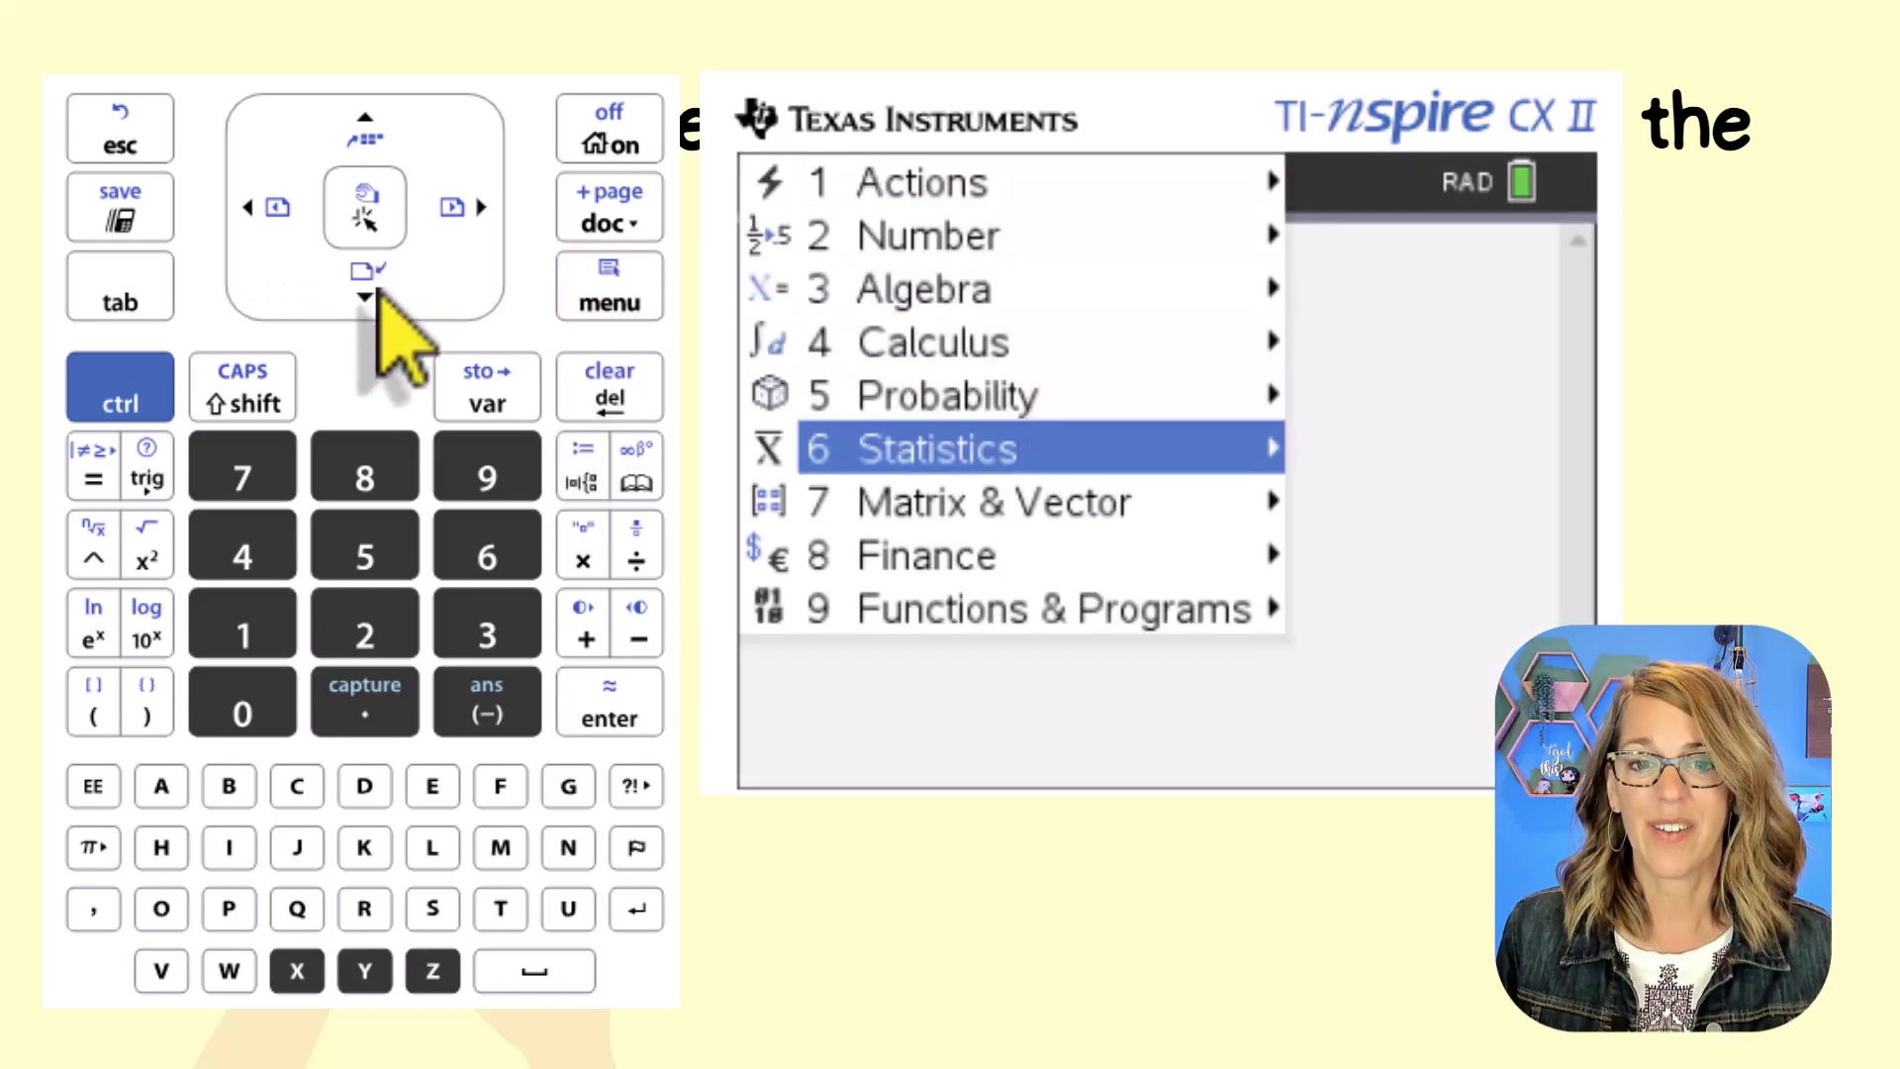
left_click(625, 714)
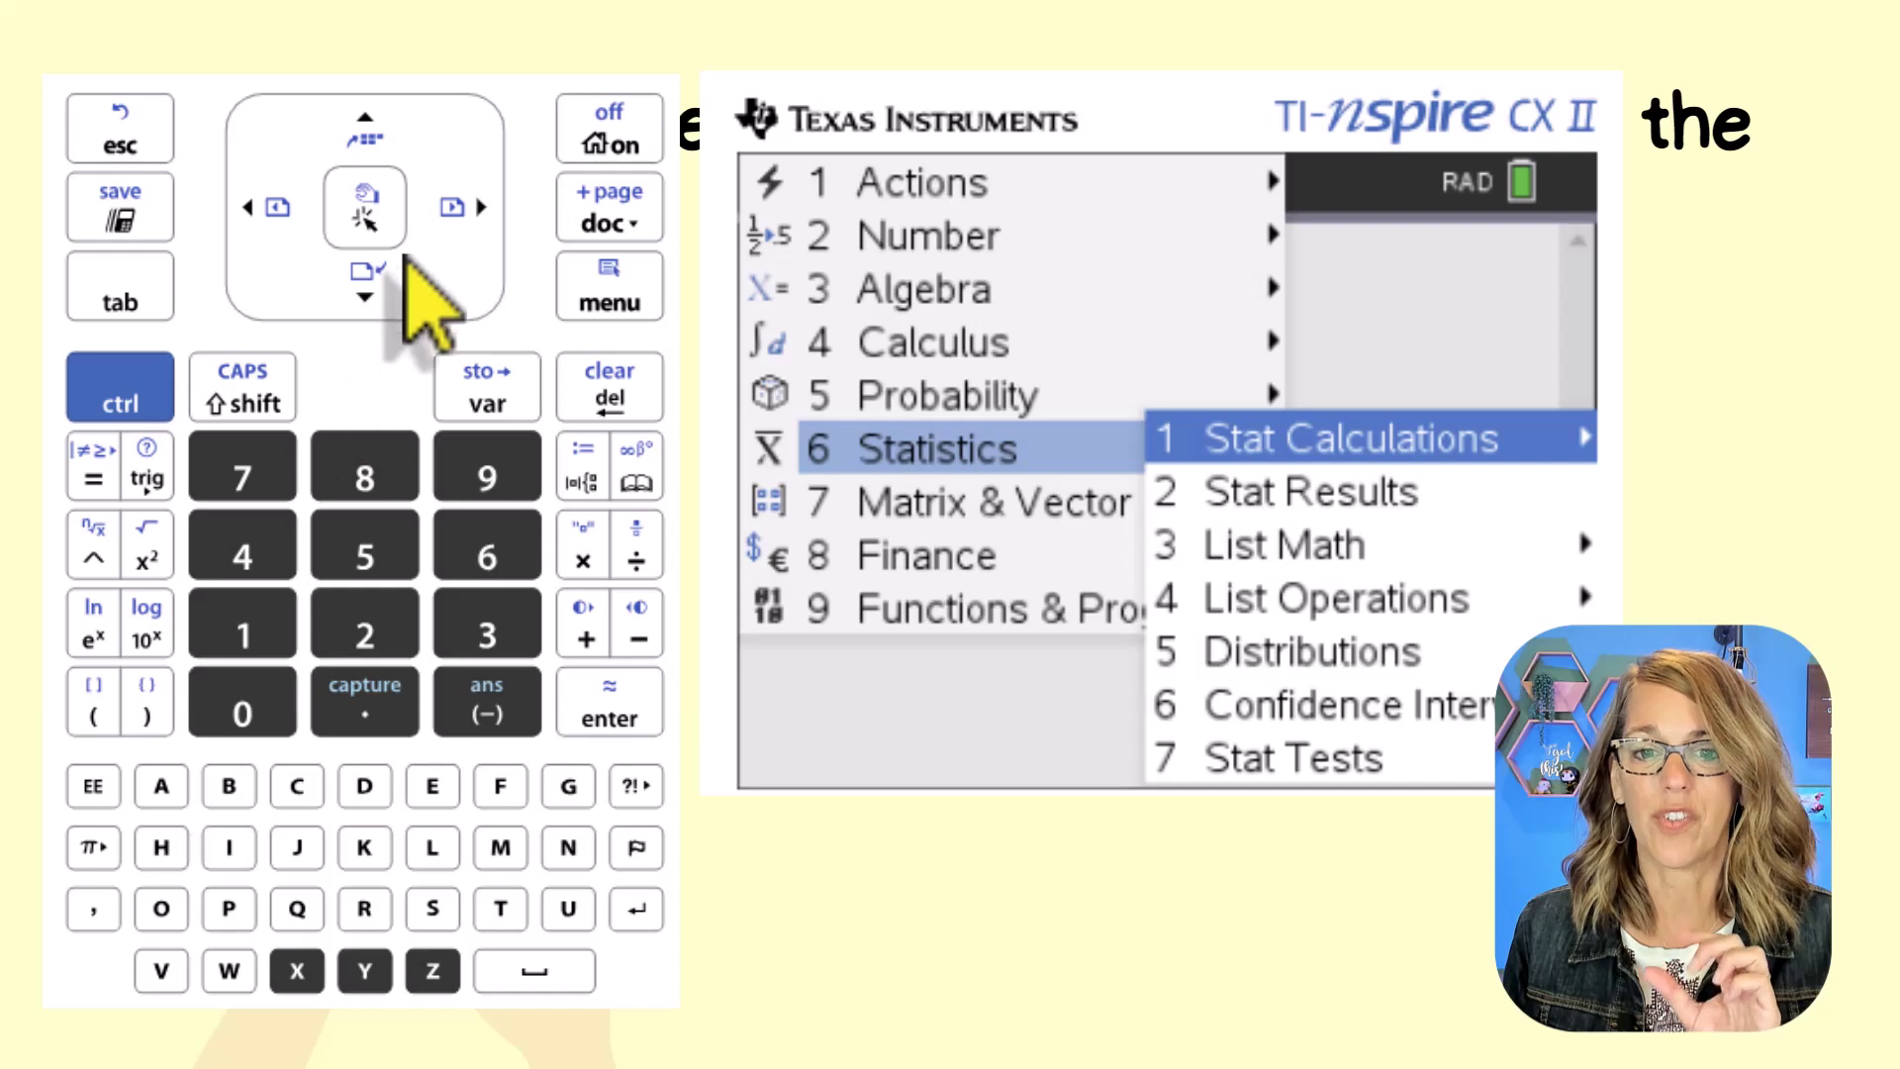
left_click(374, 286)
left_click(374, 287)
left_click(375, 287)
left_click(374, 287)
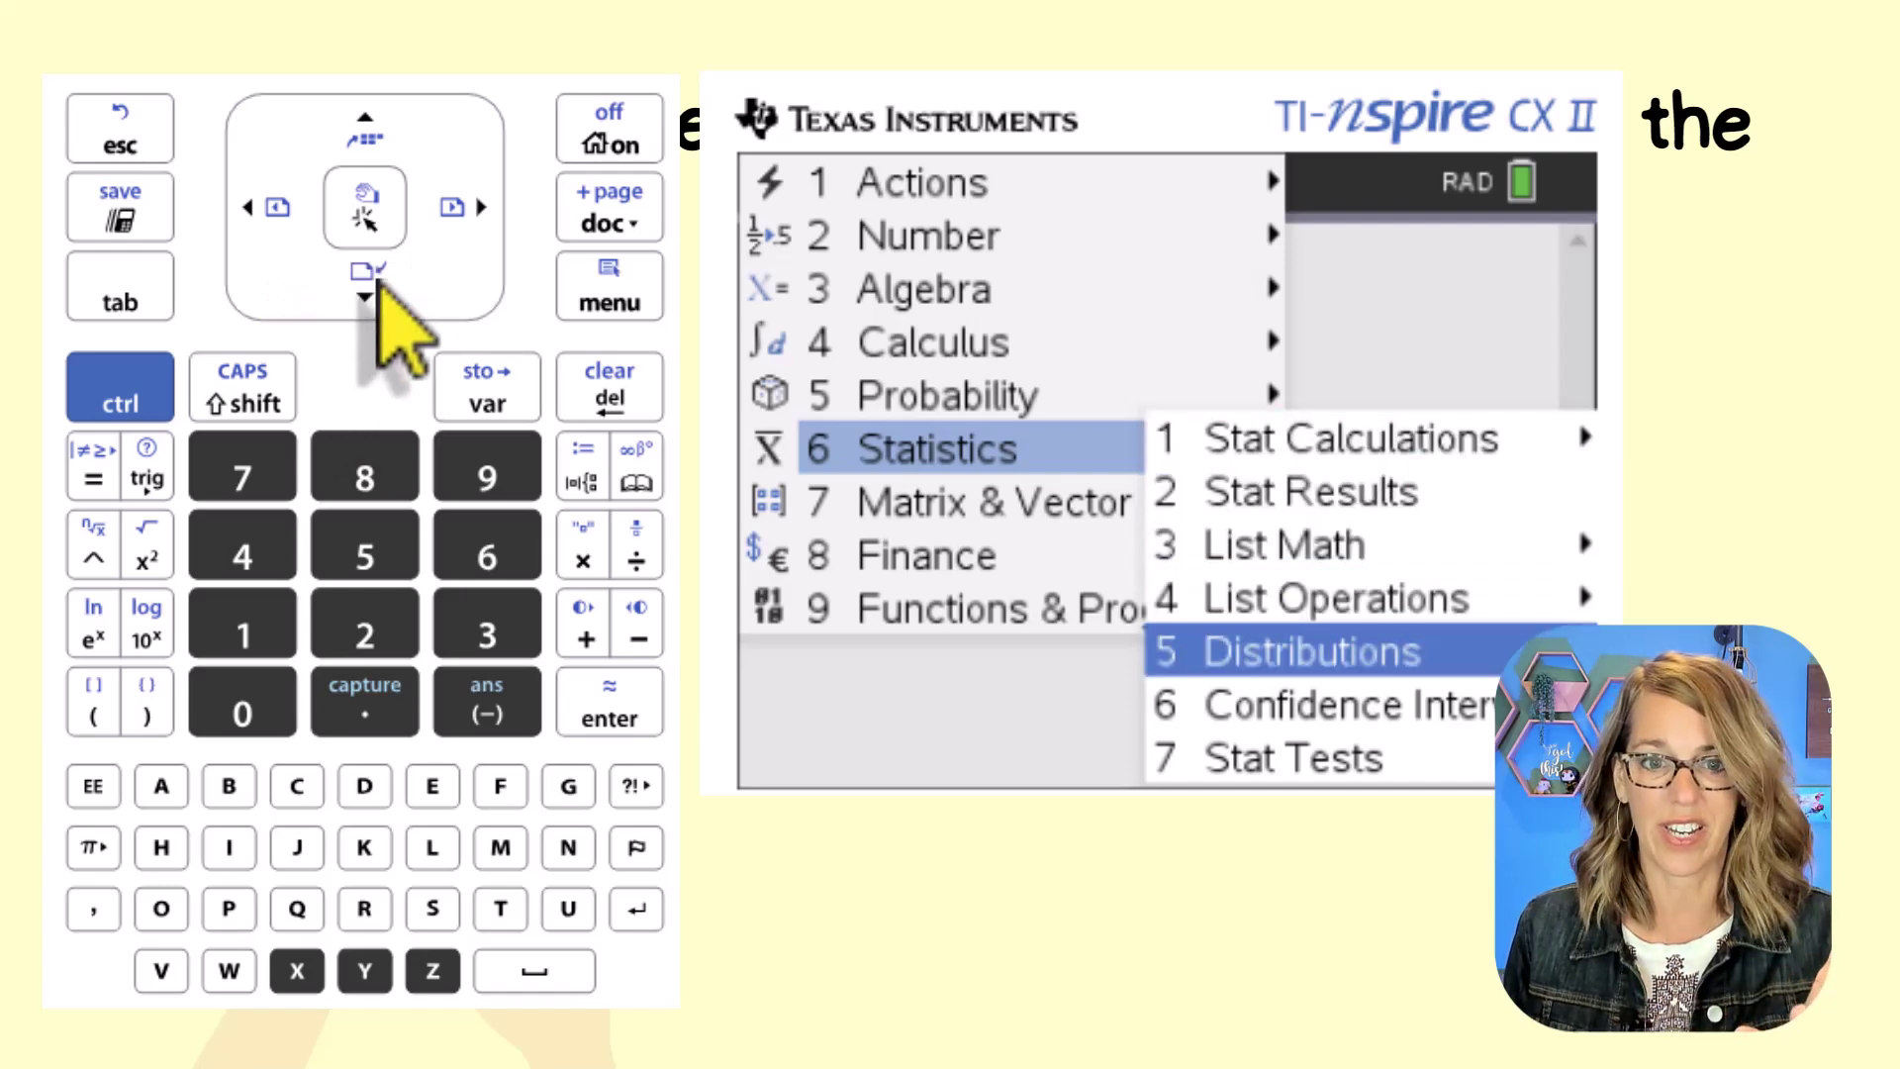
left_click(634, 706)
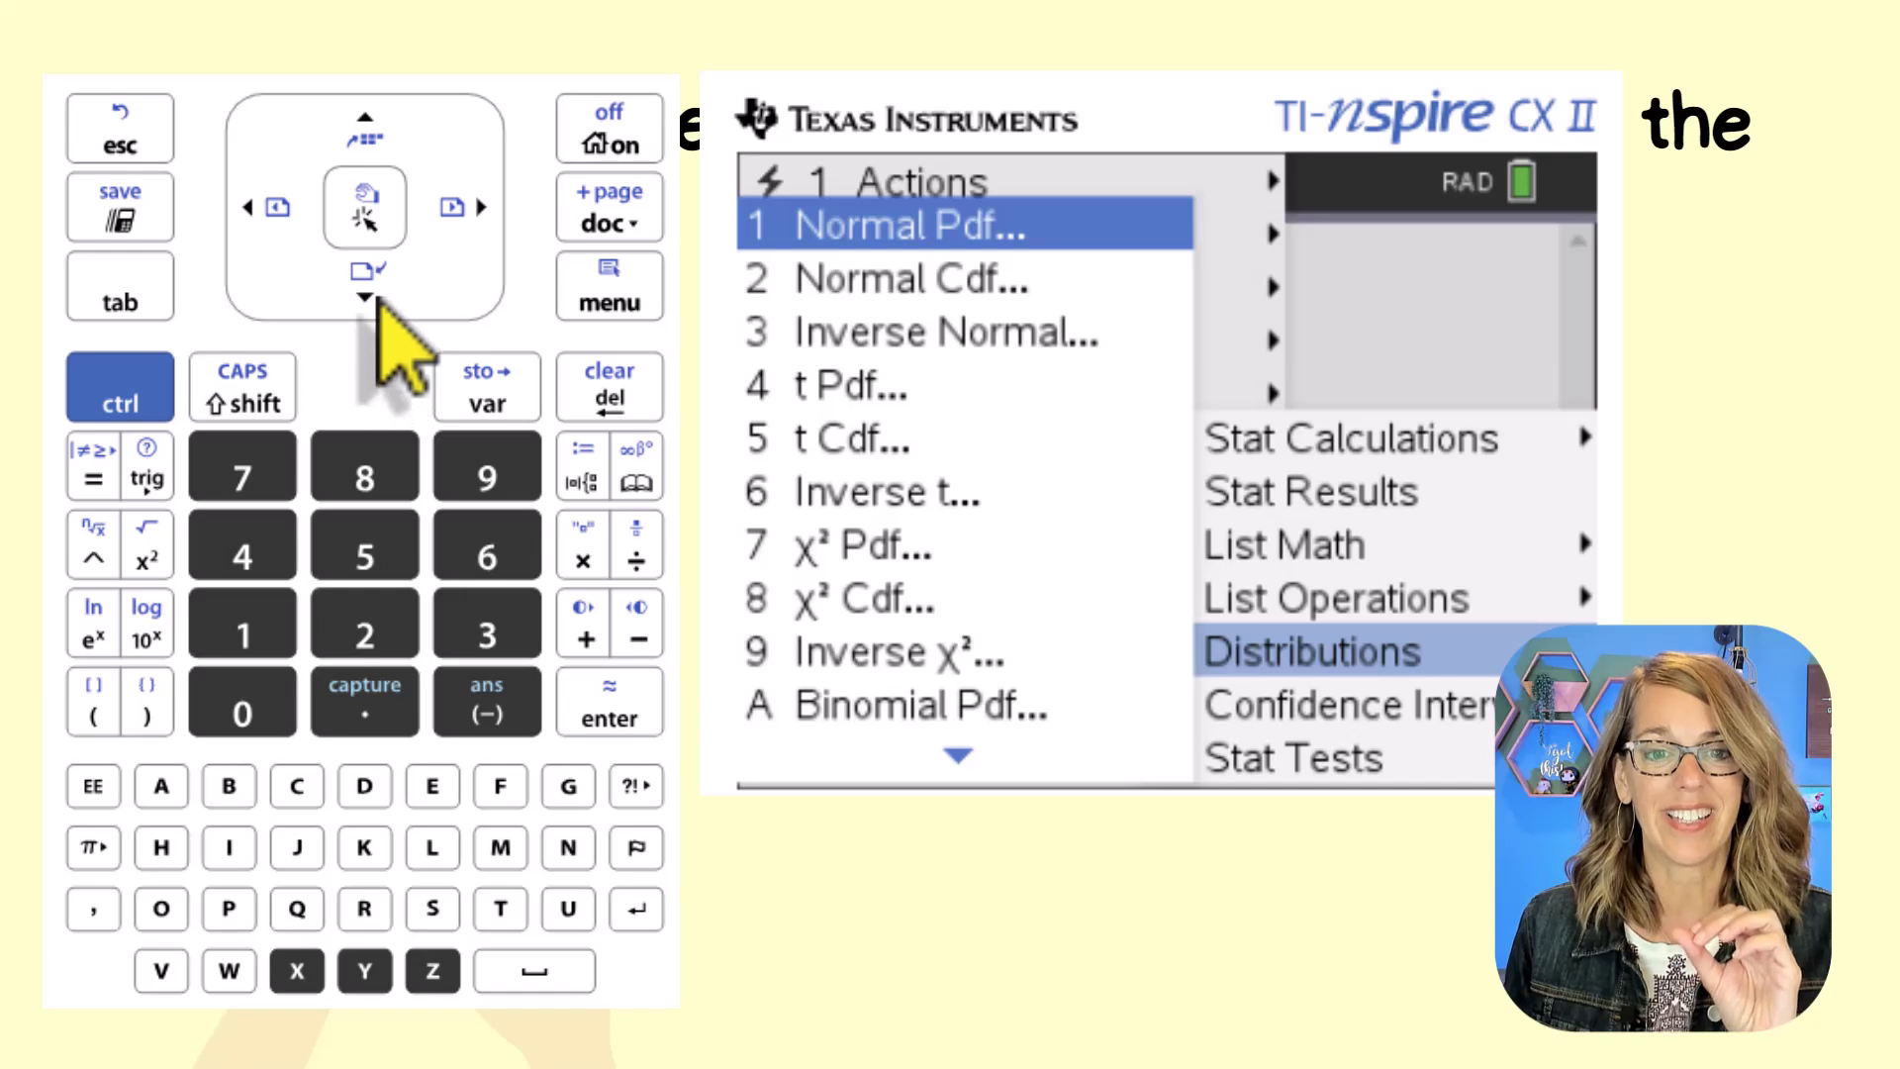
left_click(376, 297)
left_click(375, 298)
left_click(376, 297)
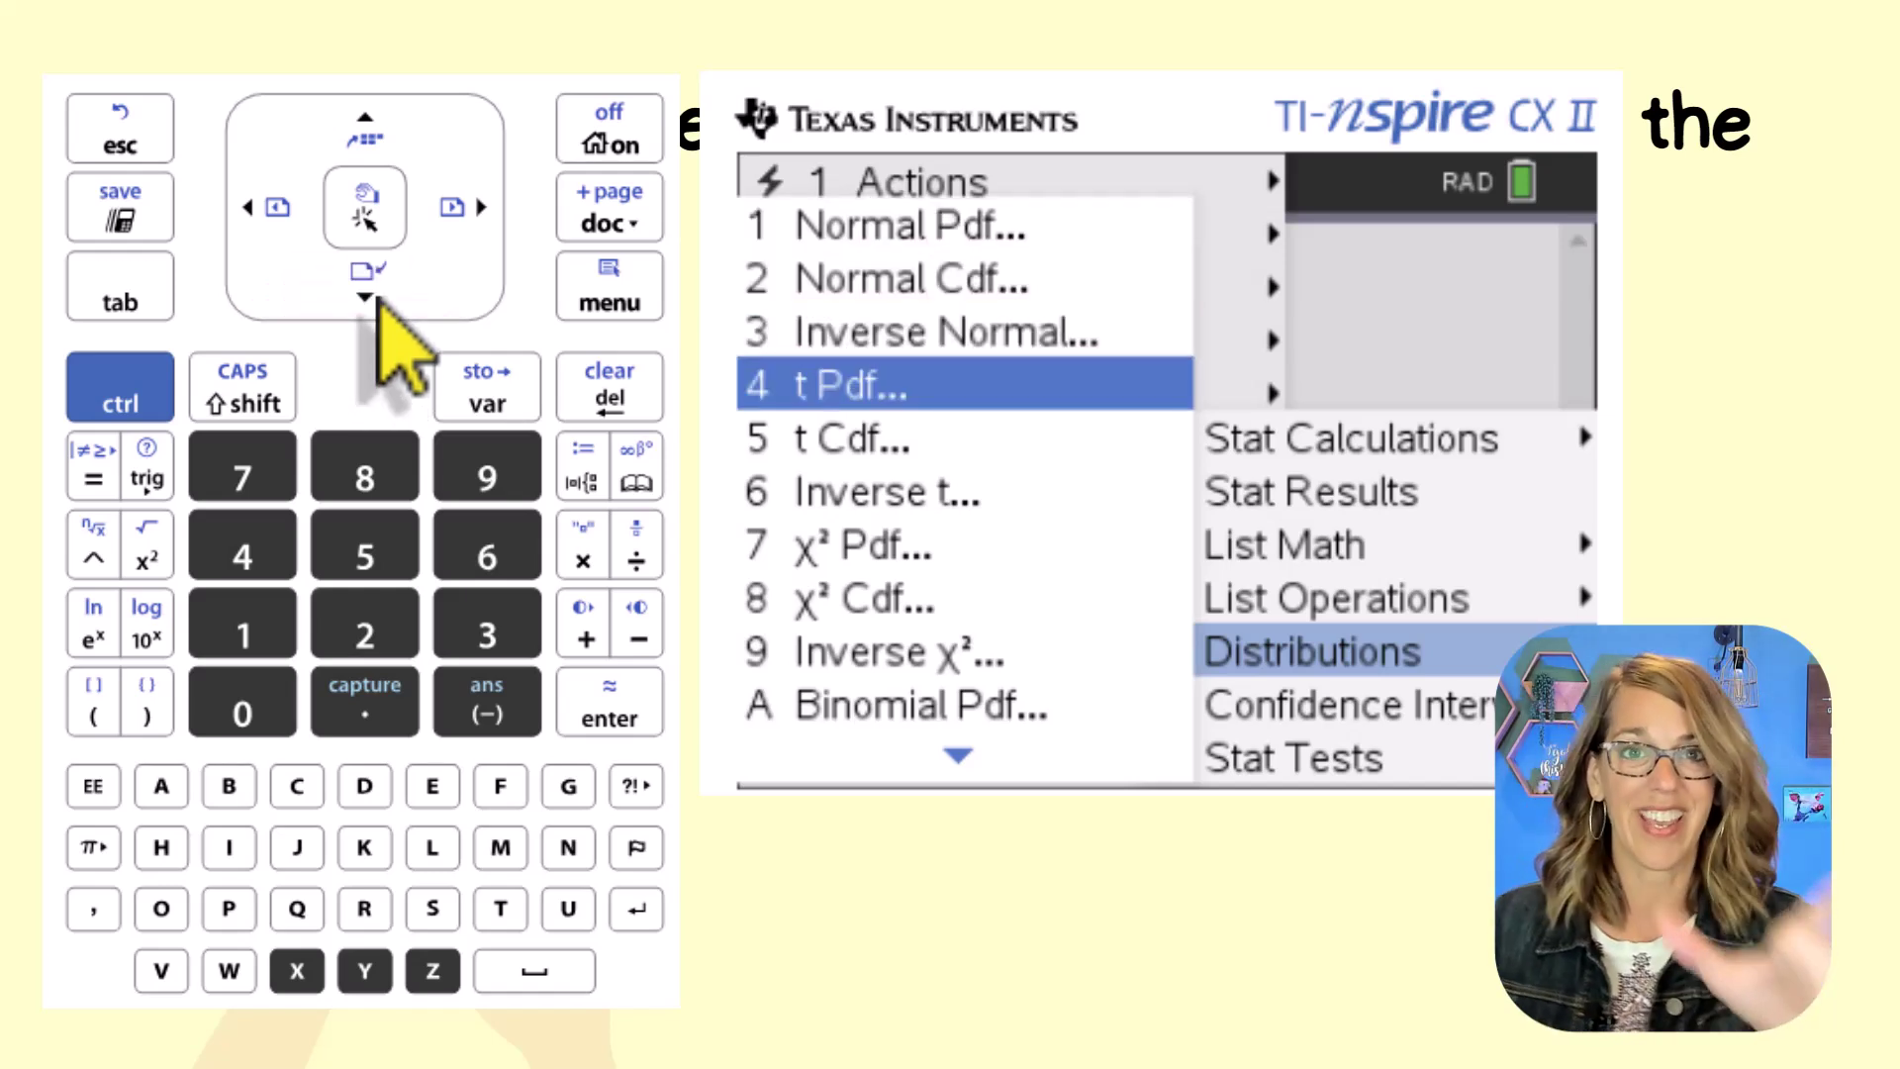
left_click(376, 296)
left_click(375, 298)
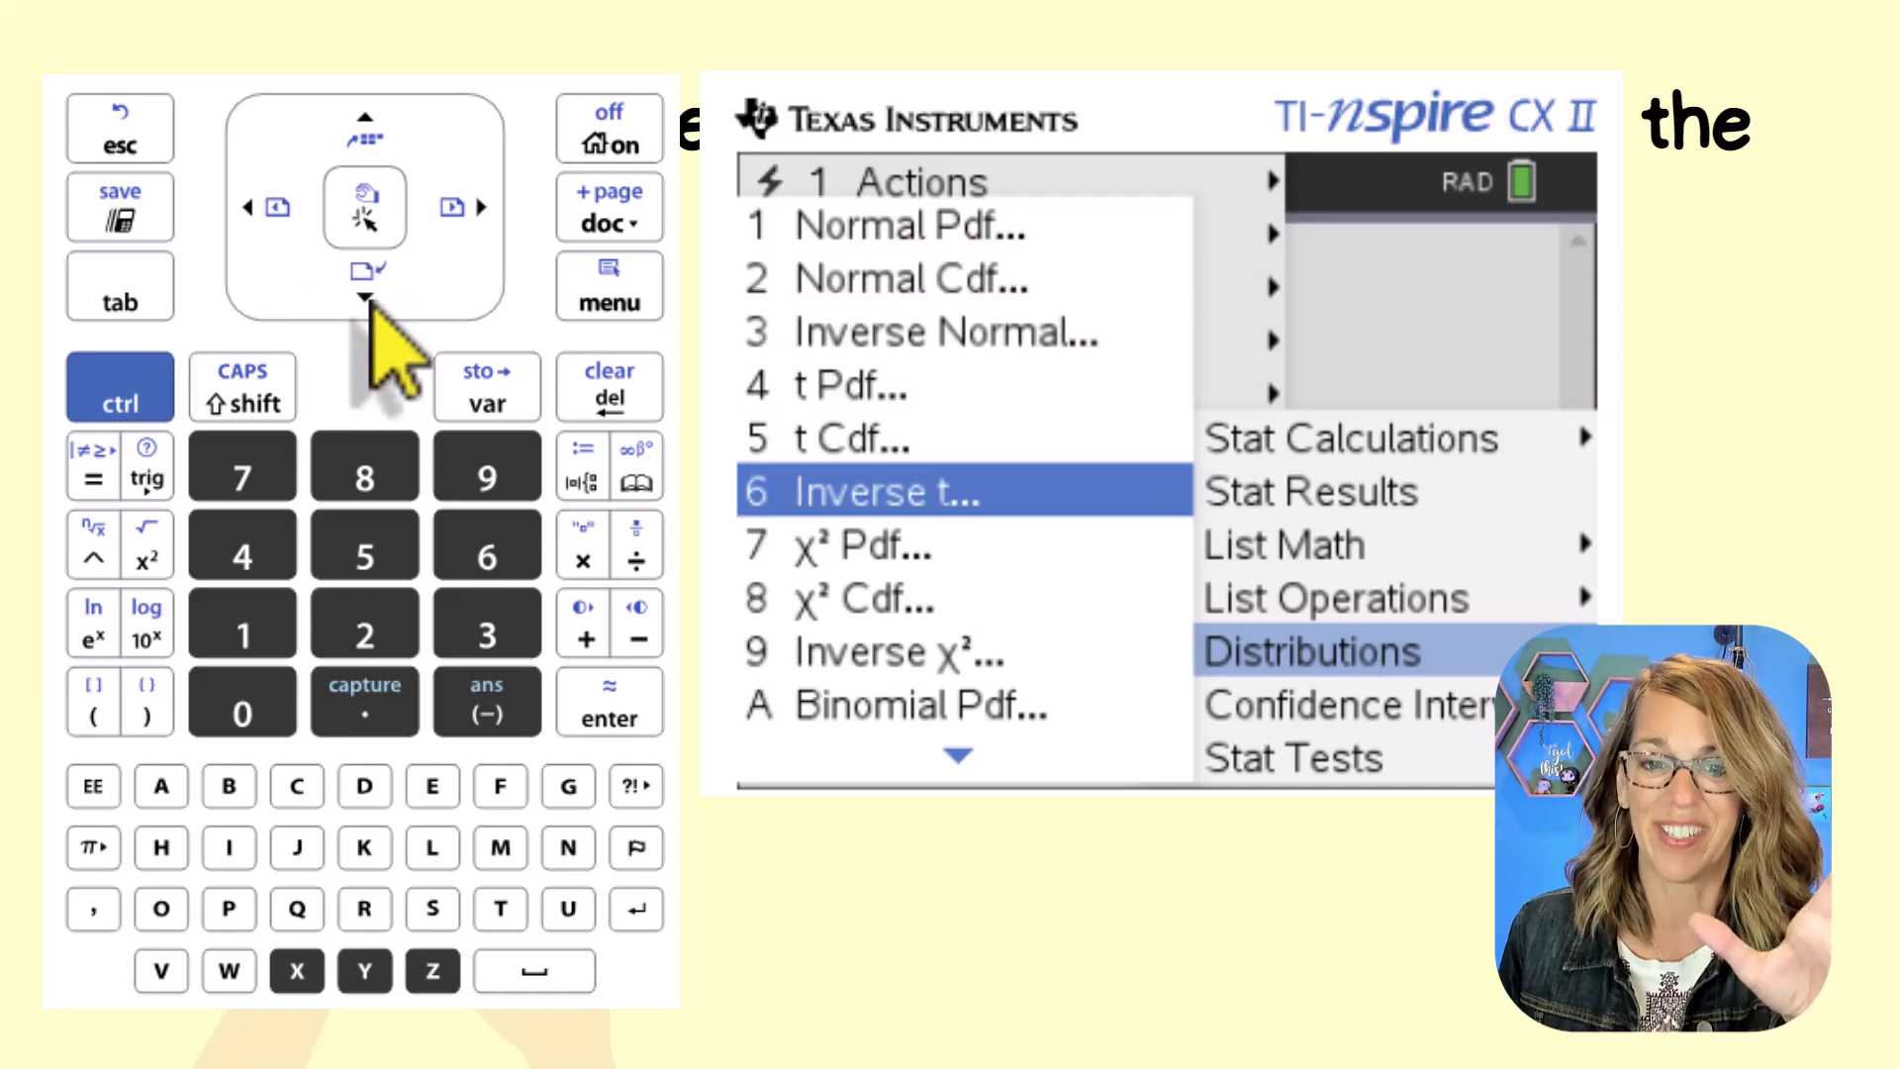
left_click(634, 731)
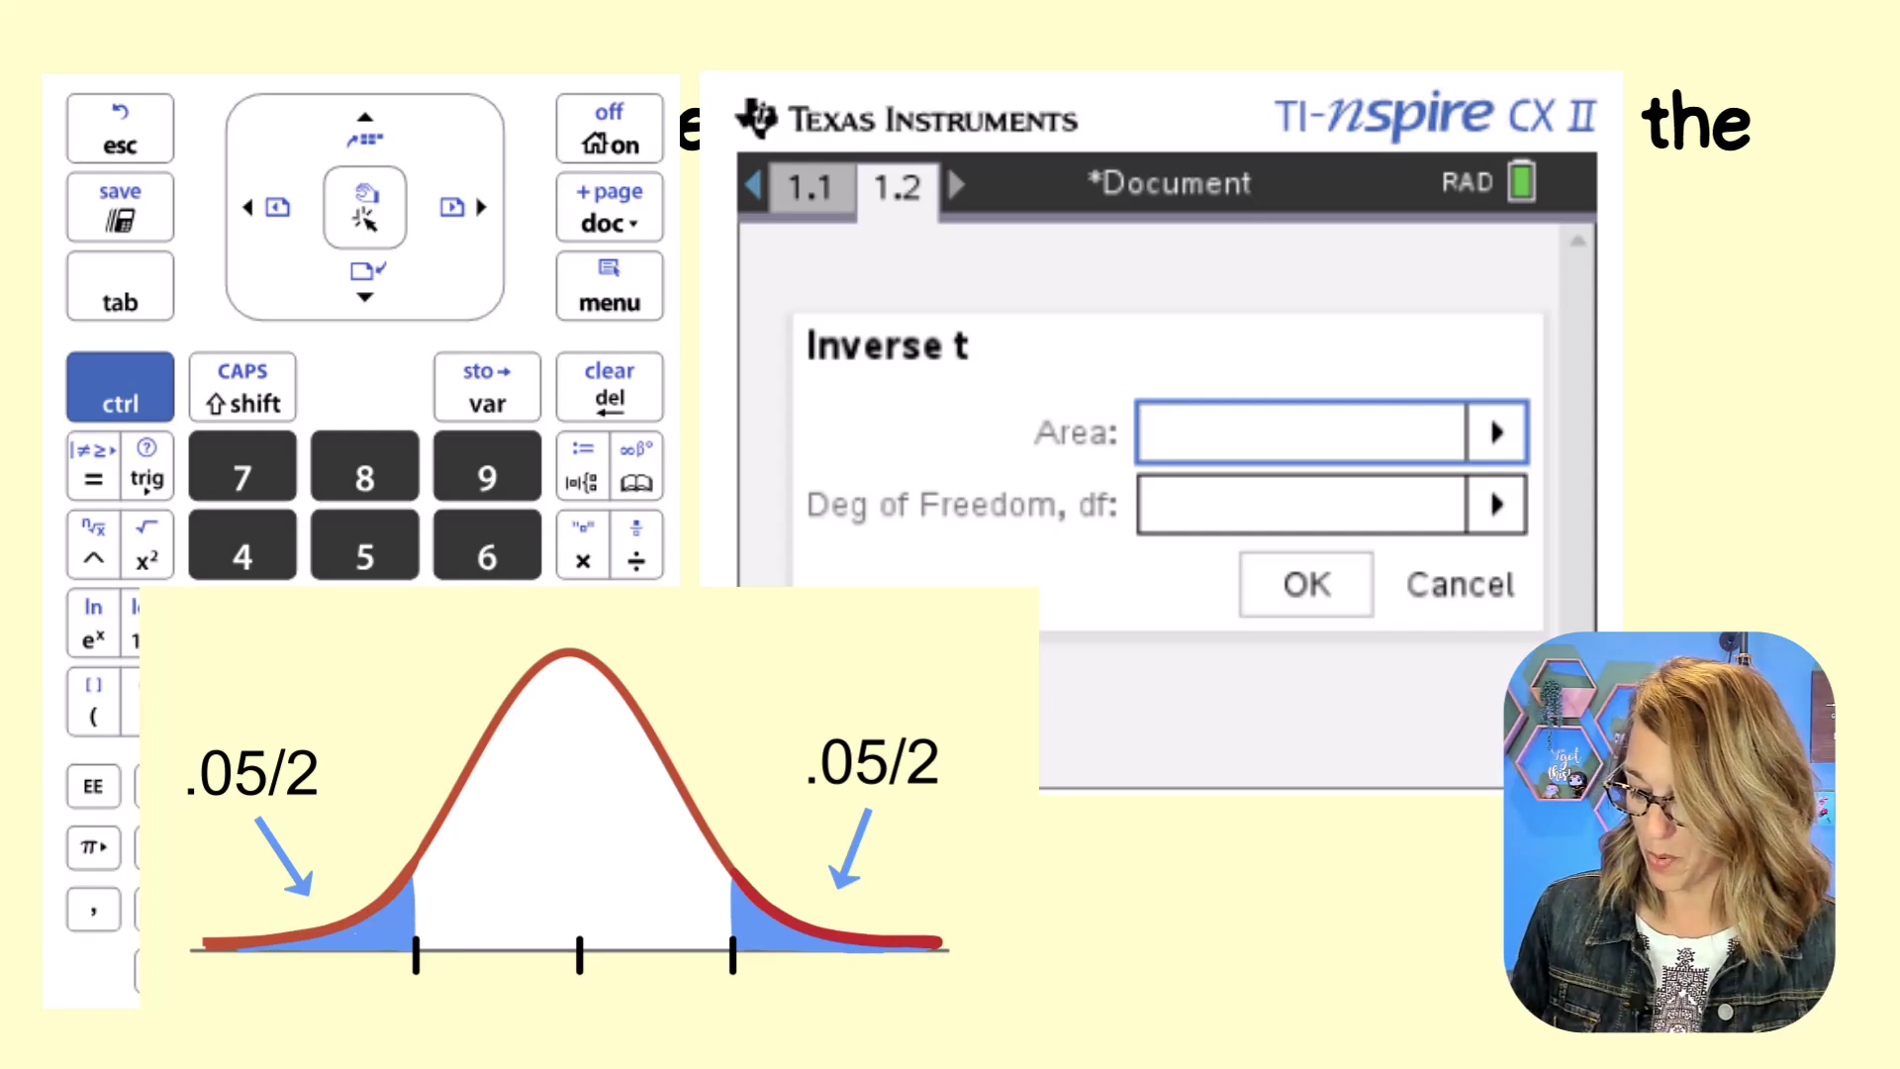
Compute invt with area 0.05/2 and 17 degrees of freedom, giving -2.10982.
type(".05/2")
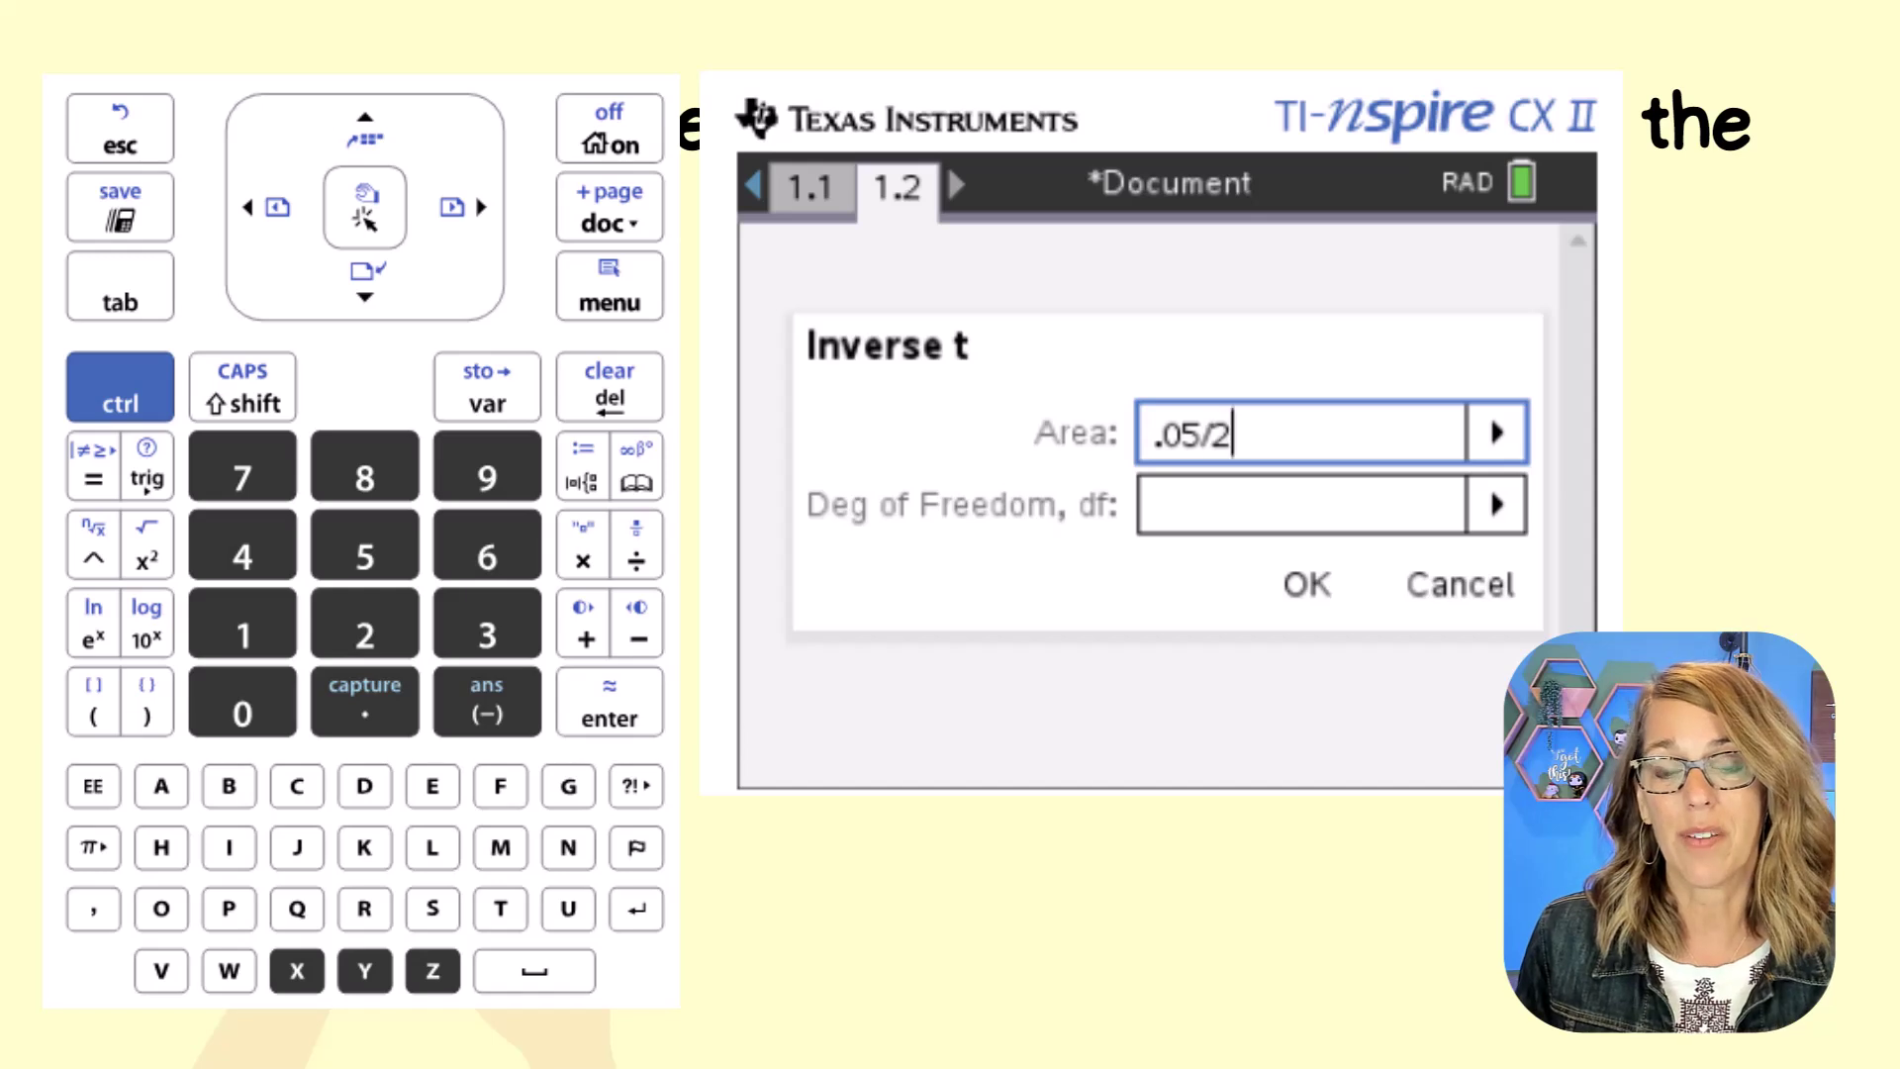
left_click(1245, 525)
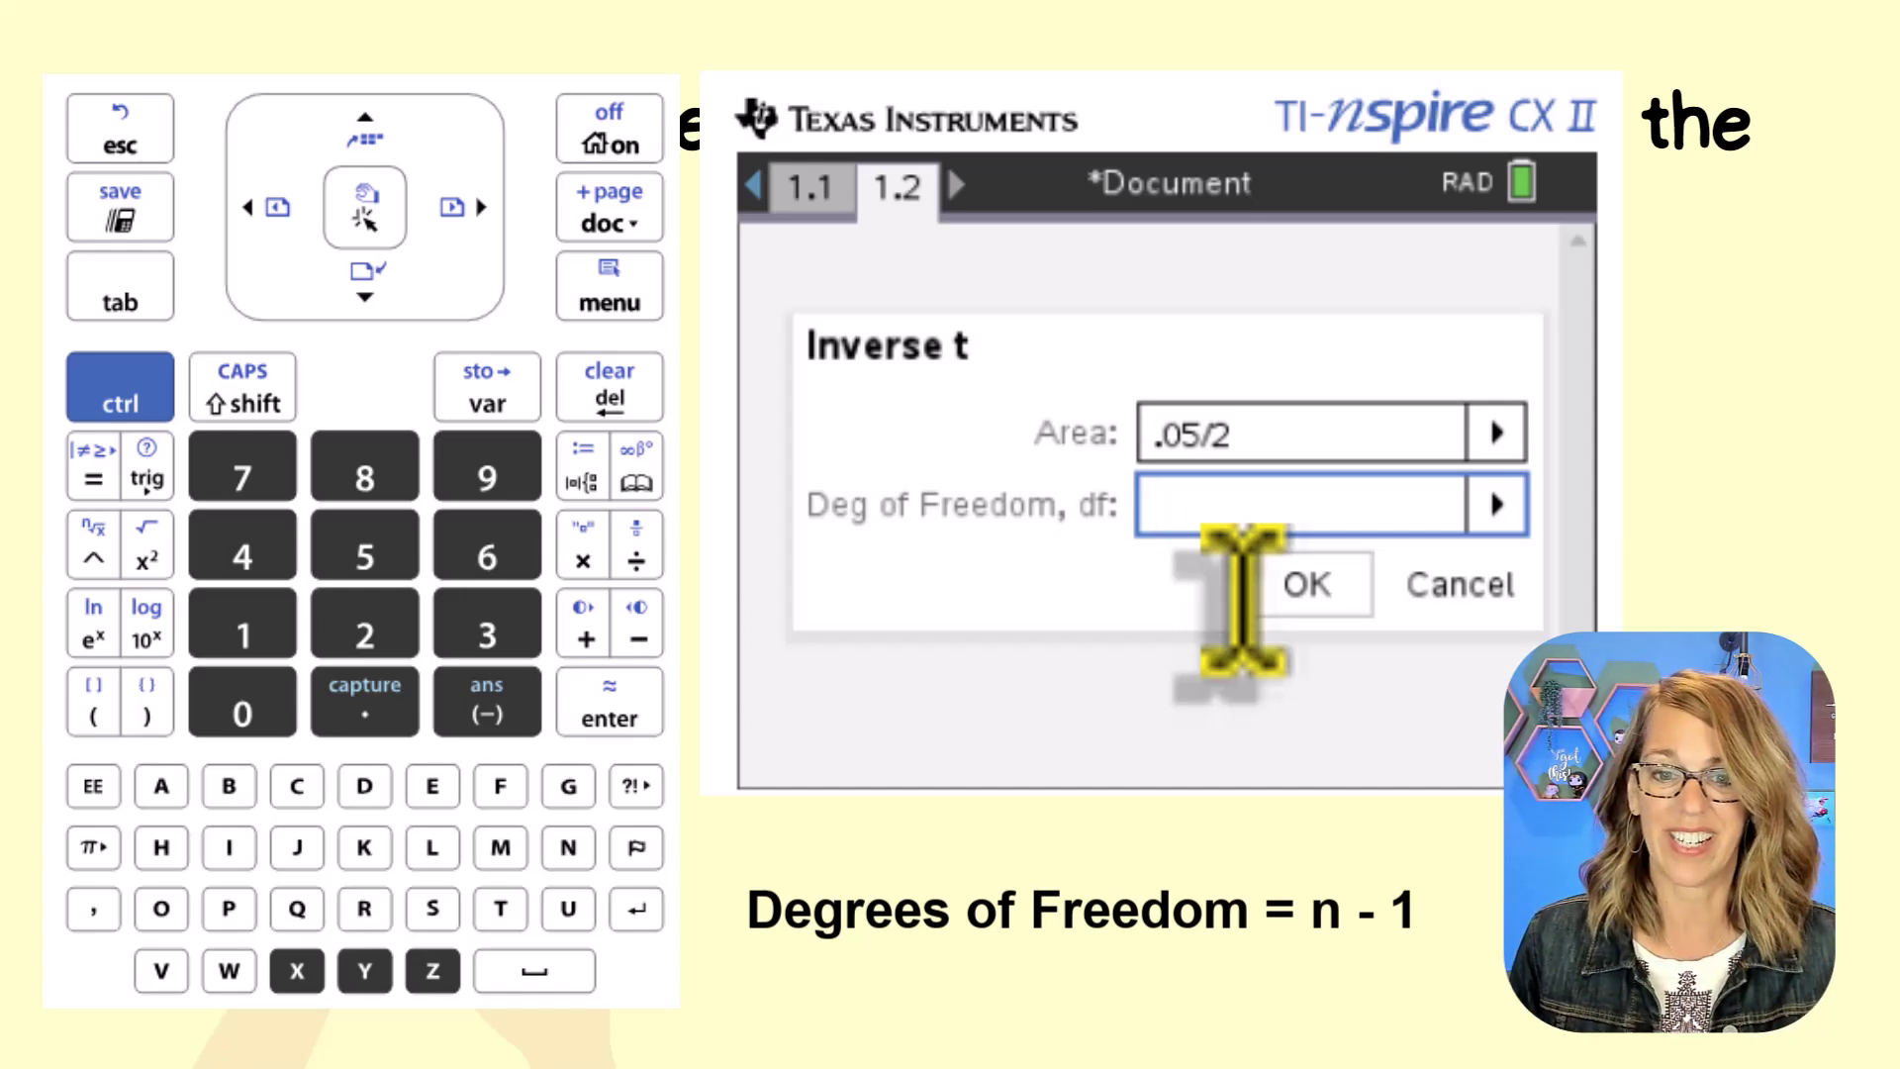
type("17")
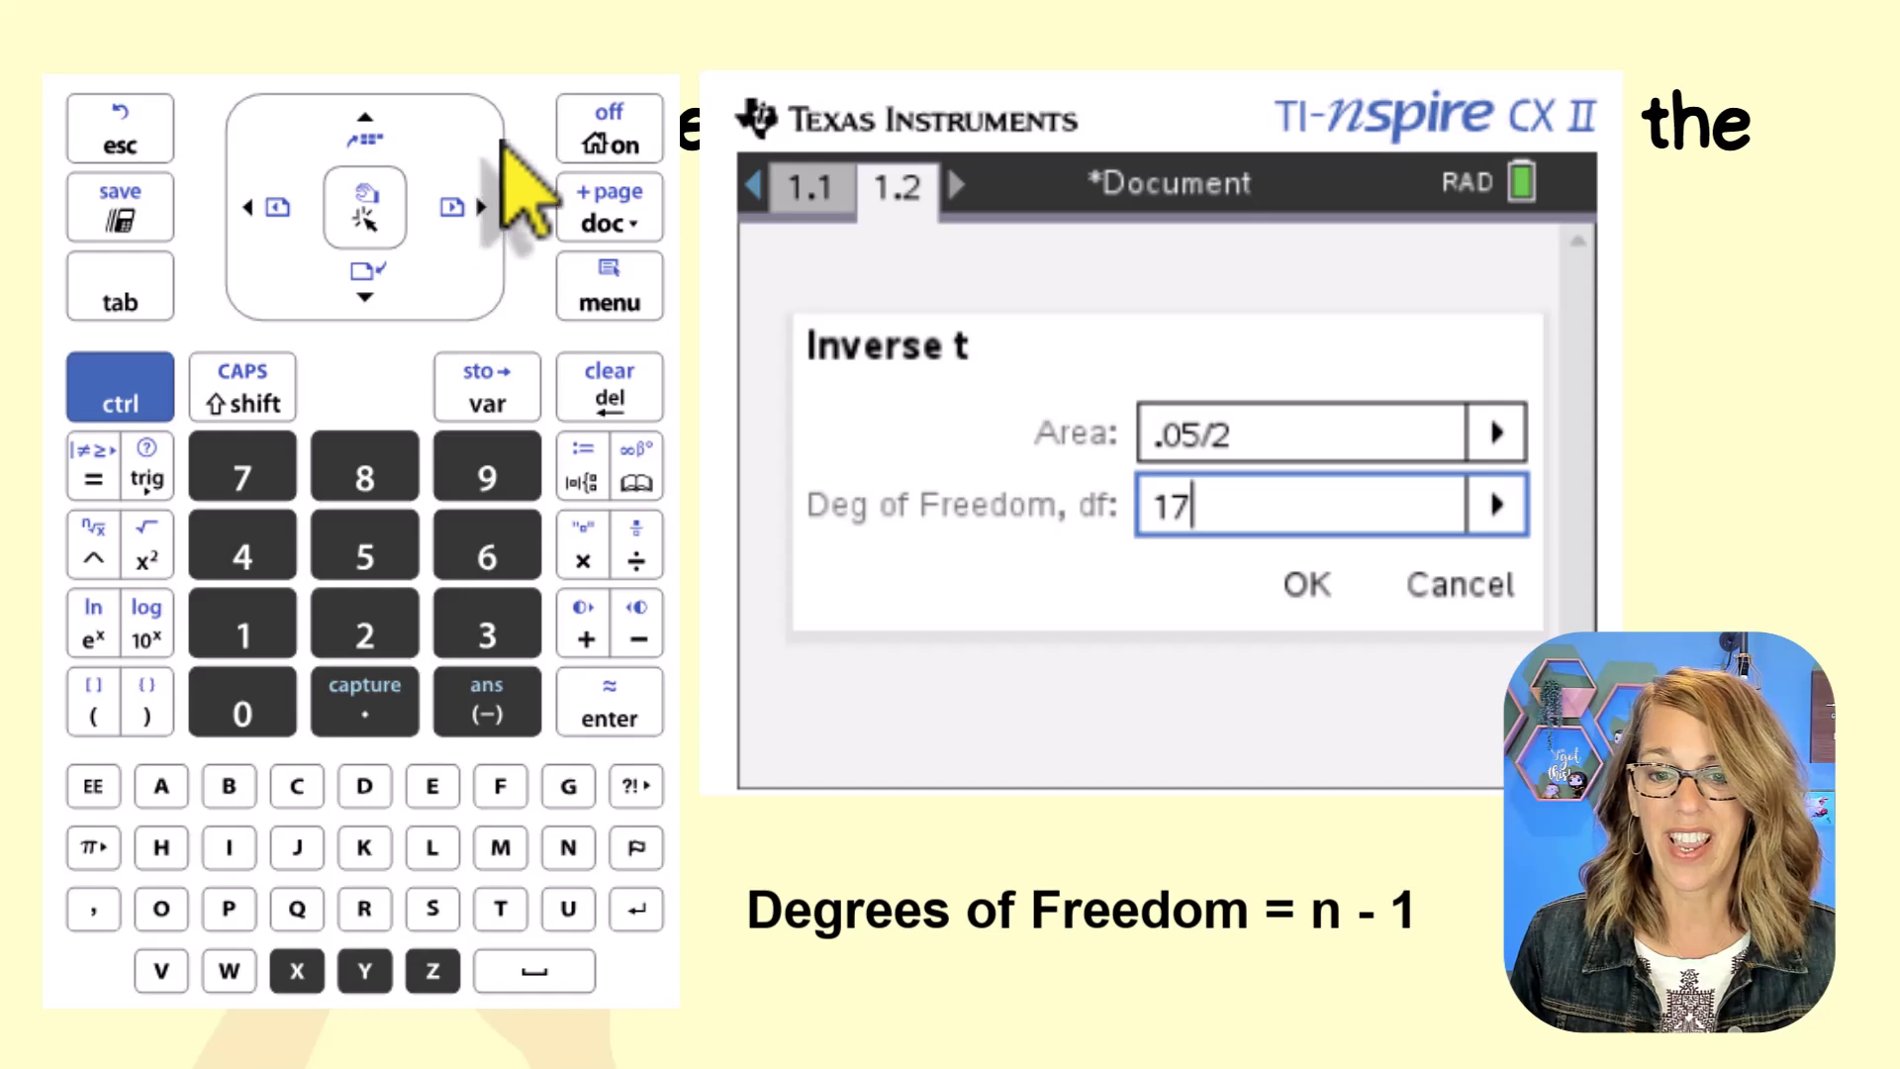
left_click(382, 295)
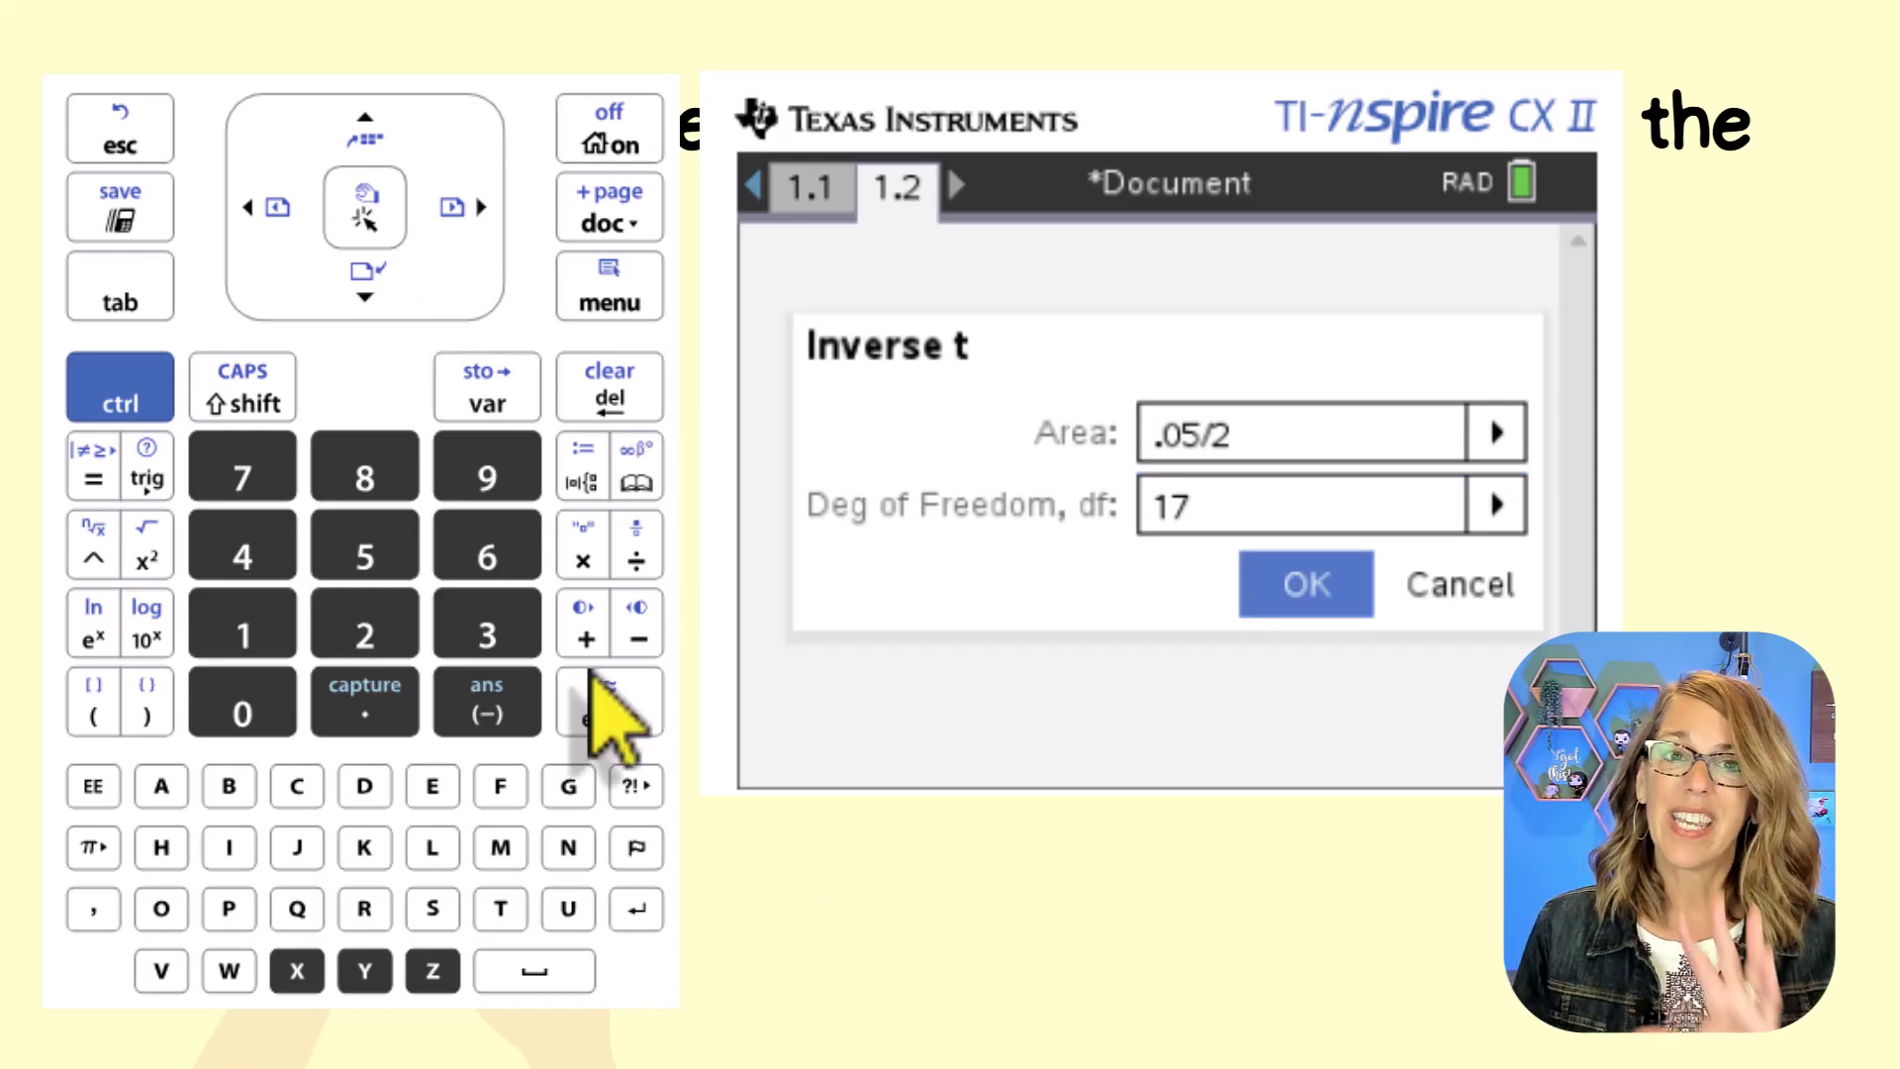
left_click(610, 701)
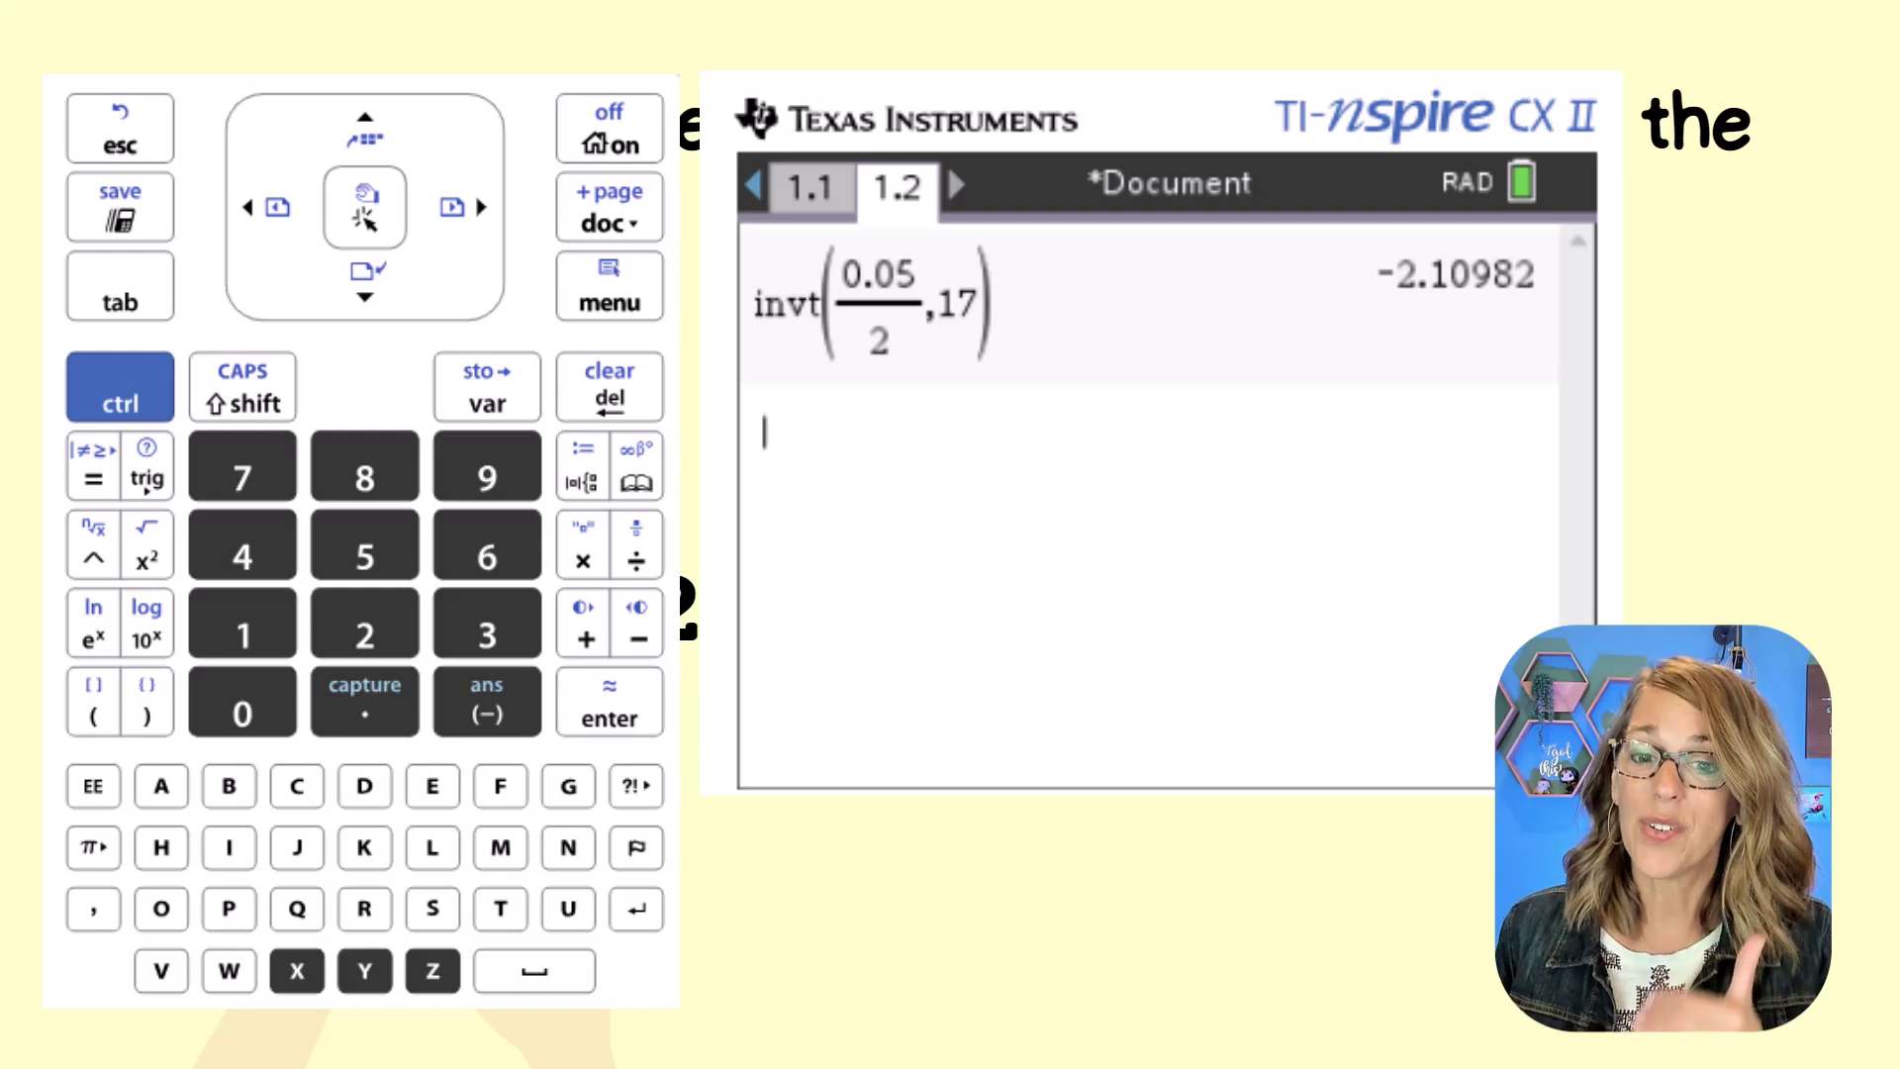
Choose t Test from Statistics > Stat Tests.
left_click(606, 304)
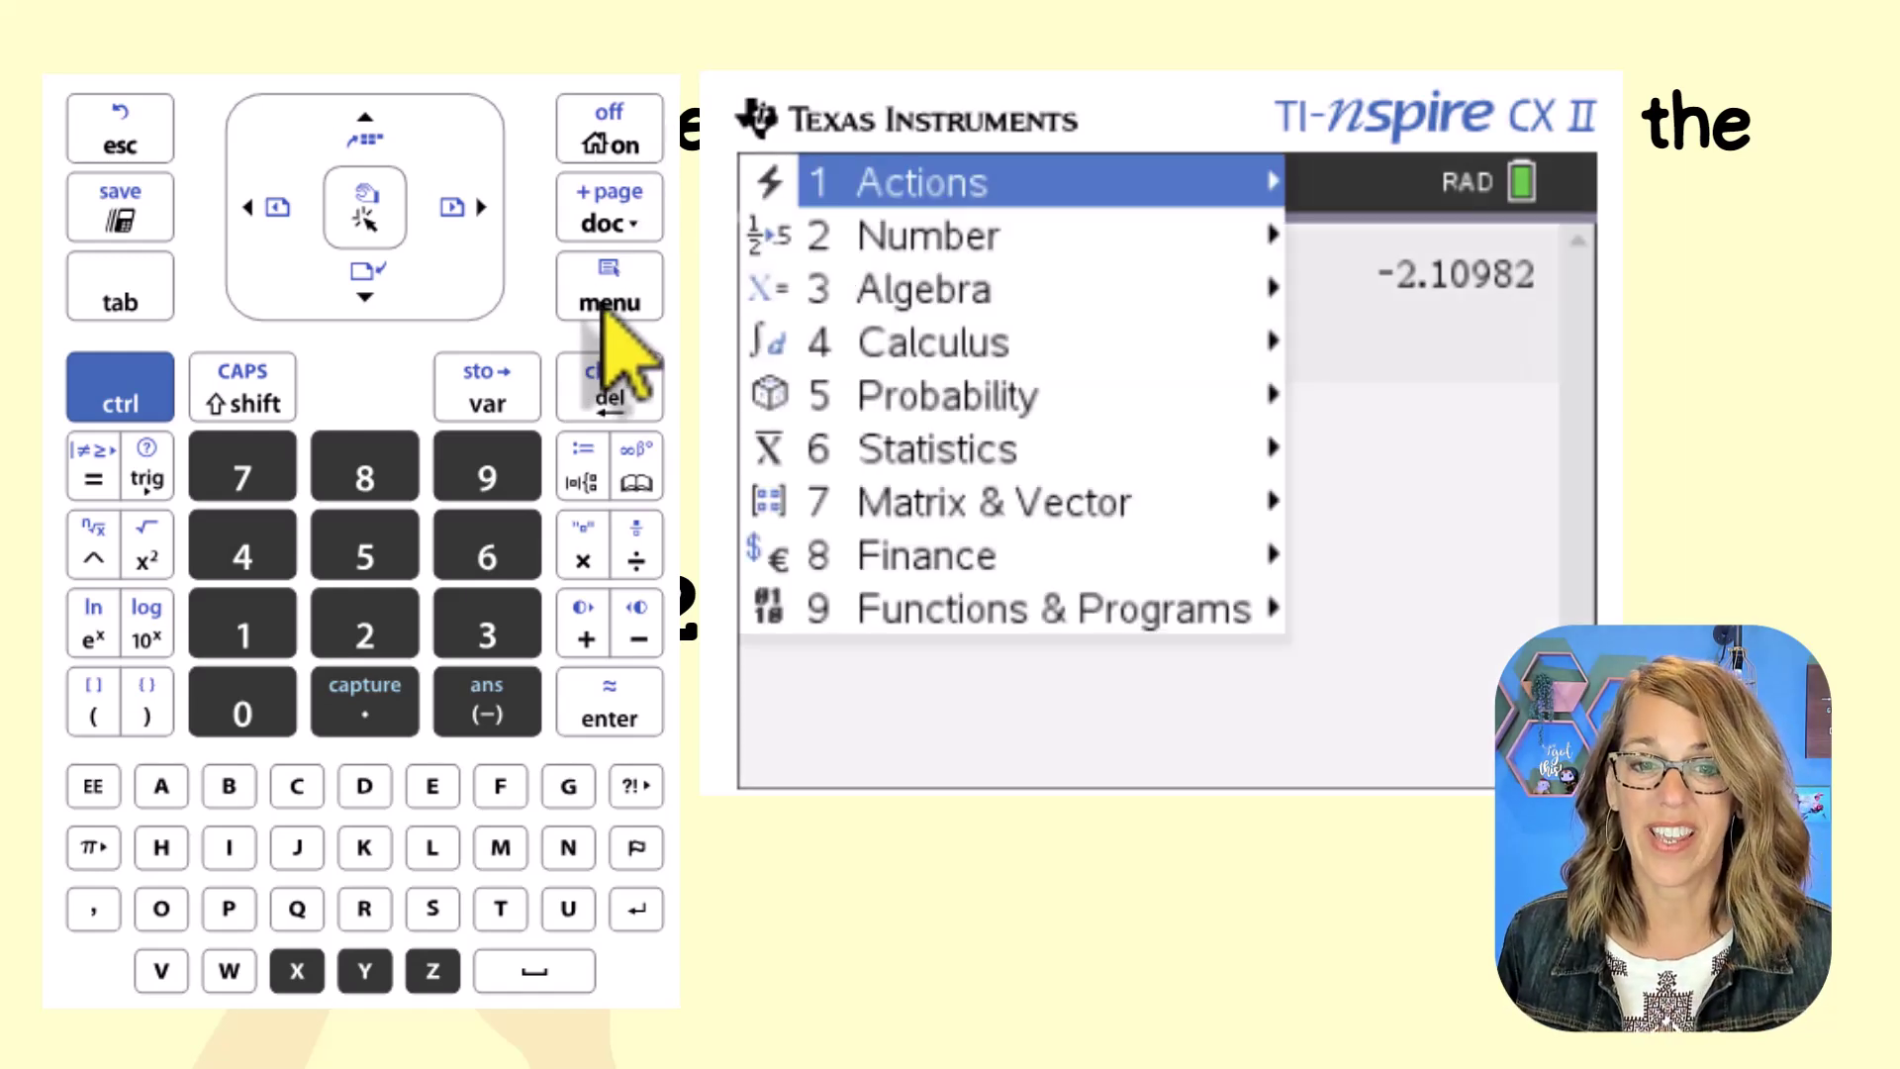
left_click(374, 304)
left_click(374, 305)
left_click(374, 304)
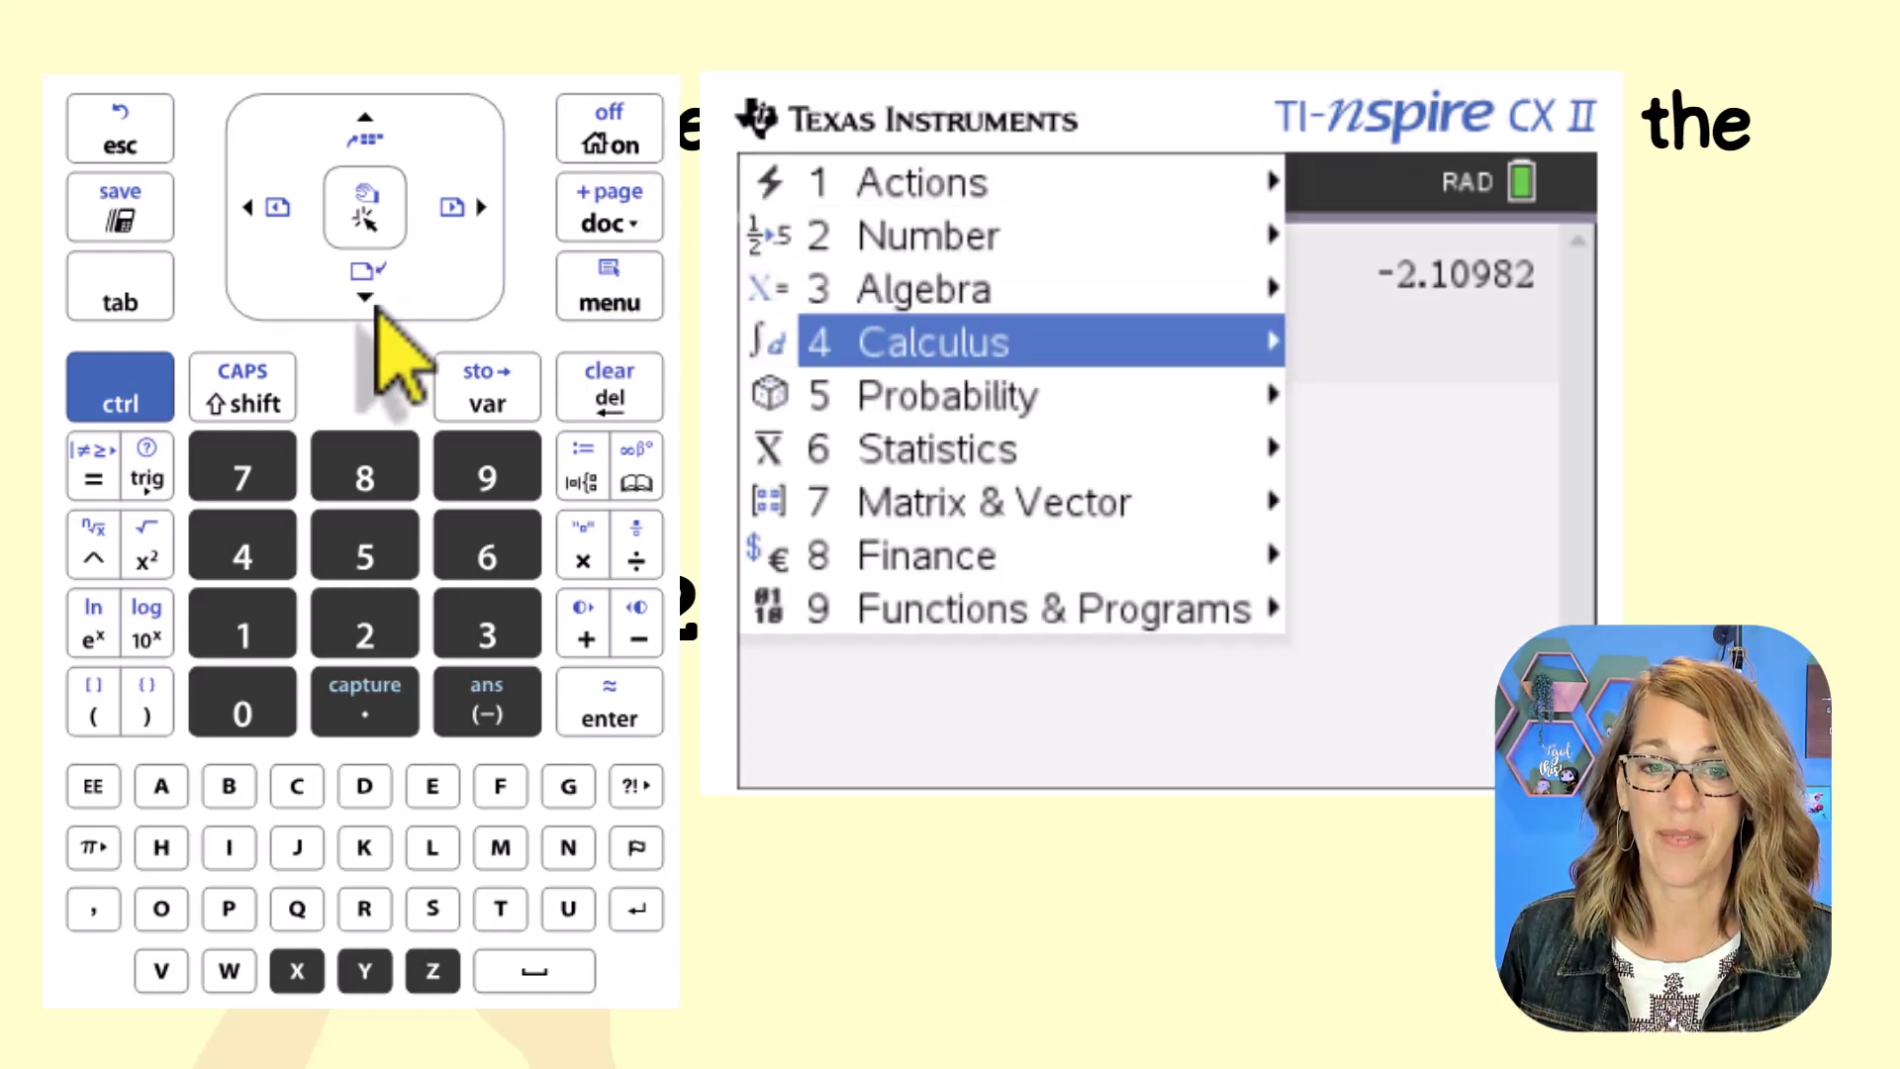
left_click(375, 305)
left_click(375, 304)
left_click(612, 701)
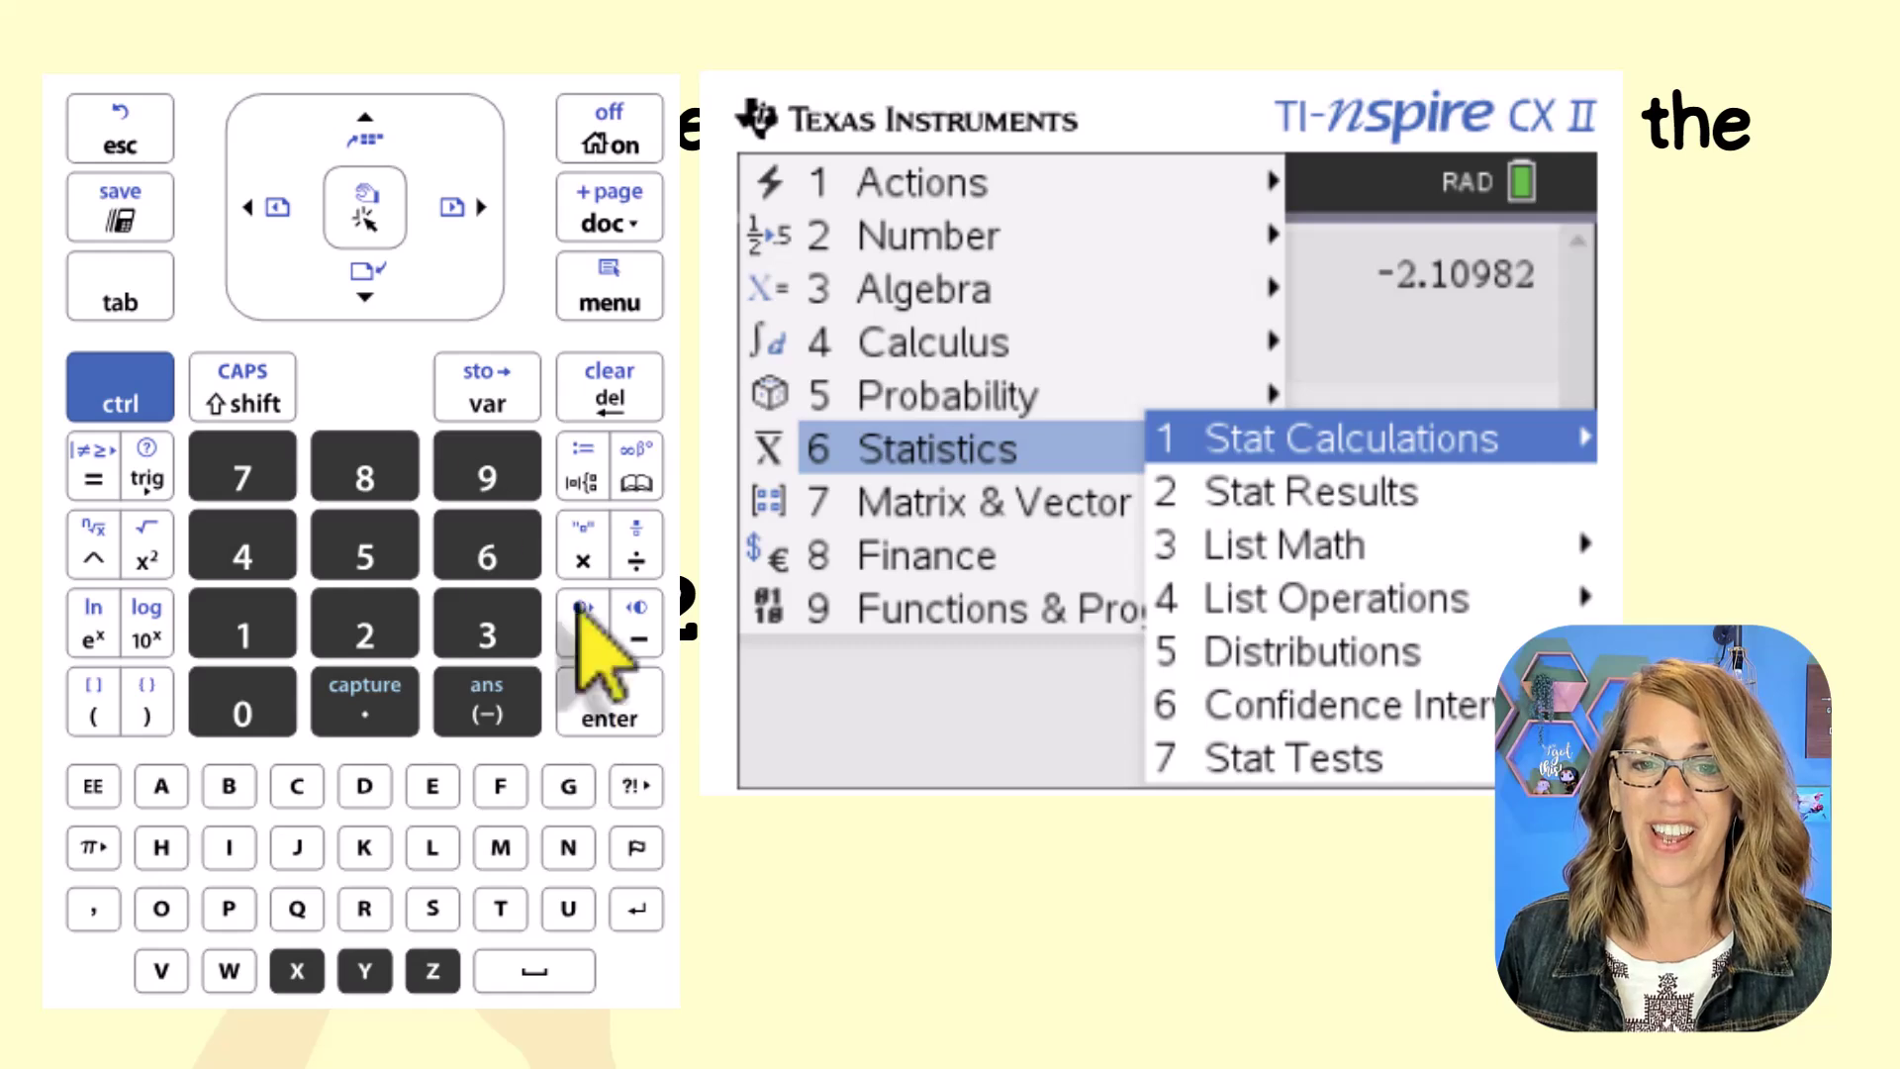
left_click(363, 298)
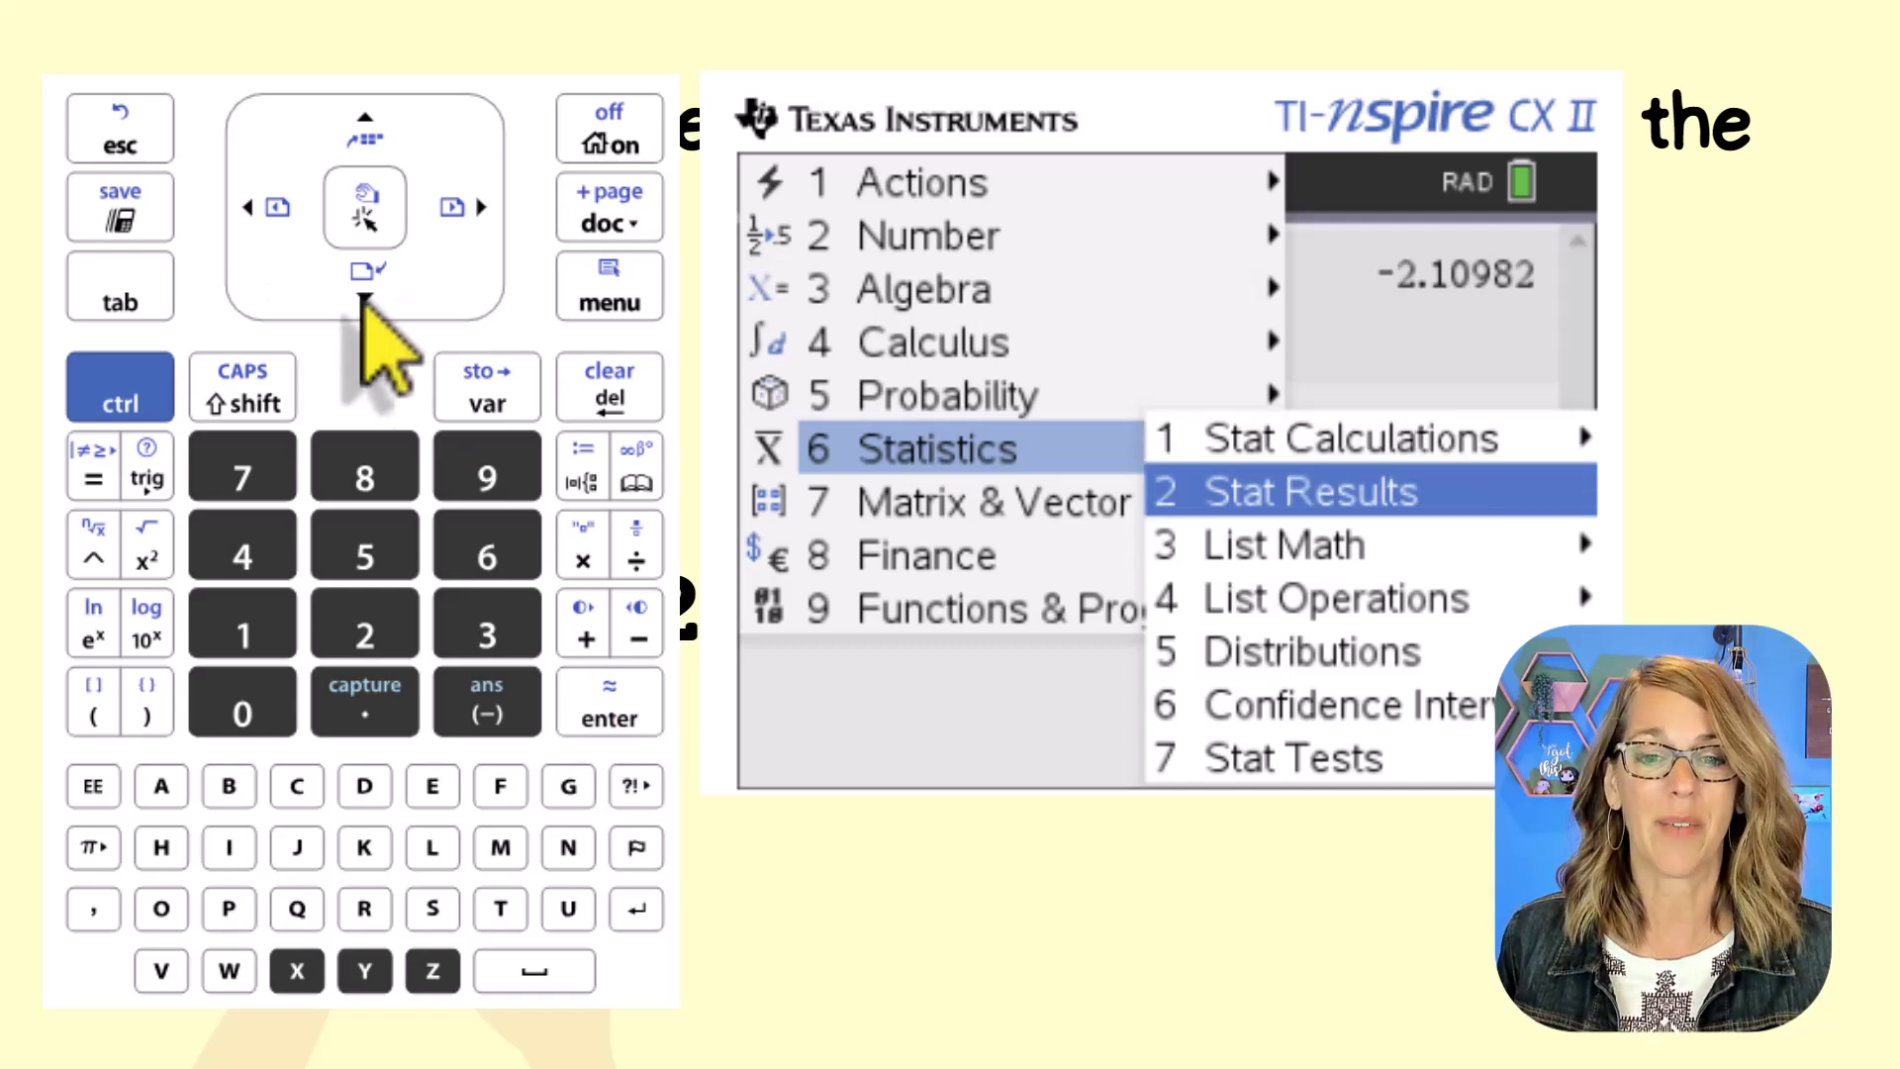
left_click(364, 299)
left_click(364, 299)
left_click(364, 299)
left_click(364, 299)
left_click(364, 299)
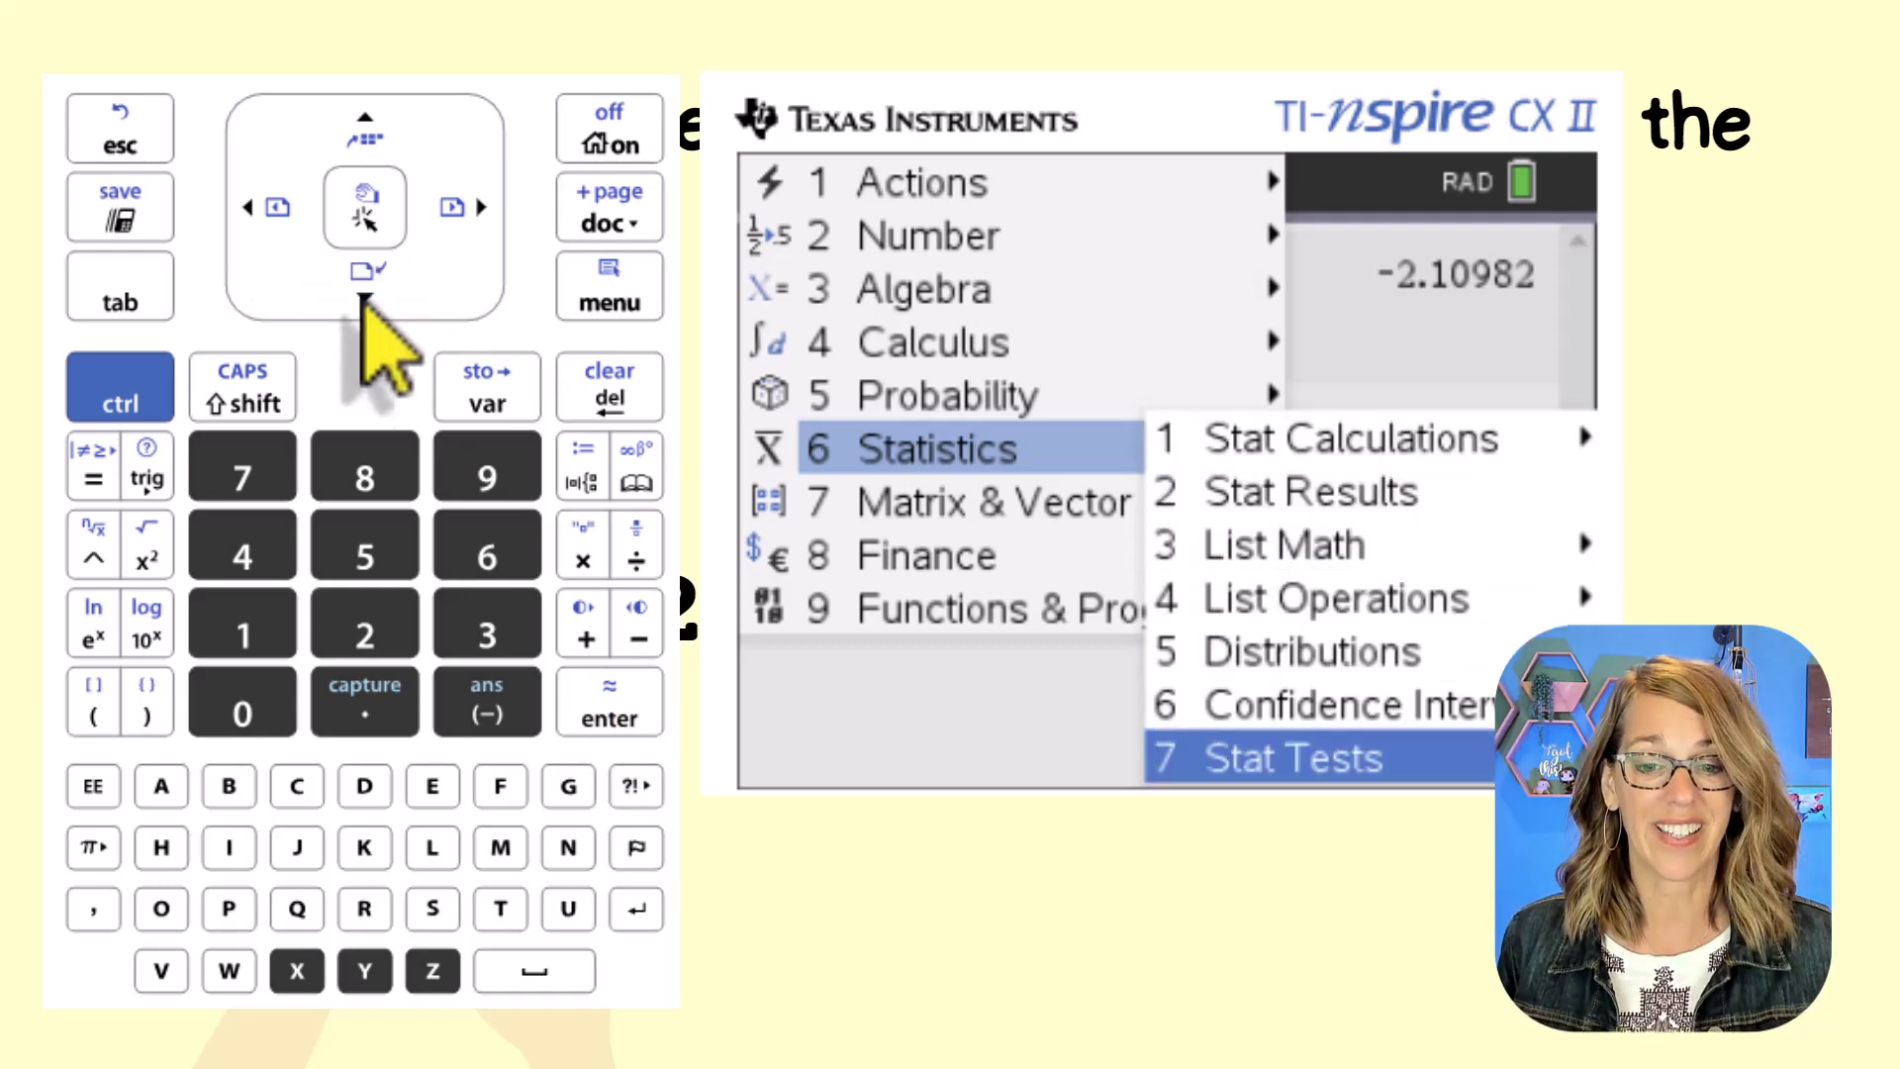
left_click(608, 715)
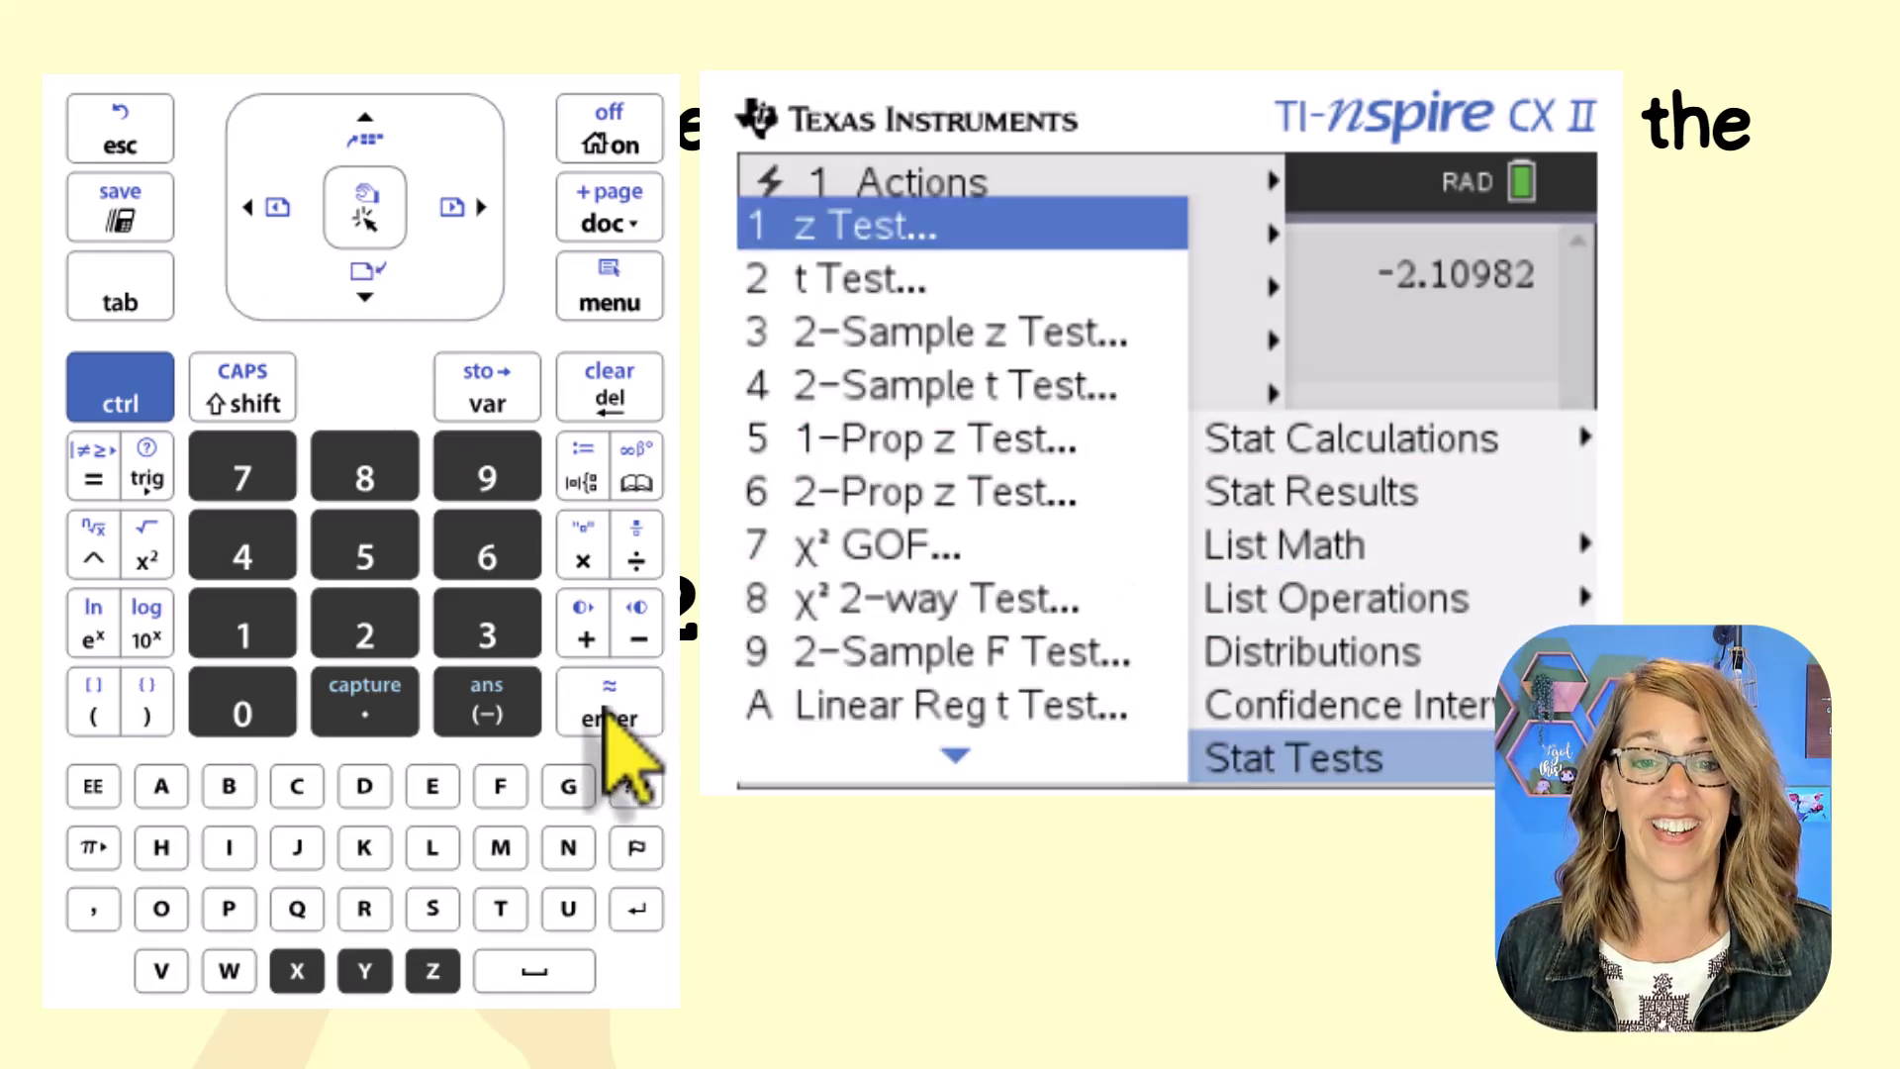
left_click(365, 297)
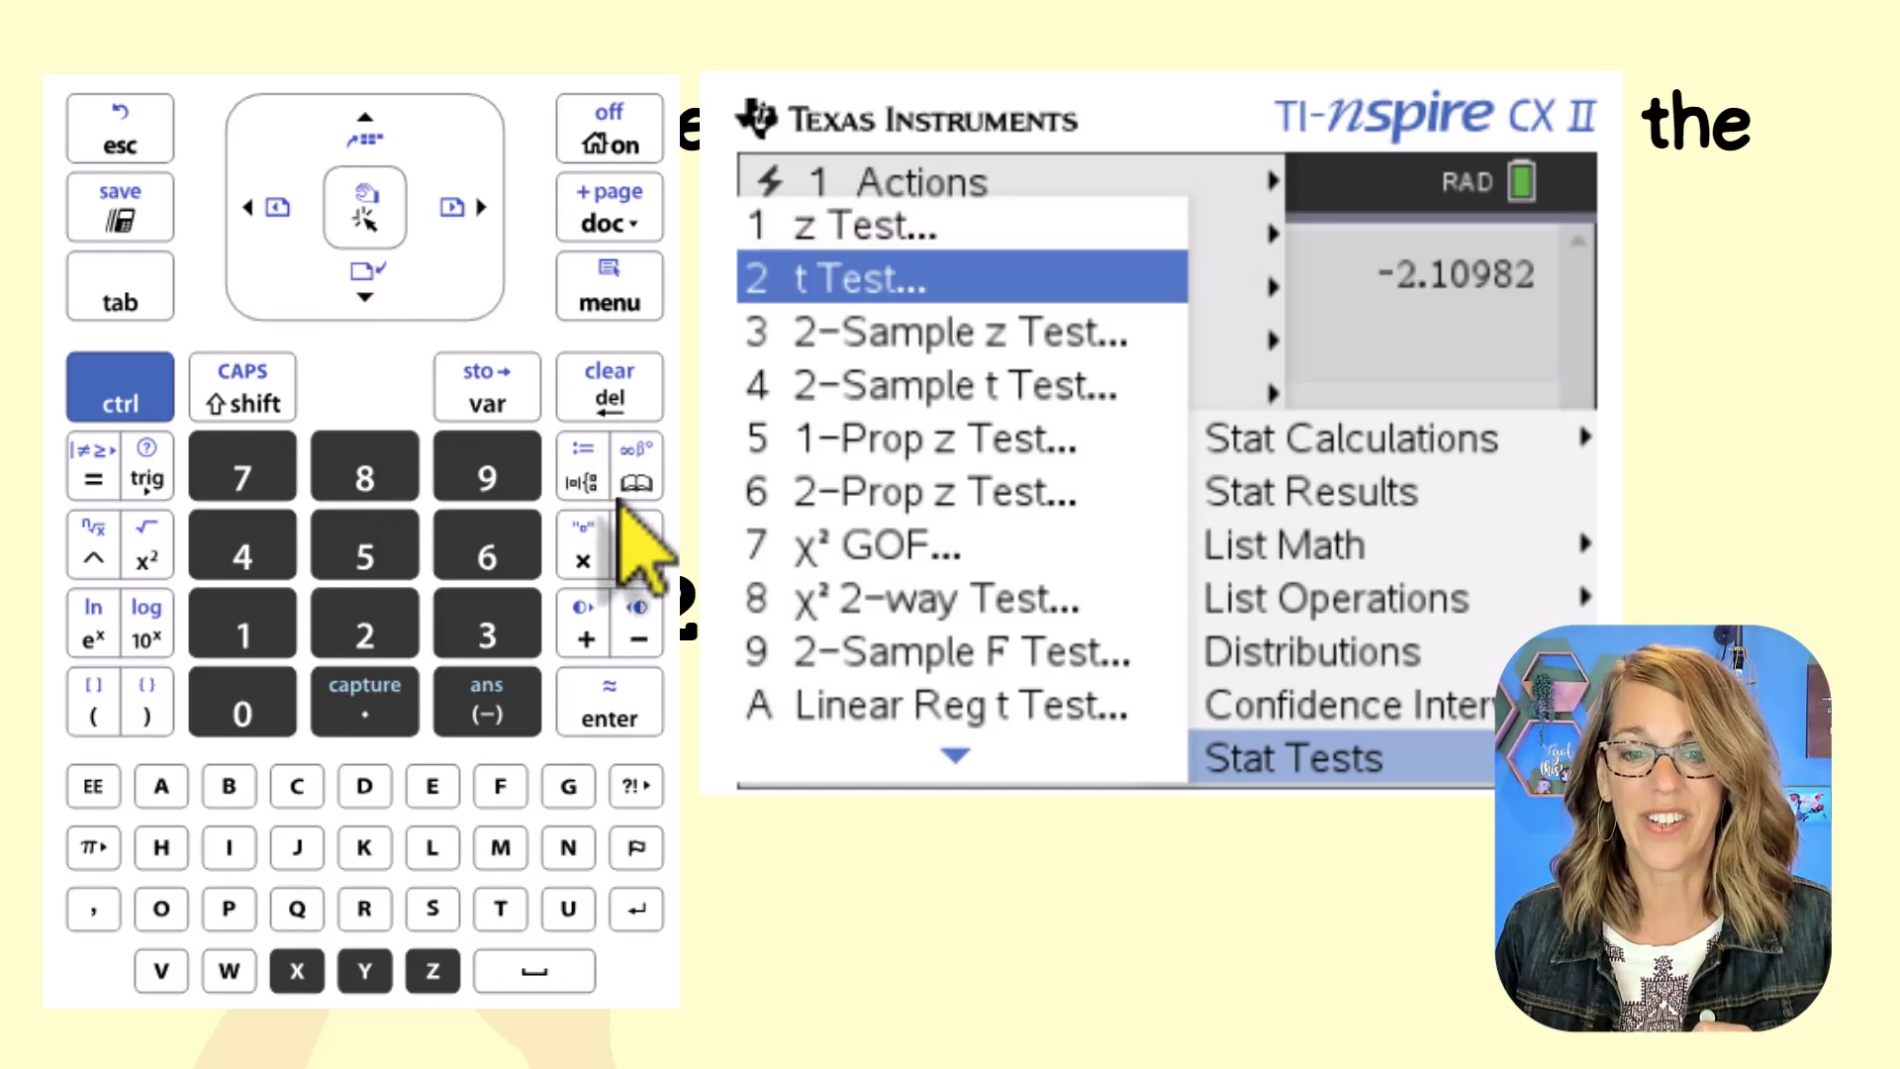
left_click(623, 732)
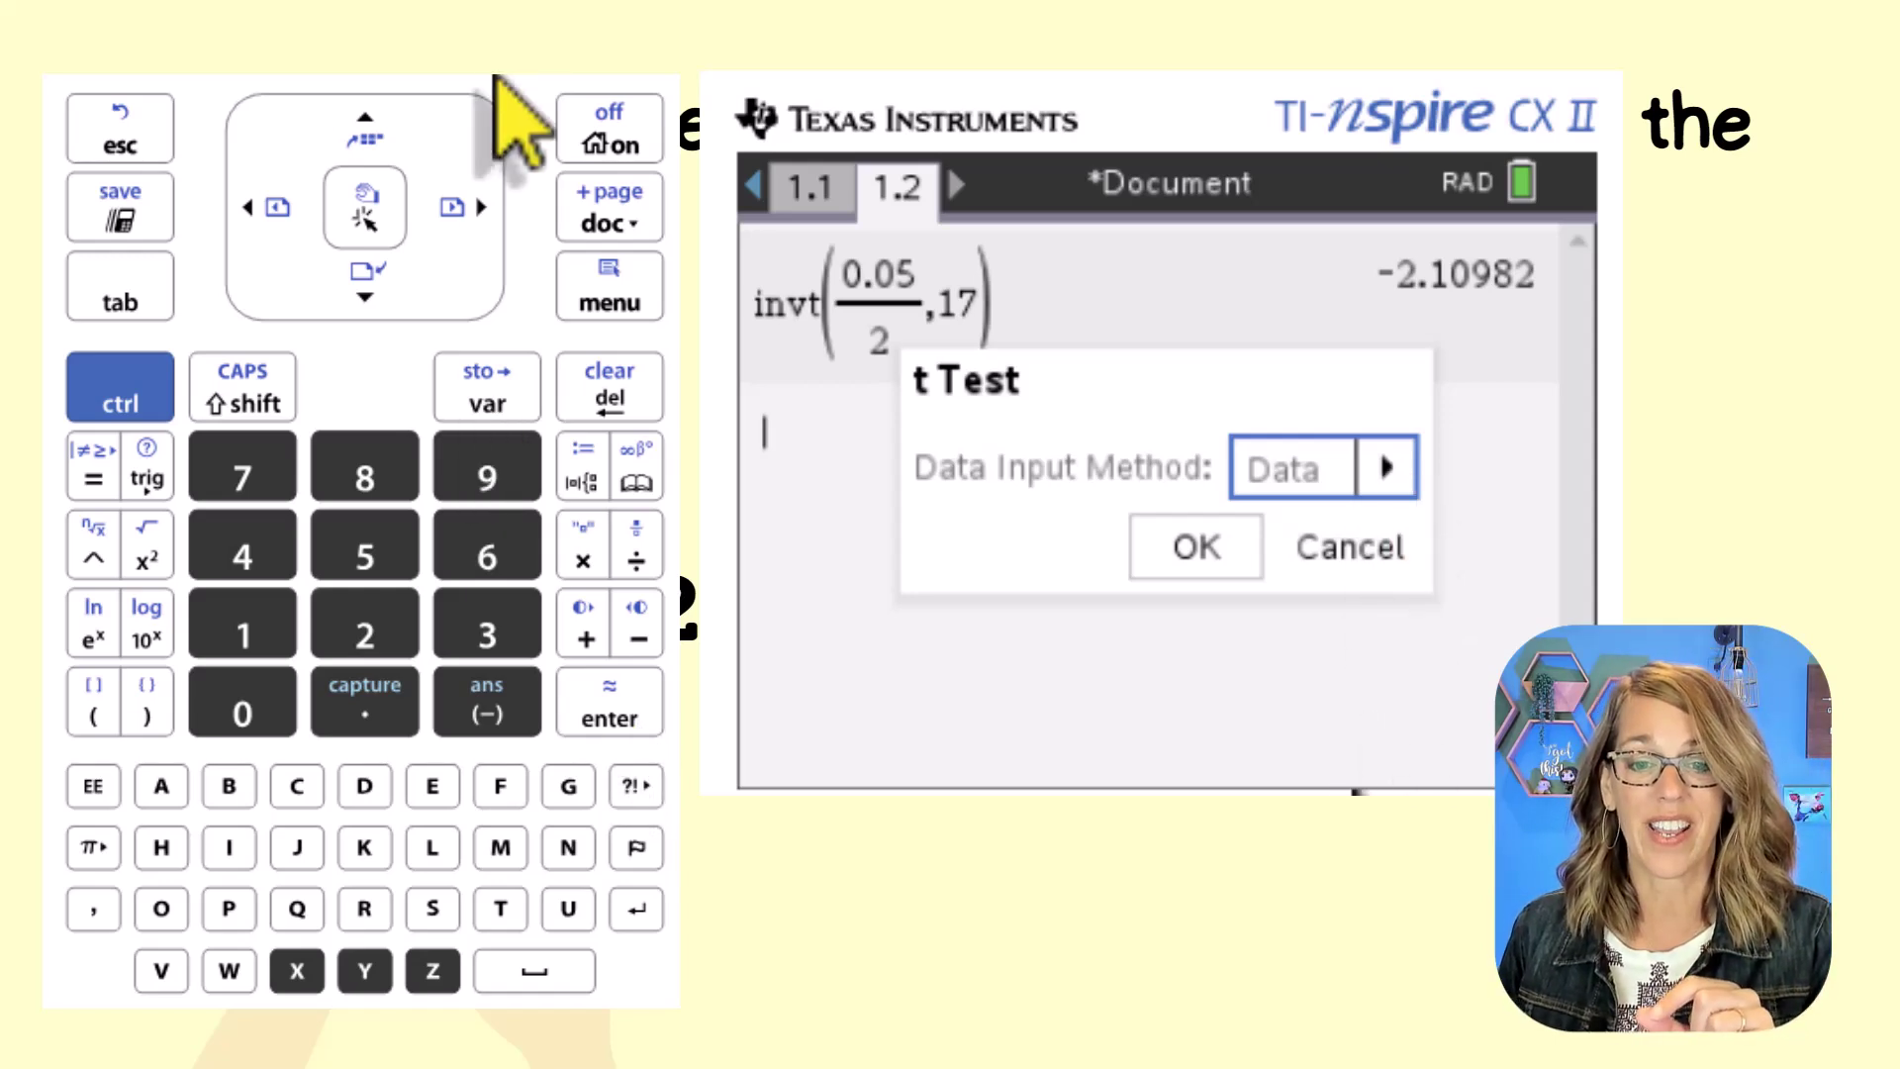
Keep Data as the input method and confirm.
left_click(476, 208)
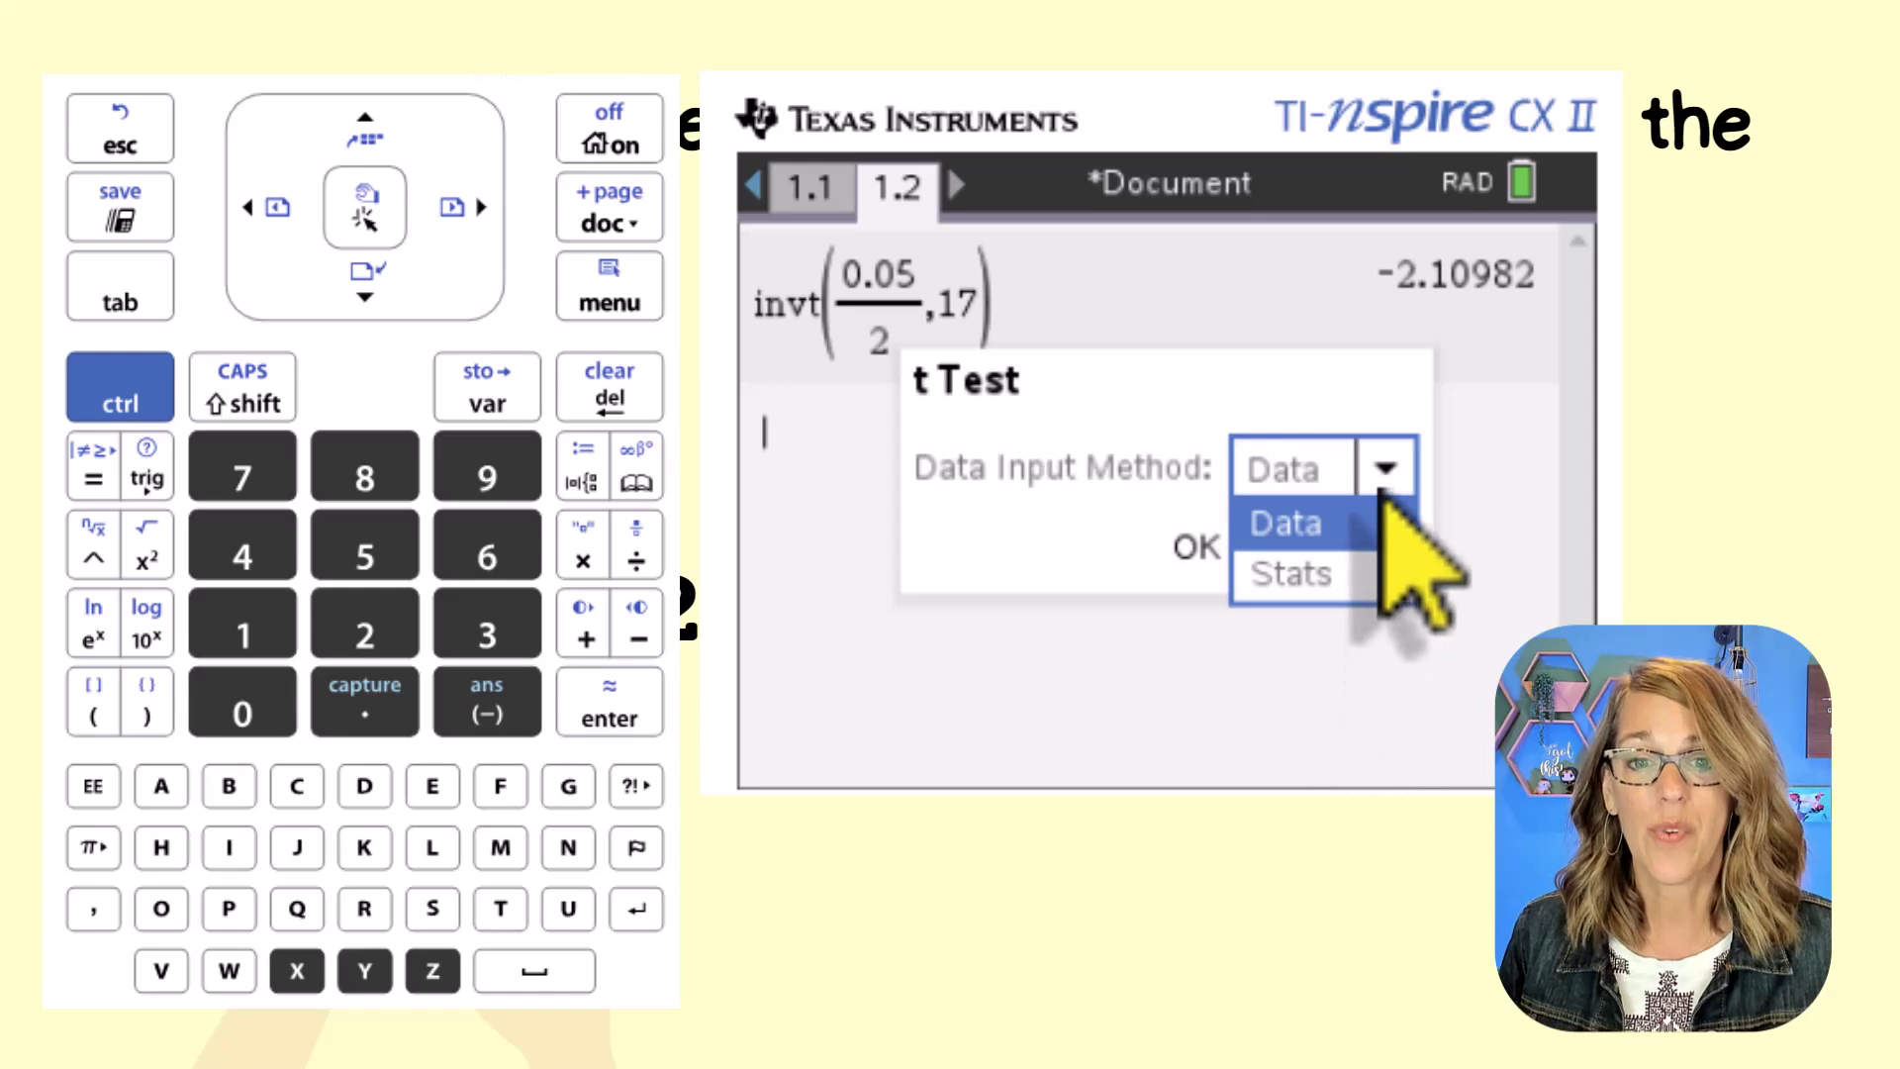
left_click(260, 207)
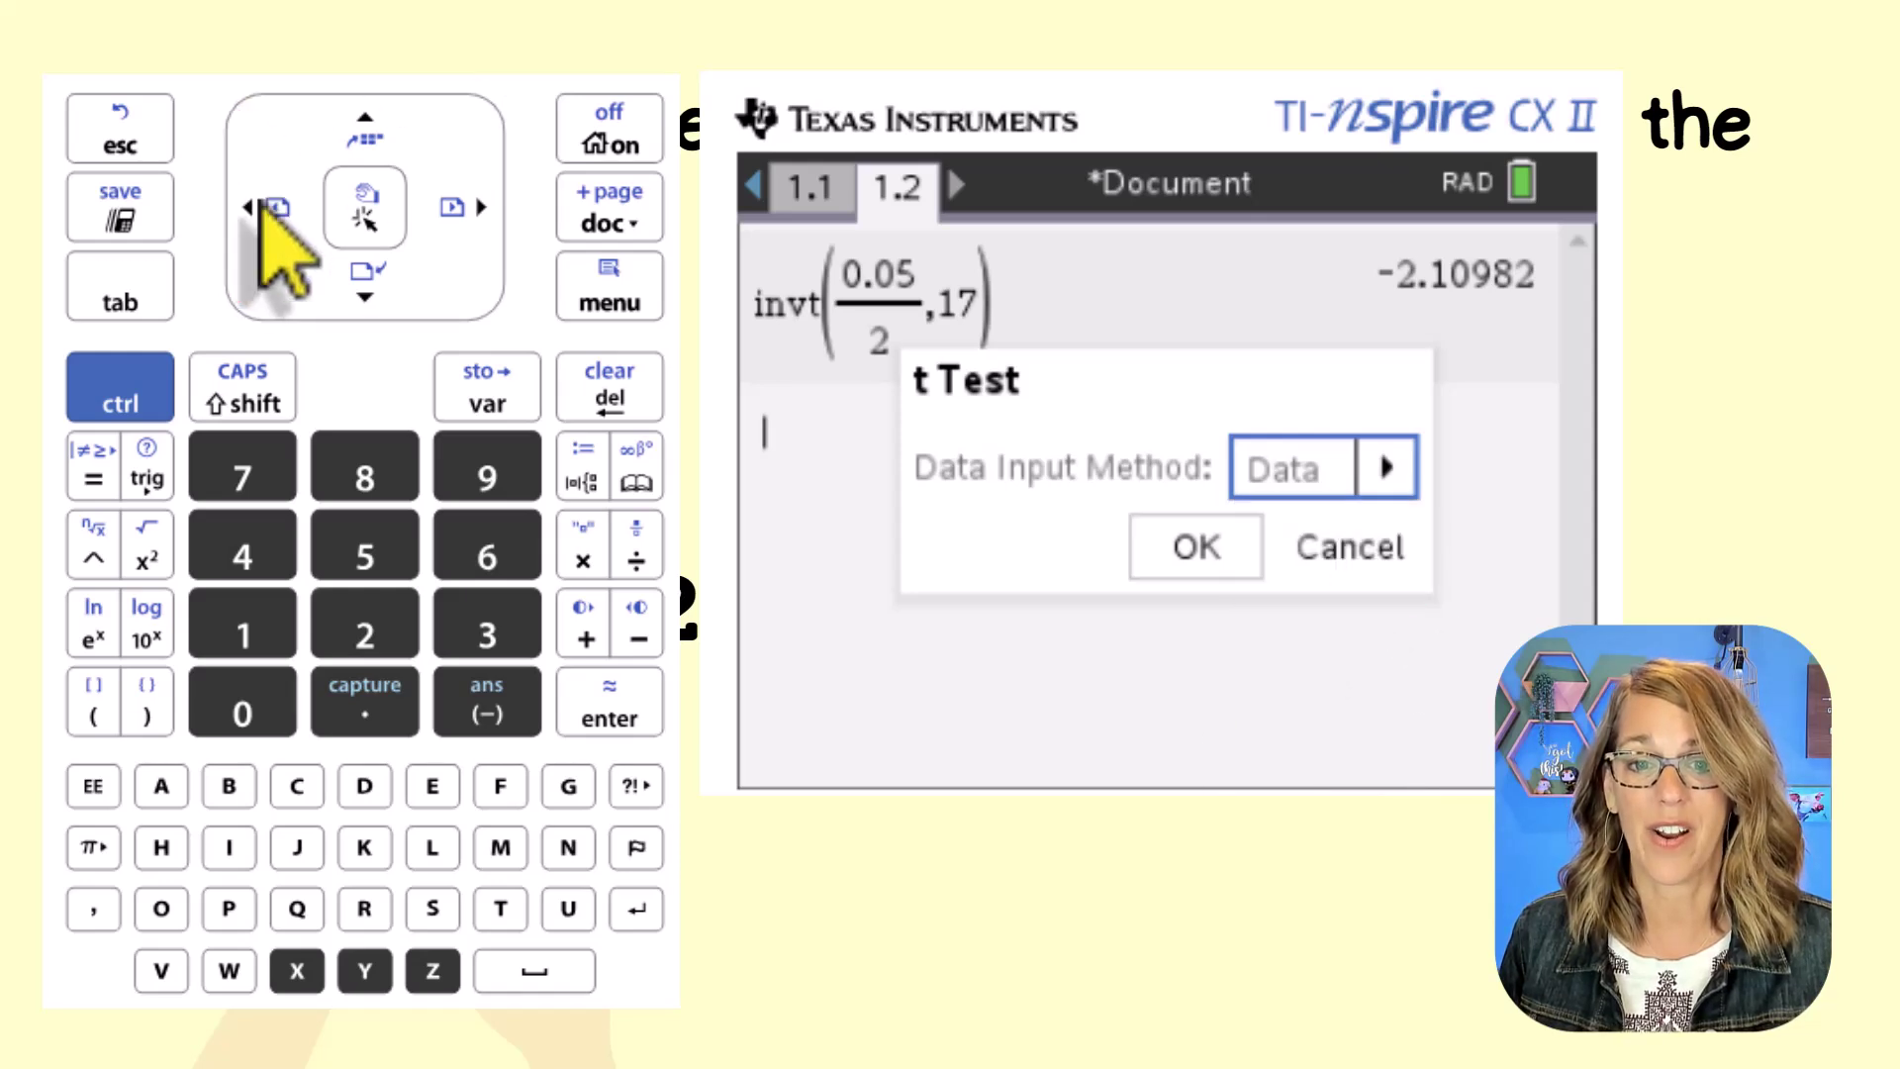
left_click(362, 297)
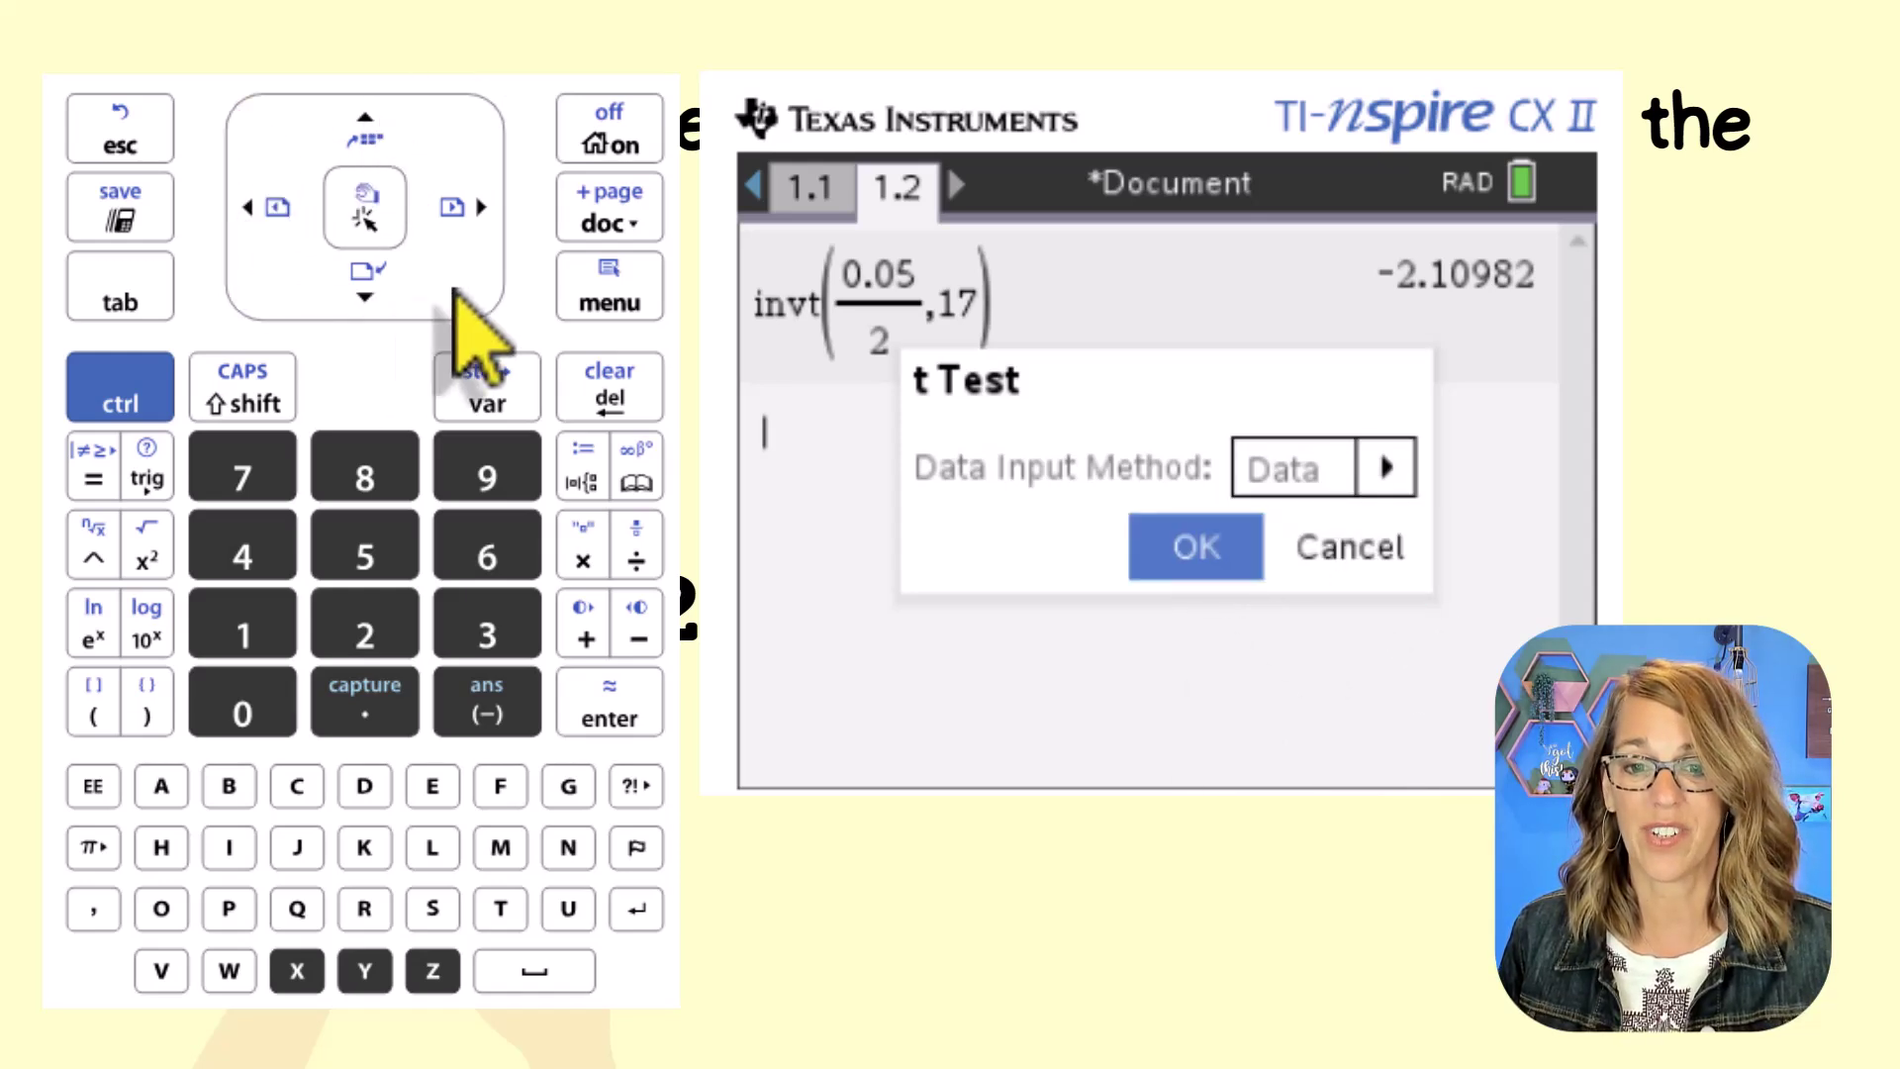
left_click(610, 712)
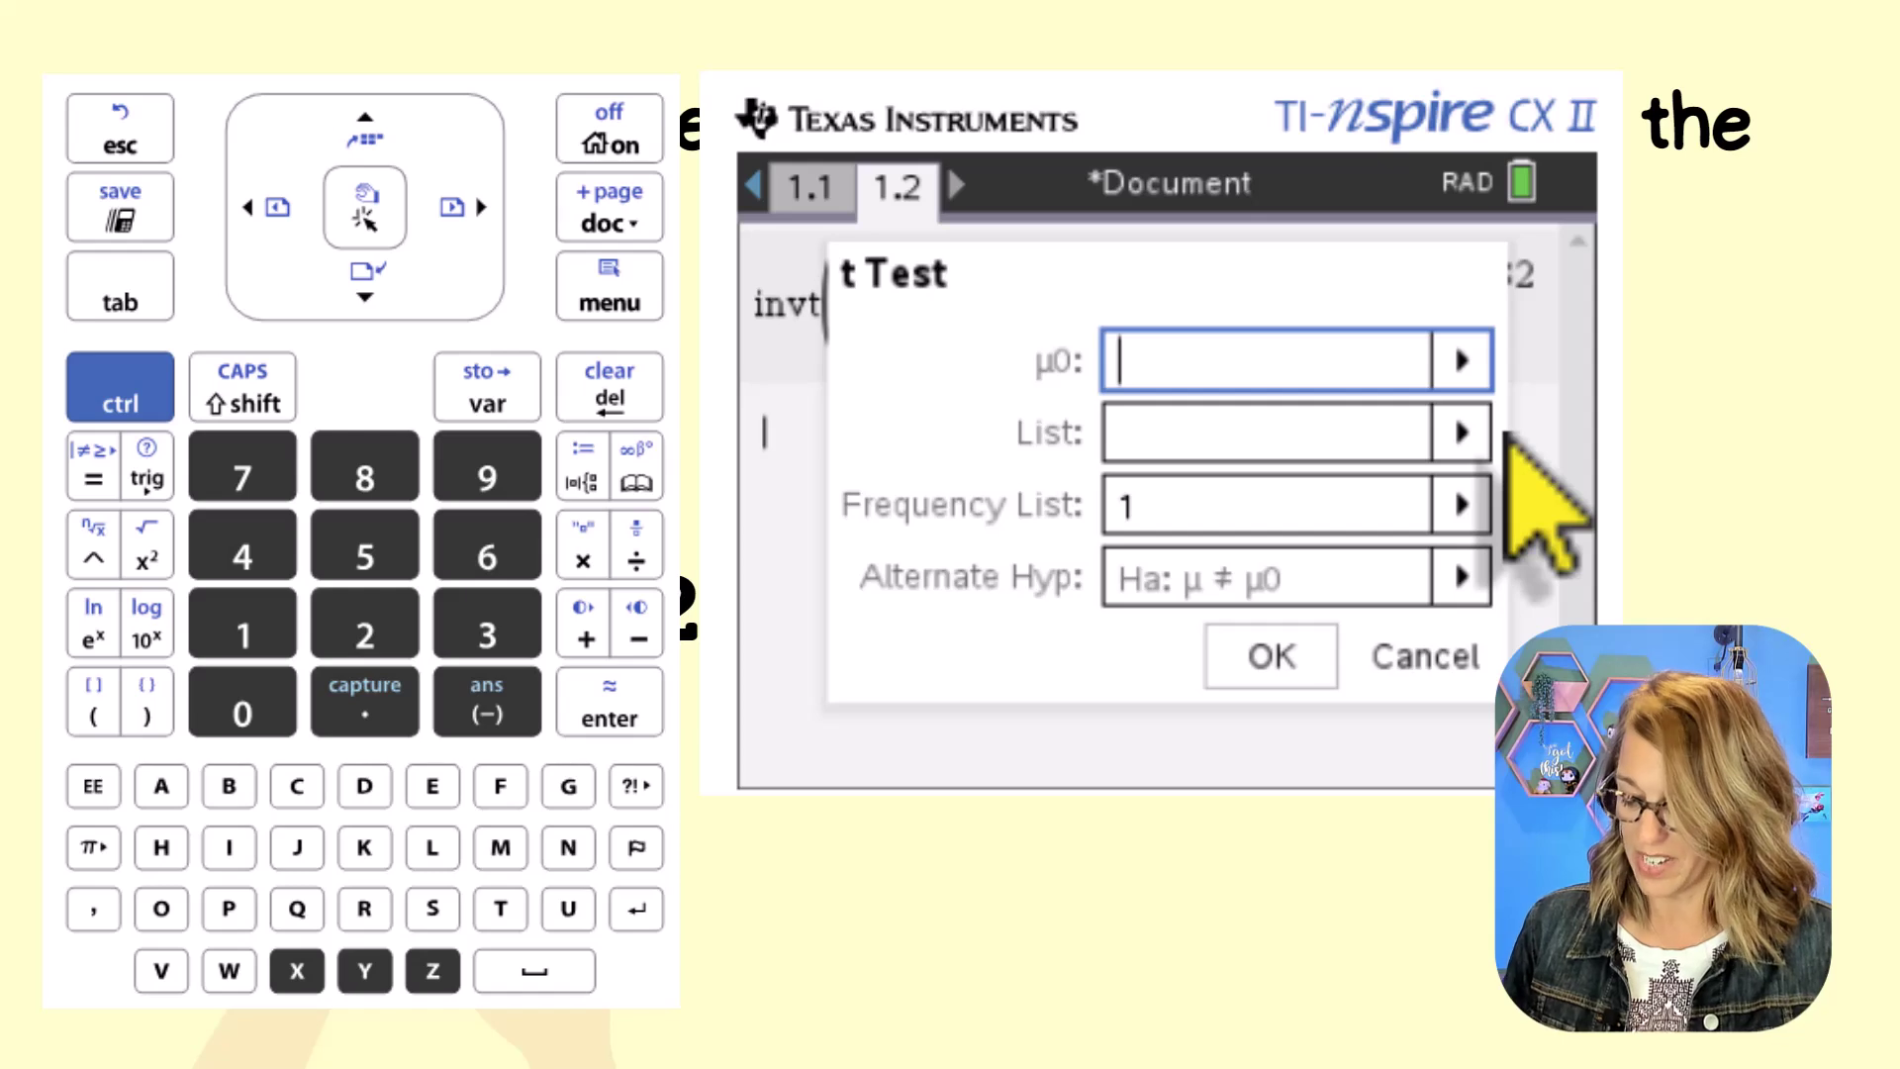
Set μ0 to 6.7 and select the 'time' list as the data.
type("6.7")
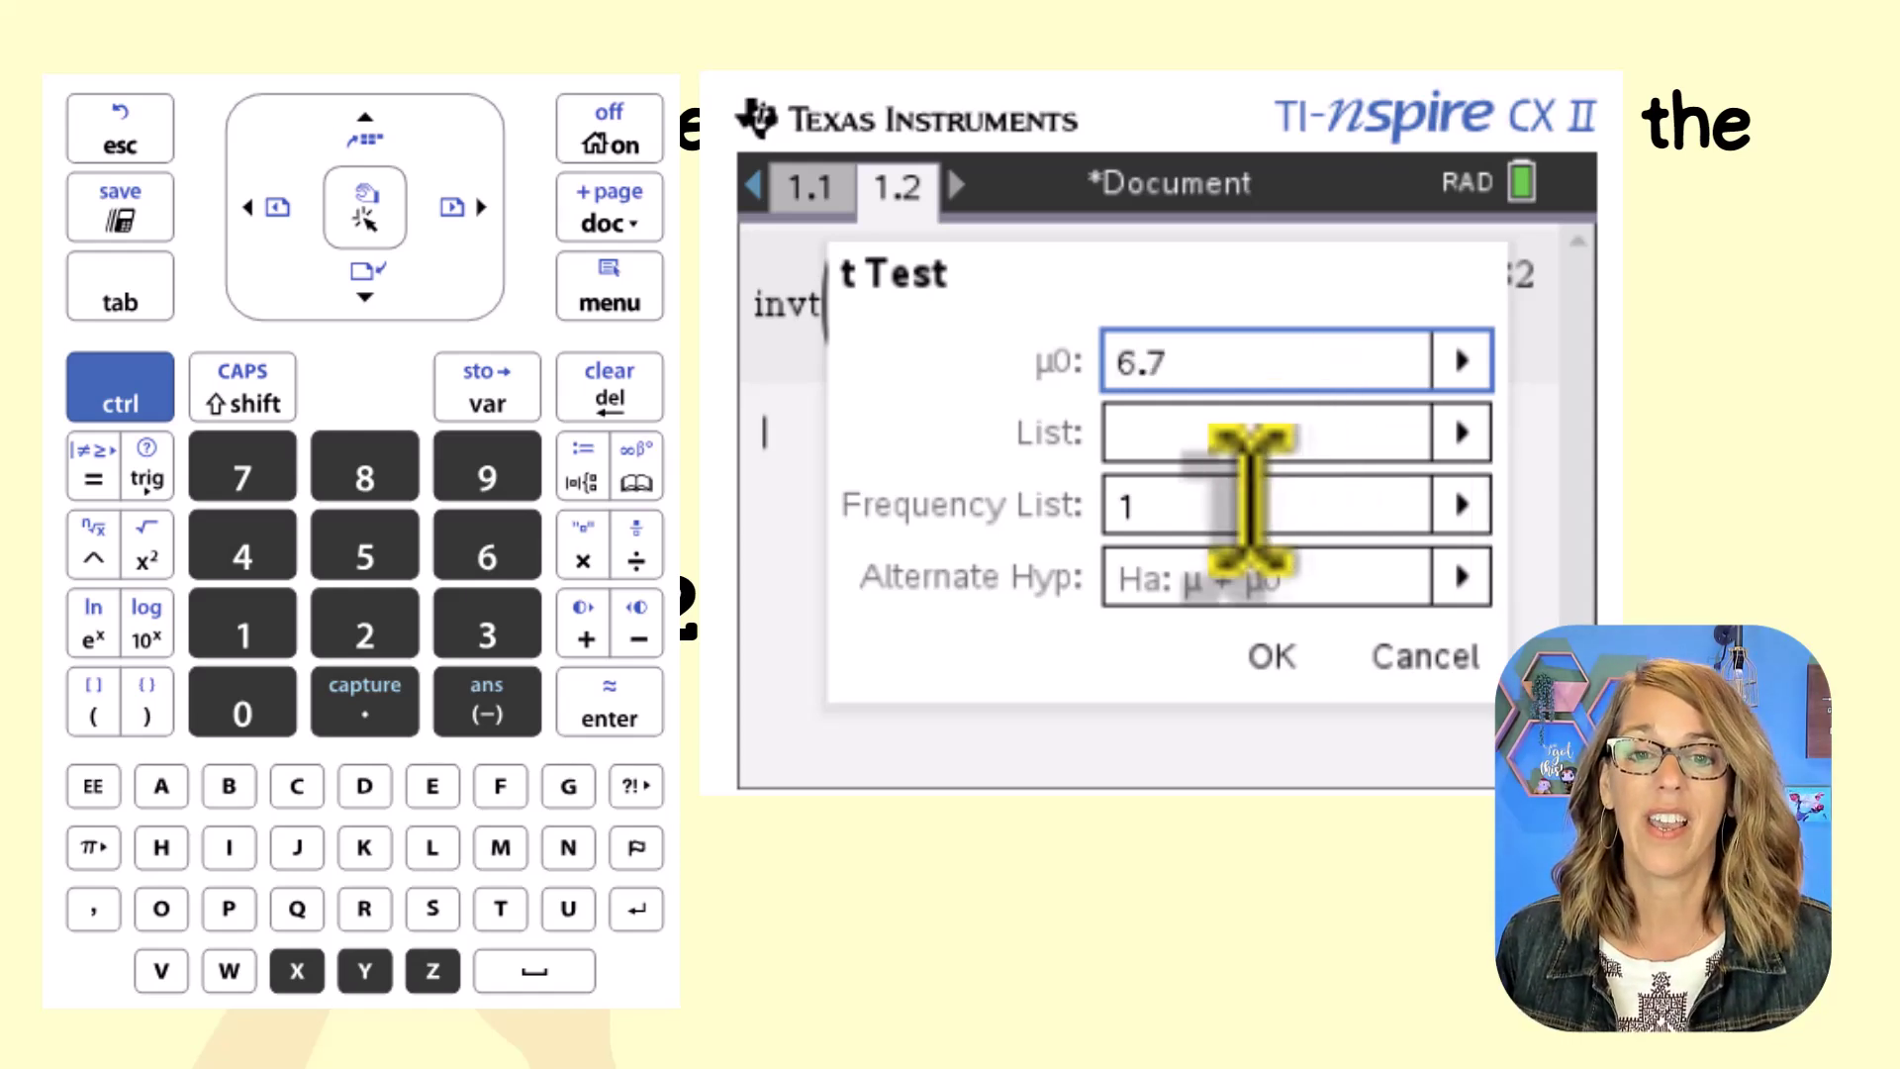
key("Tab")
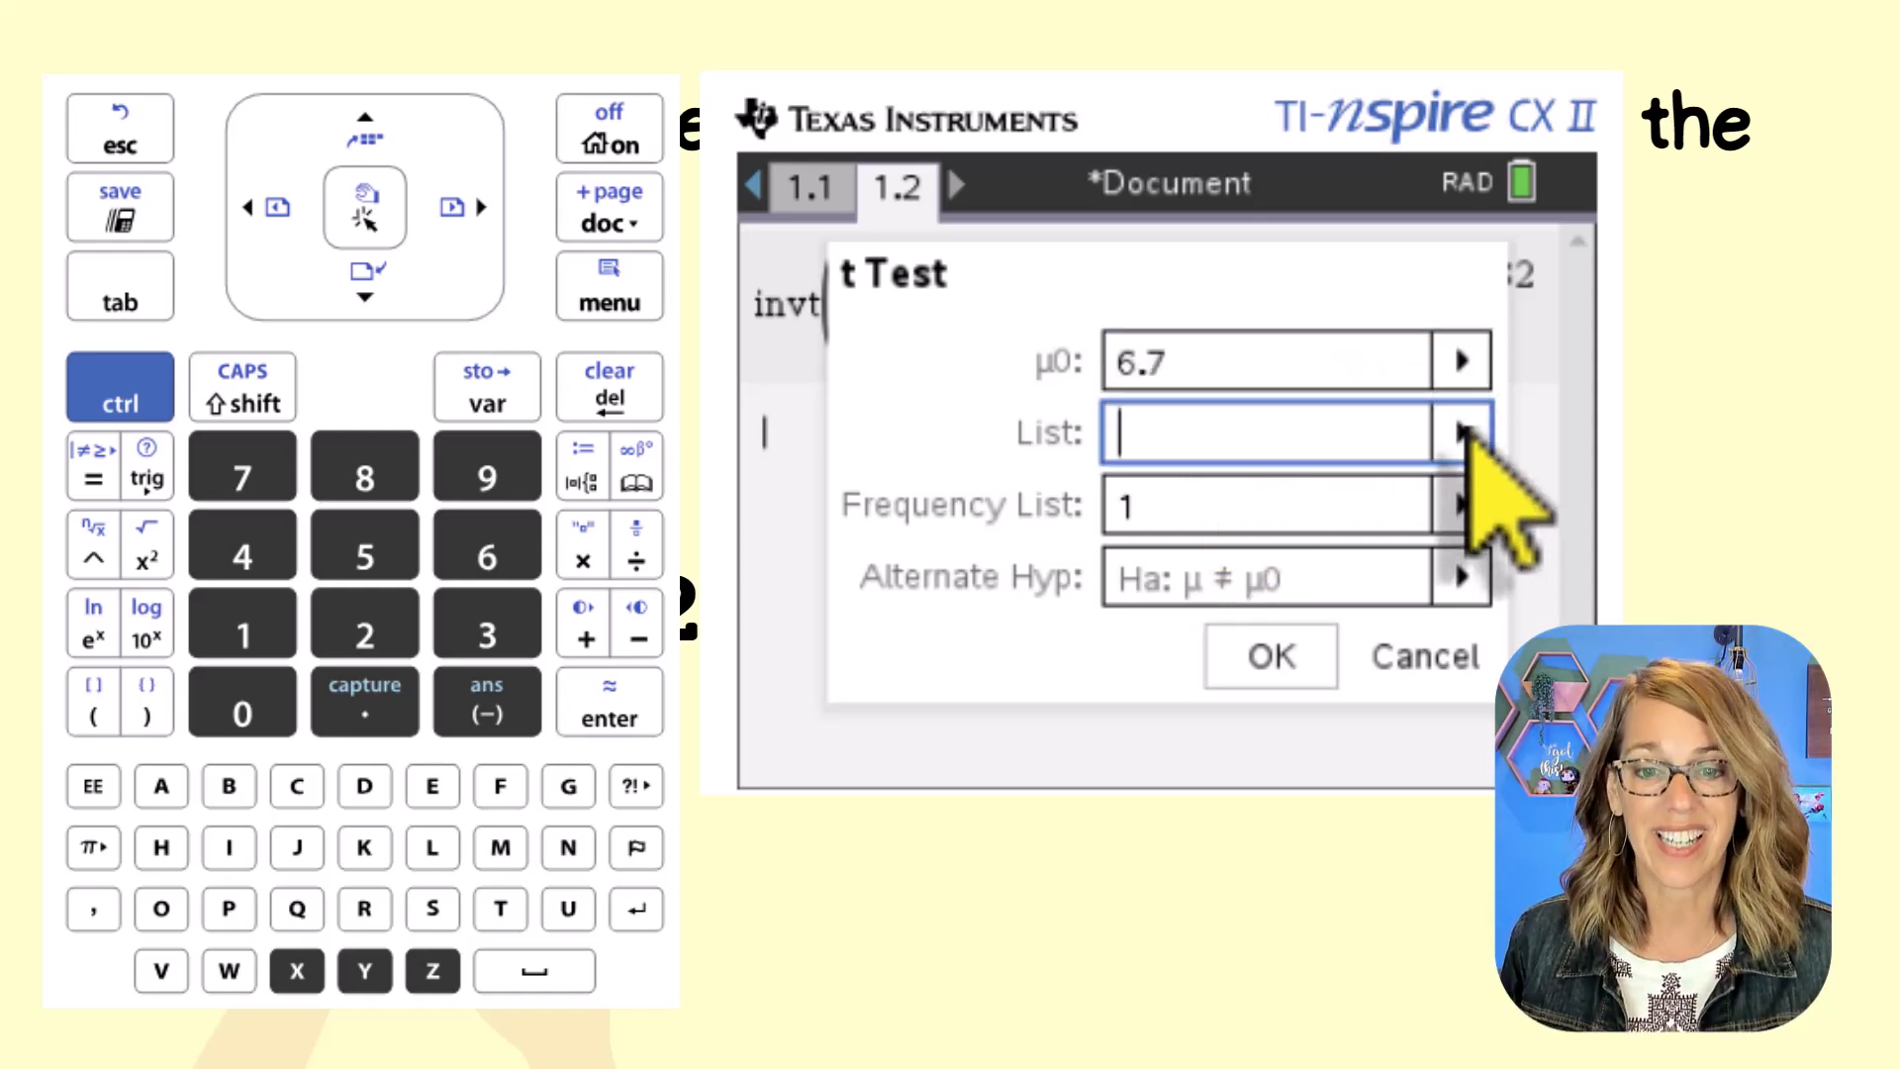
left_click(482, 193)
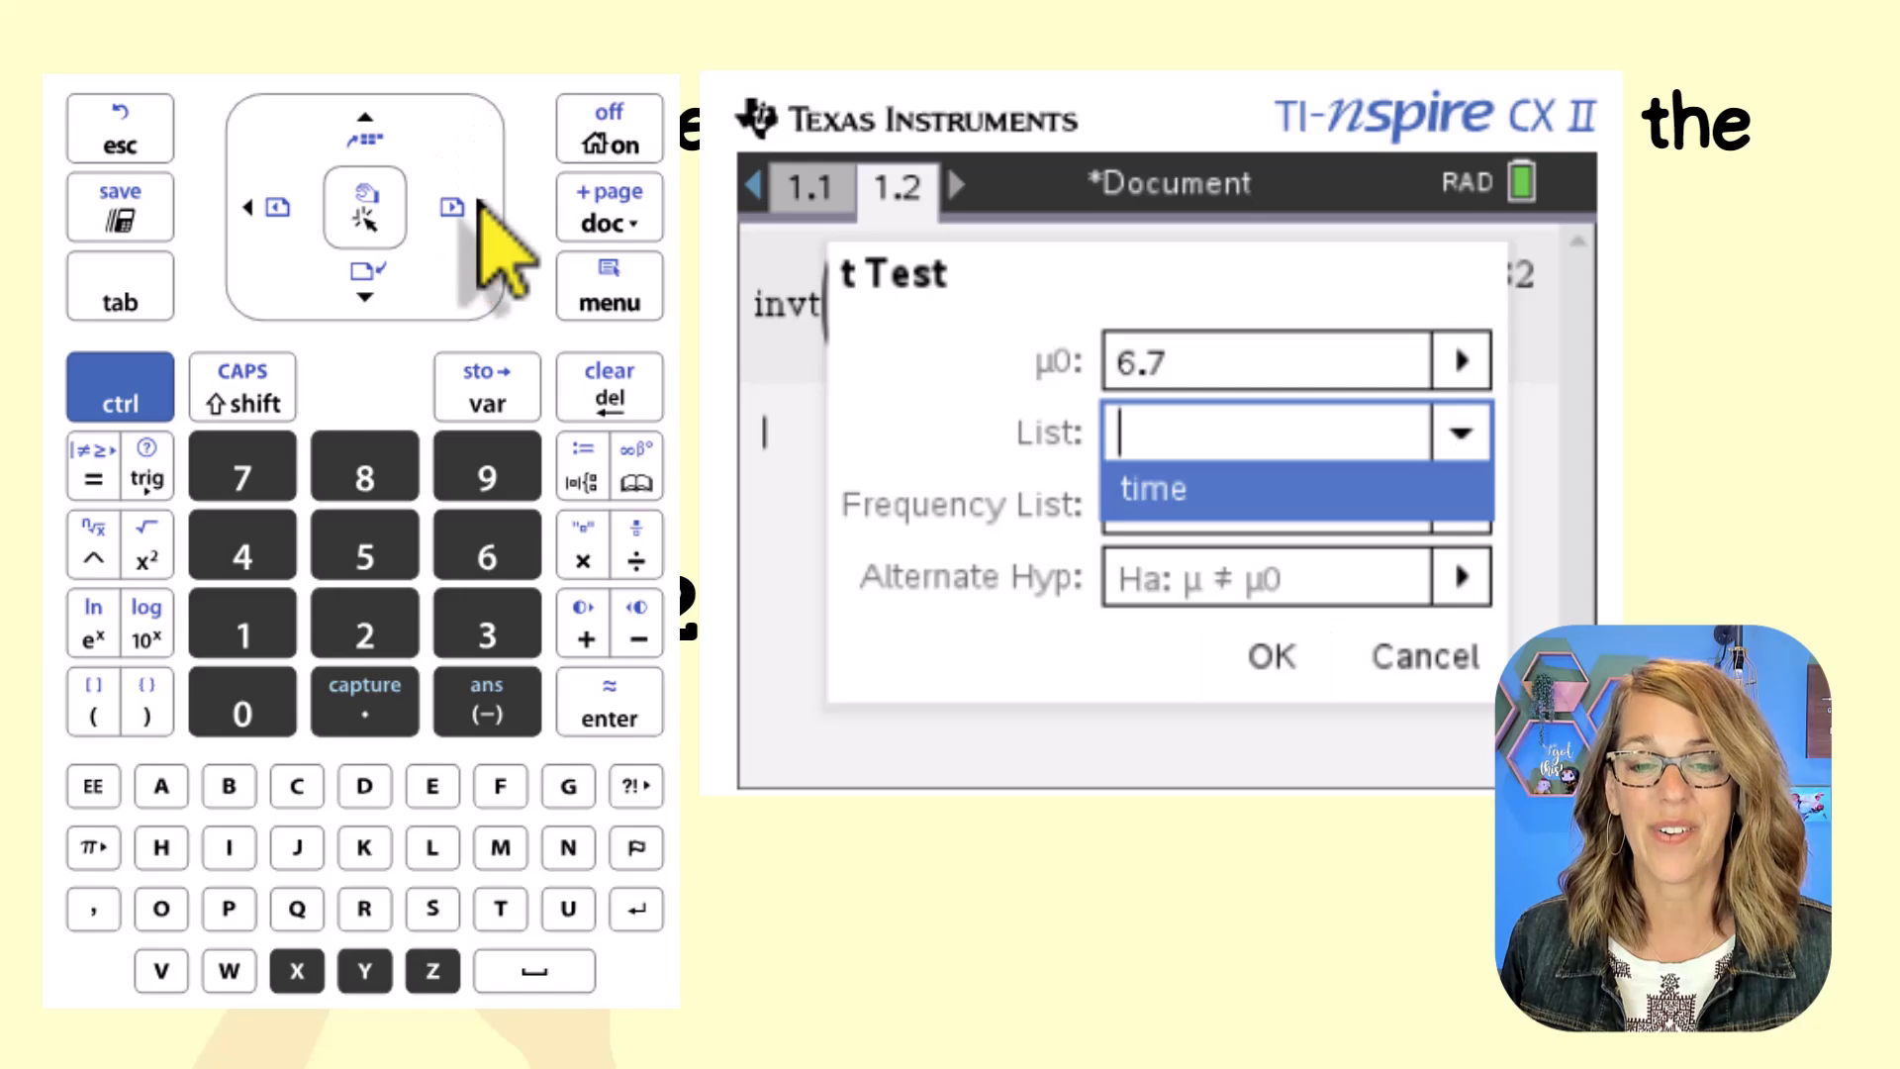
left_click(604, 698)
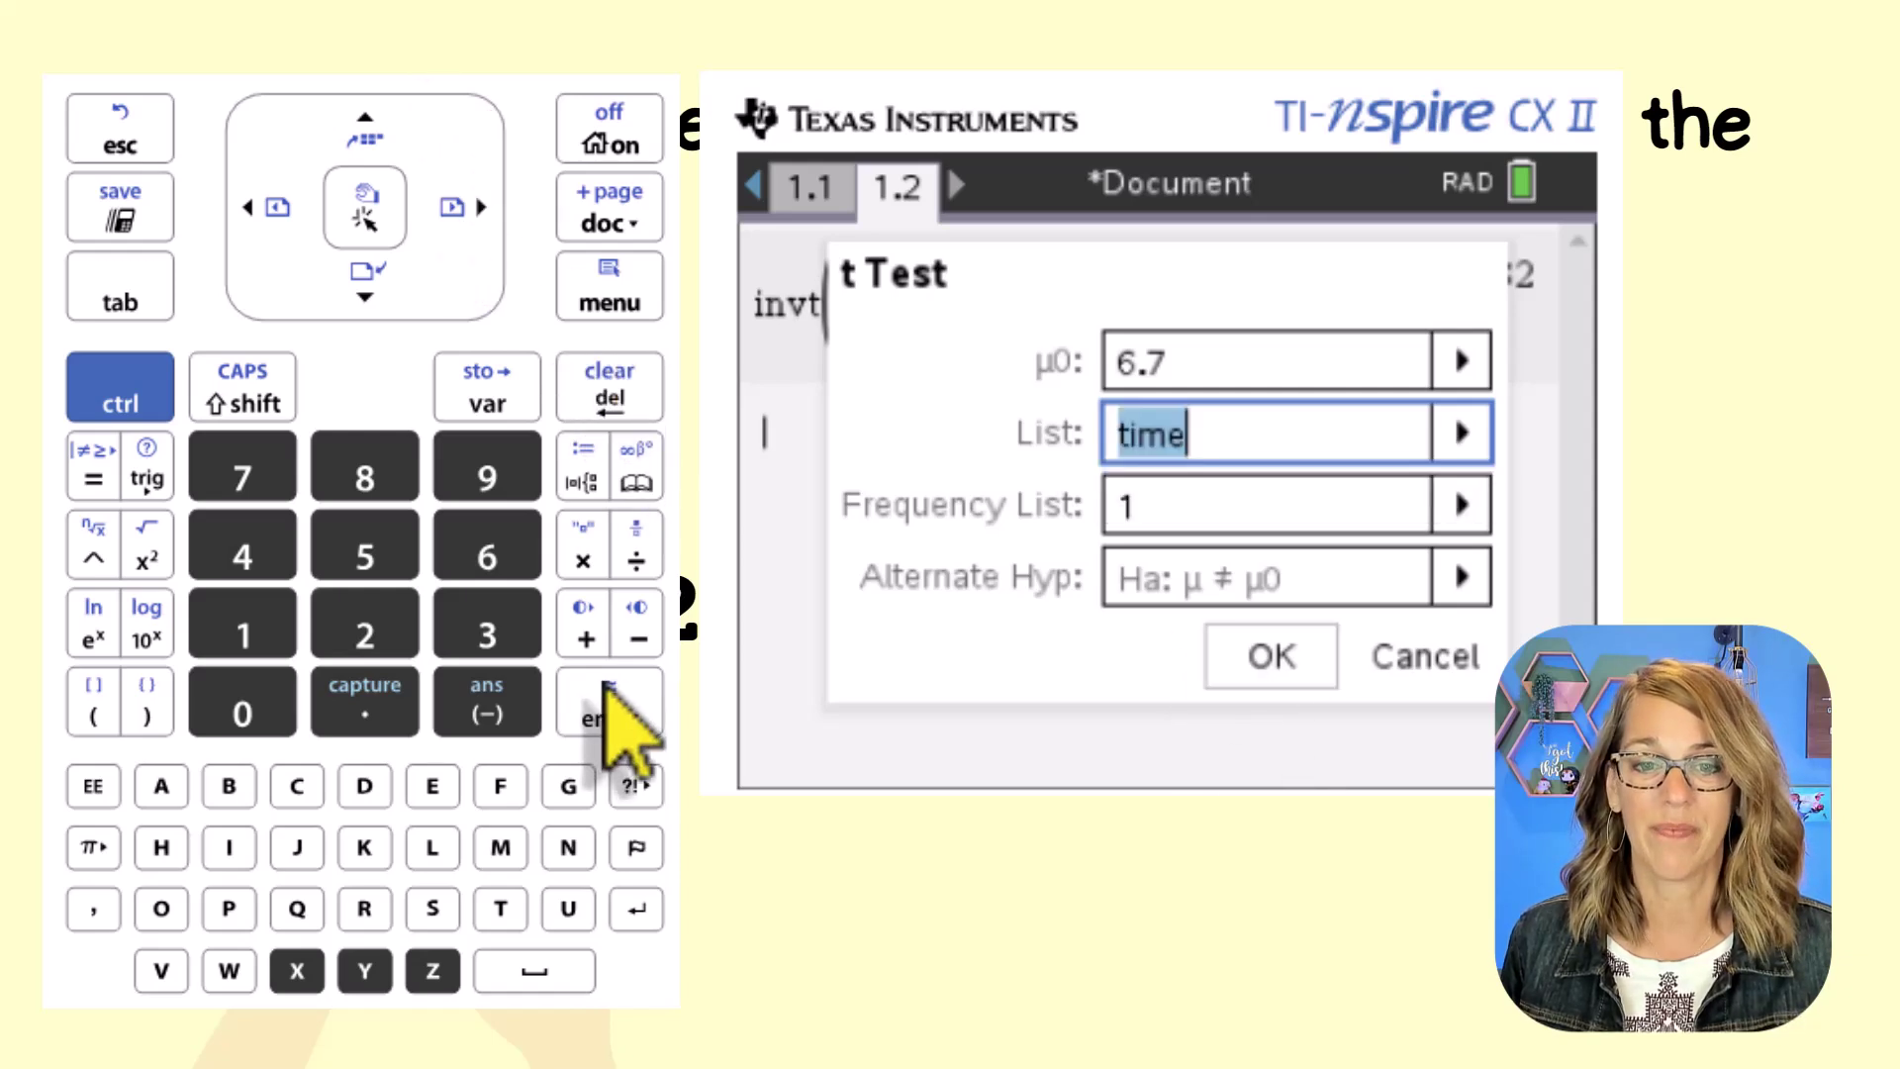
Keep frequency 1 and Ha: μ ≠ μ0, then run: t = -1.47911, p = 0.157401.
left_click(365, 297)
left_click(365, 297)
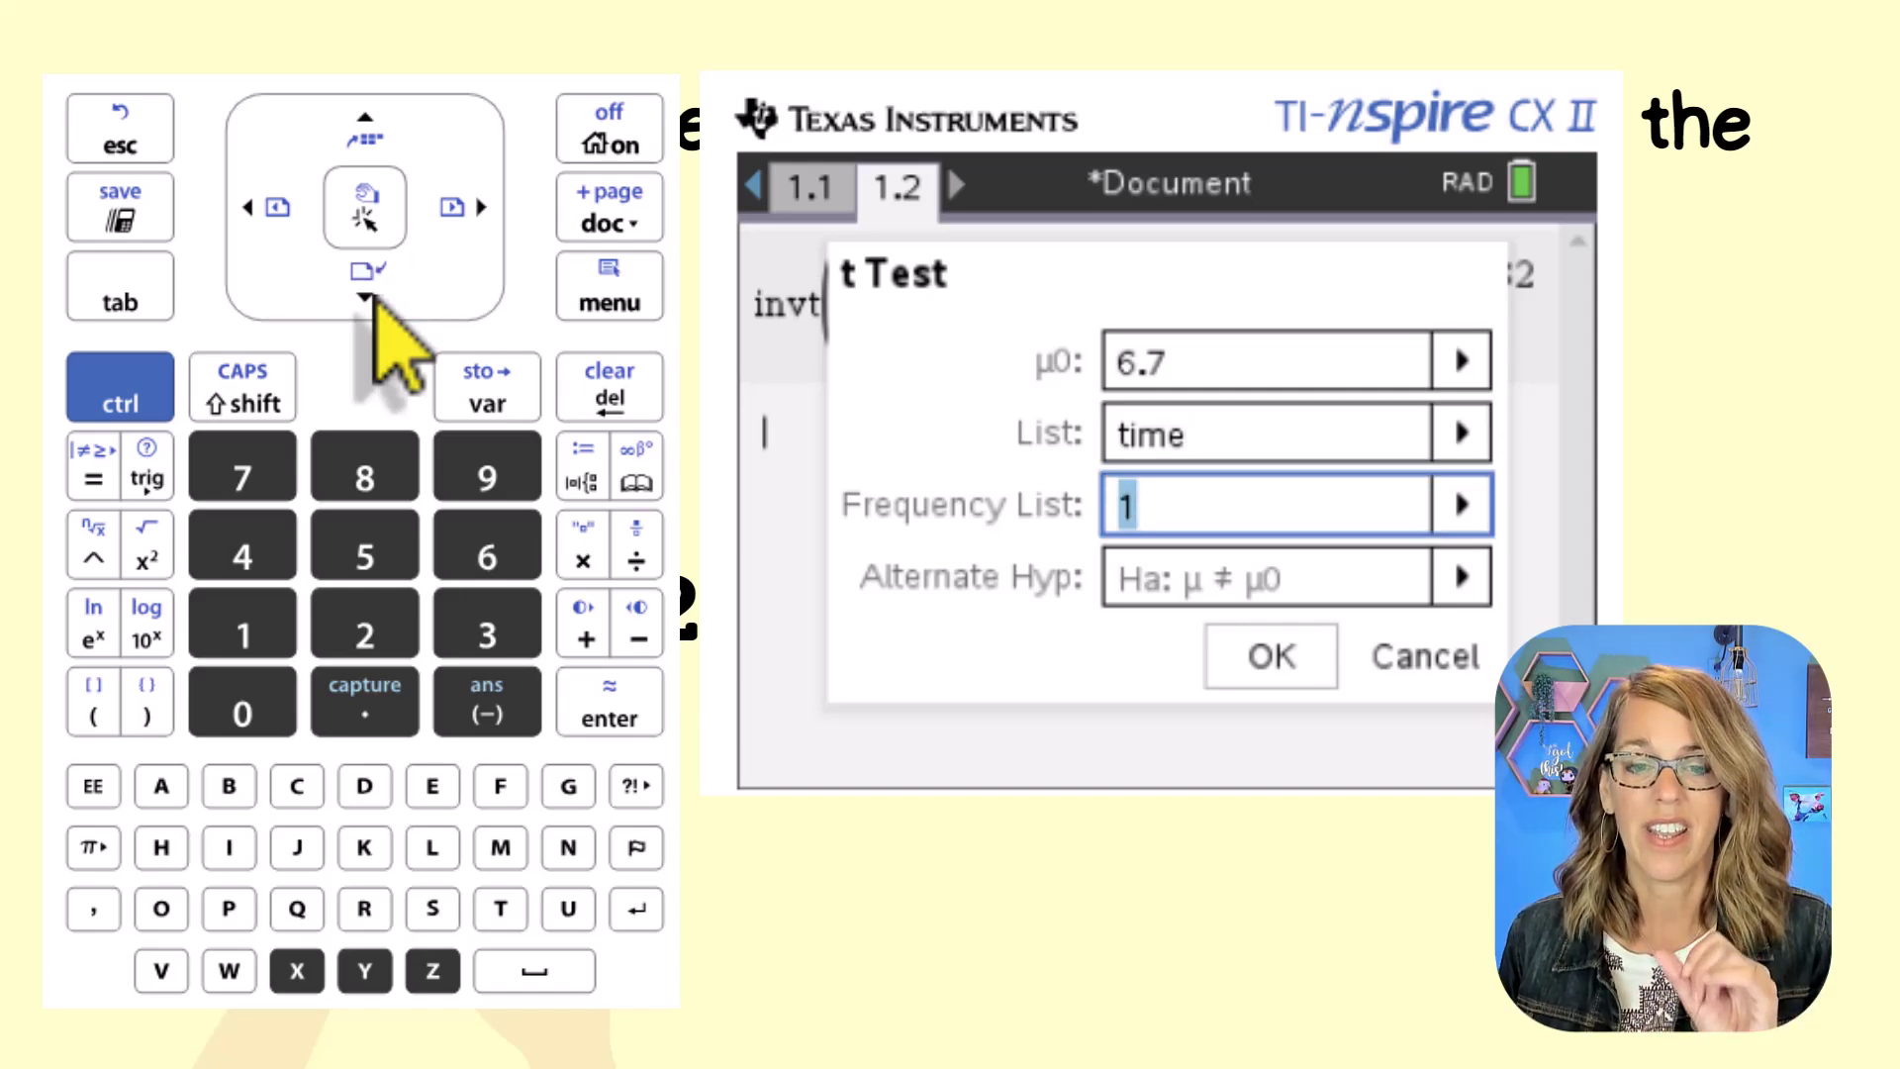
left_click(382, 299)
left_click(385, 300)
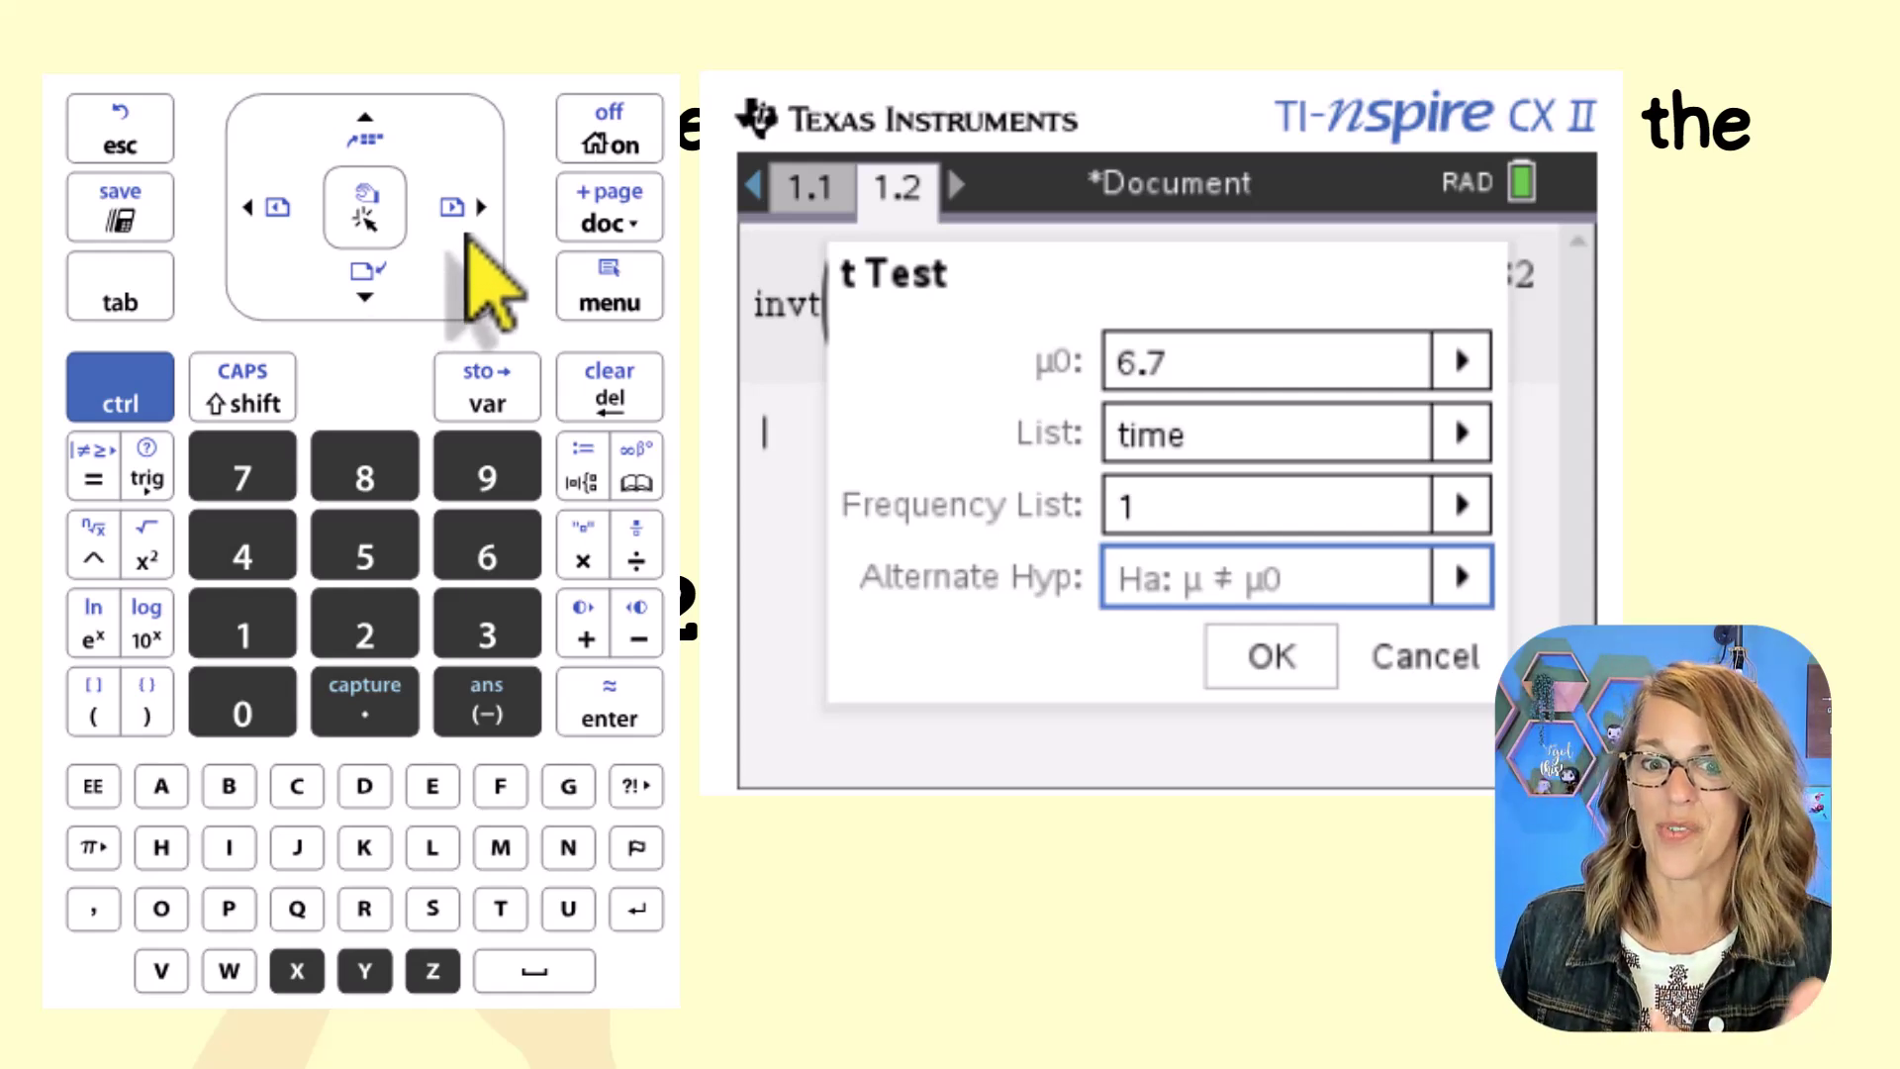
left_click(487, 207)
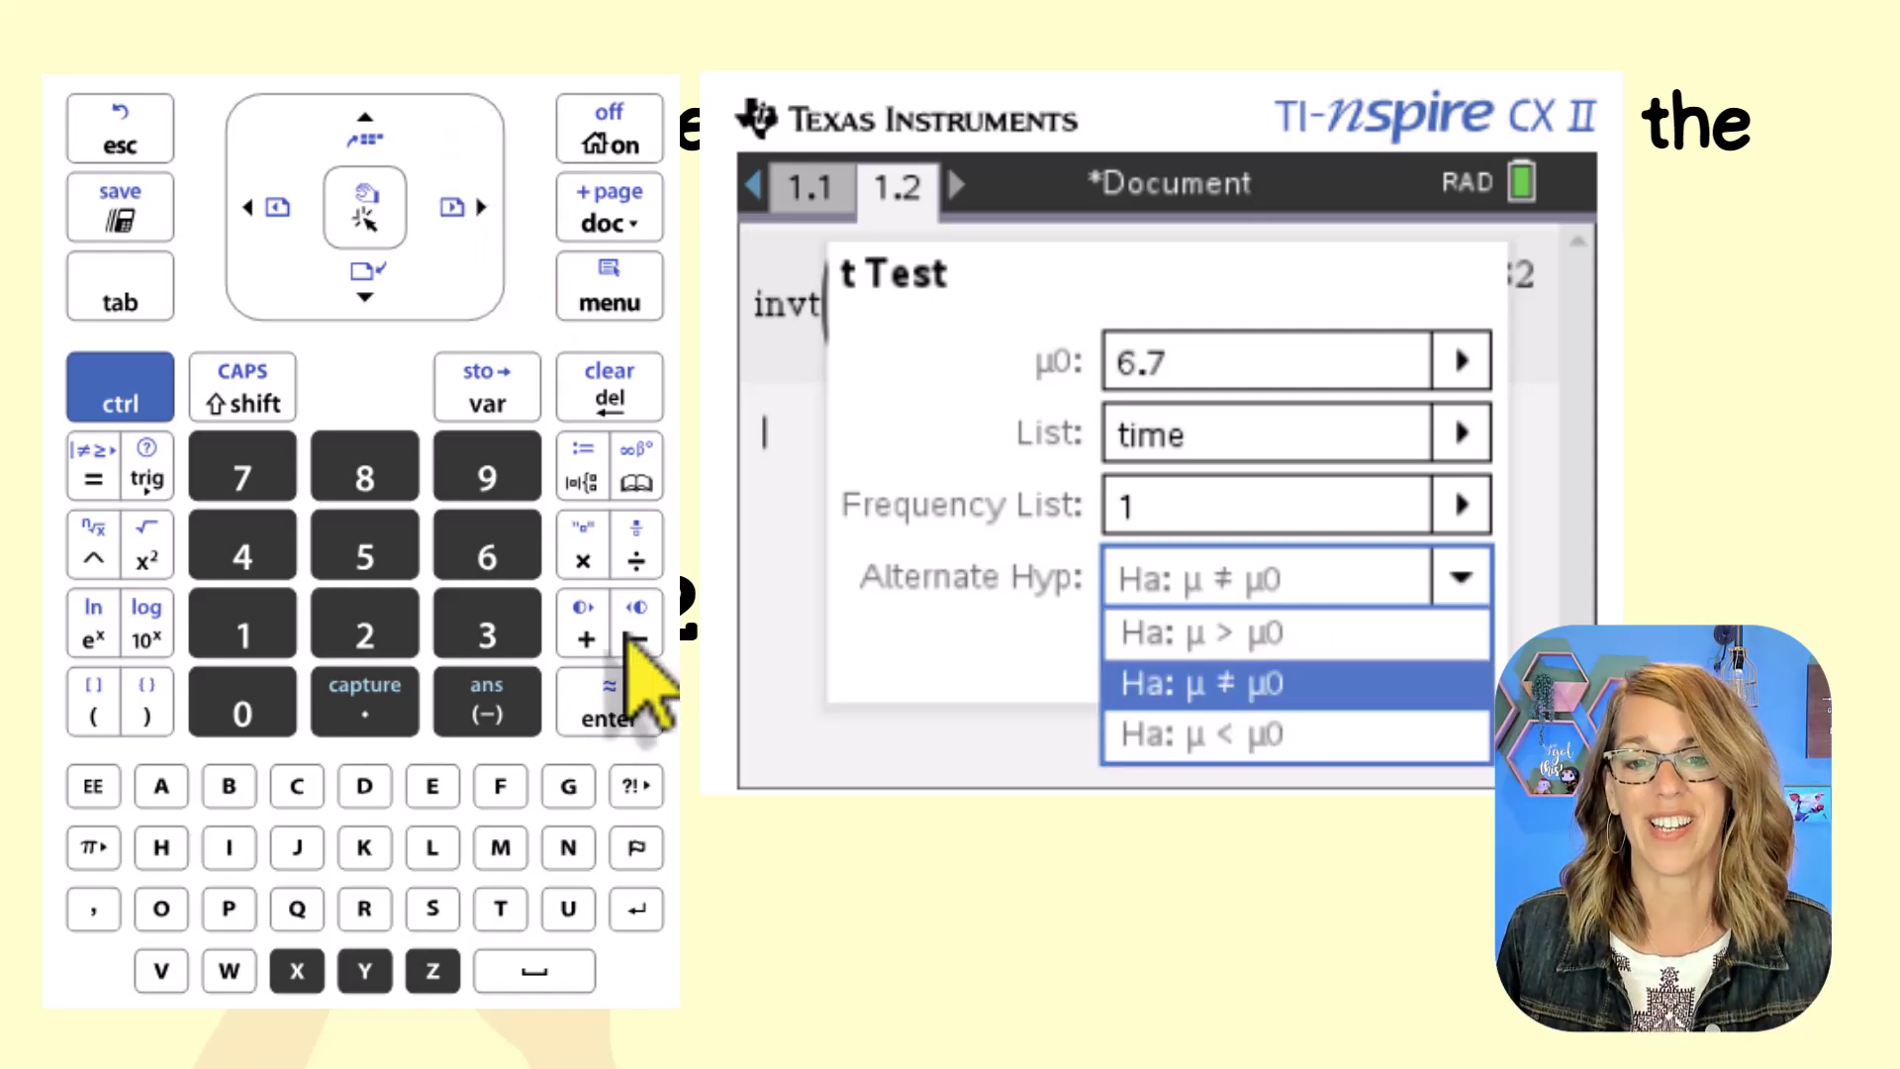
left_click(617, 721)
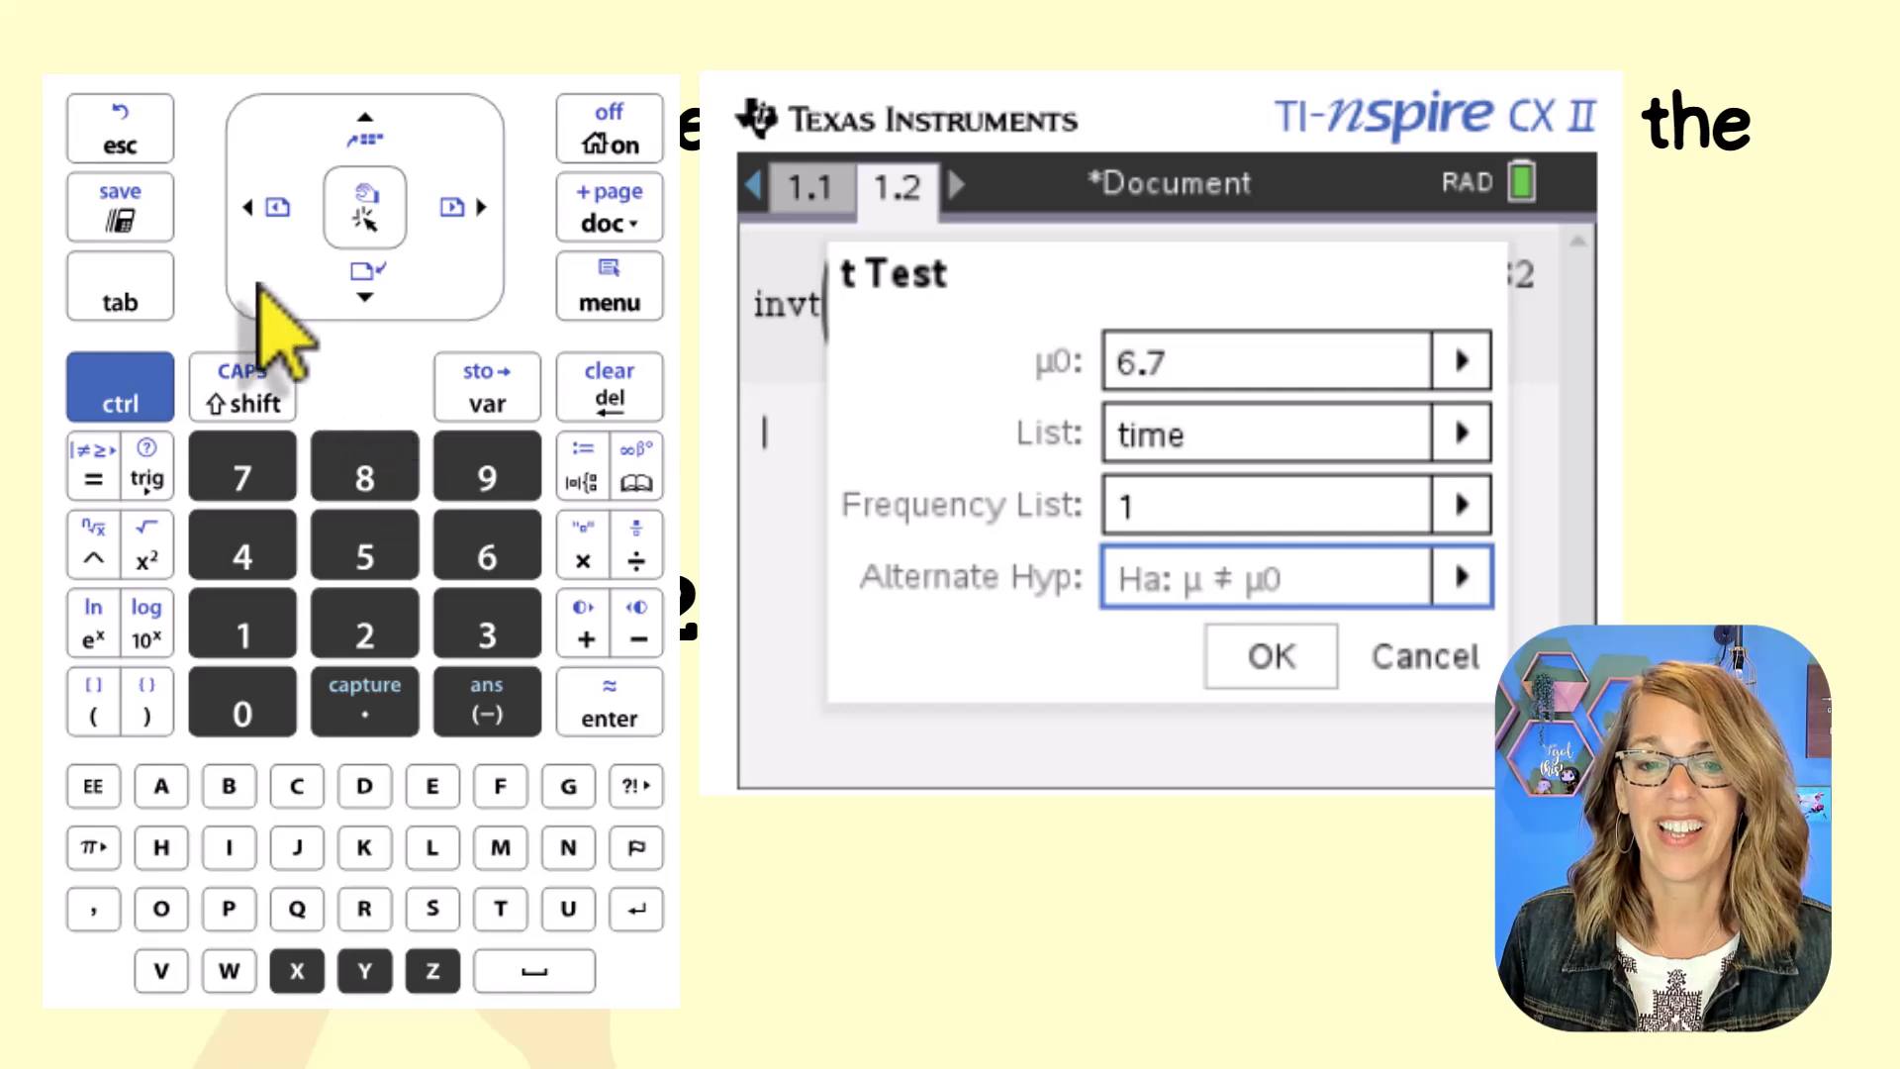
left_click(367, 296)
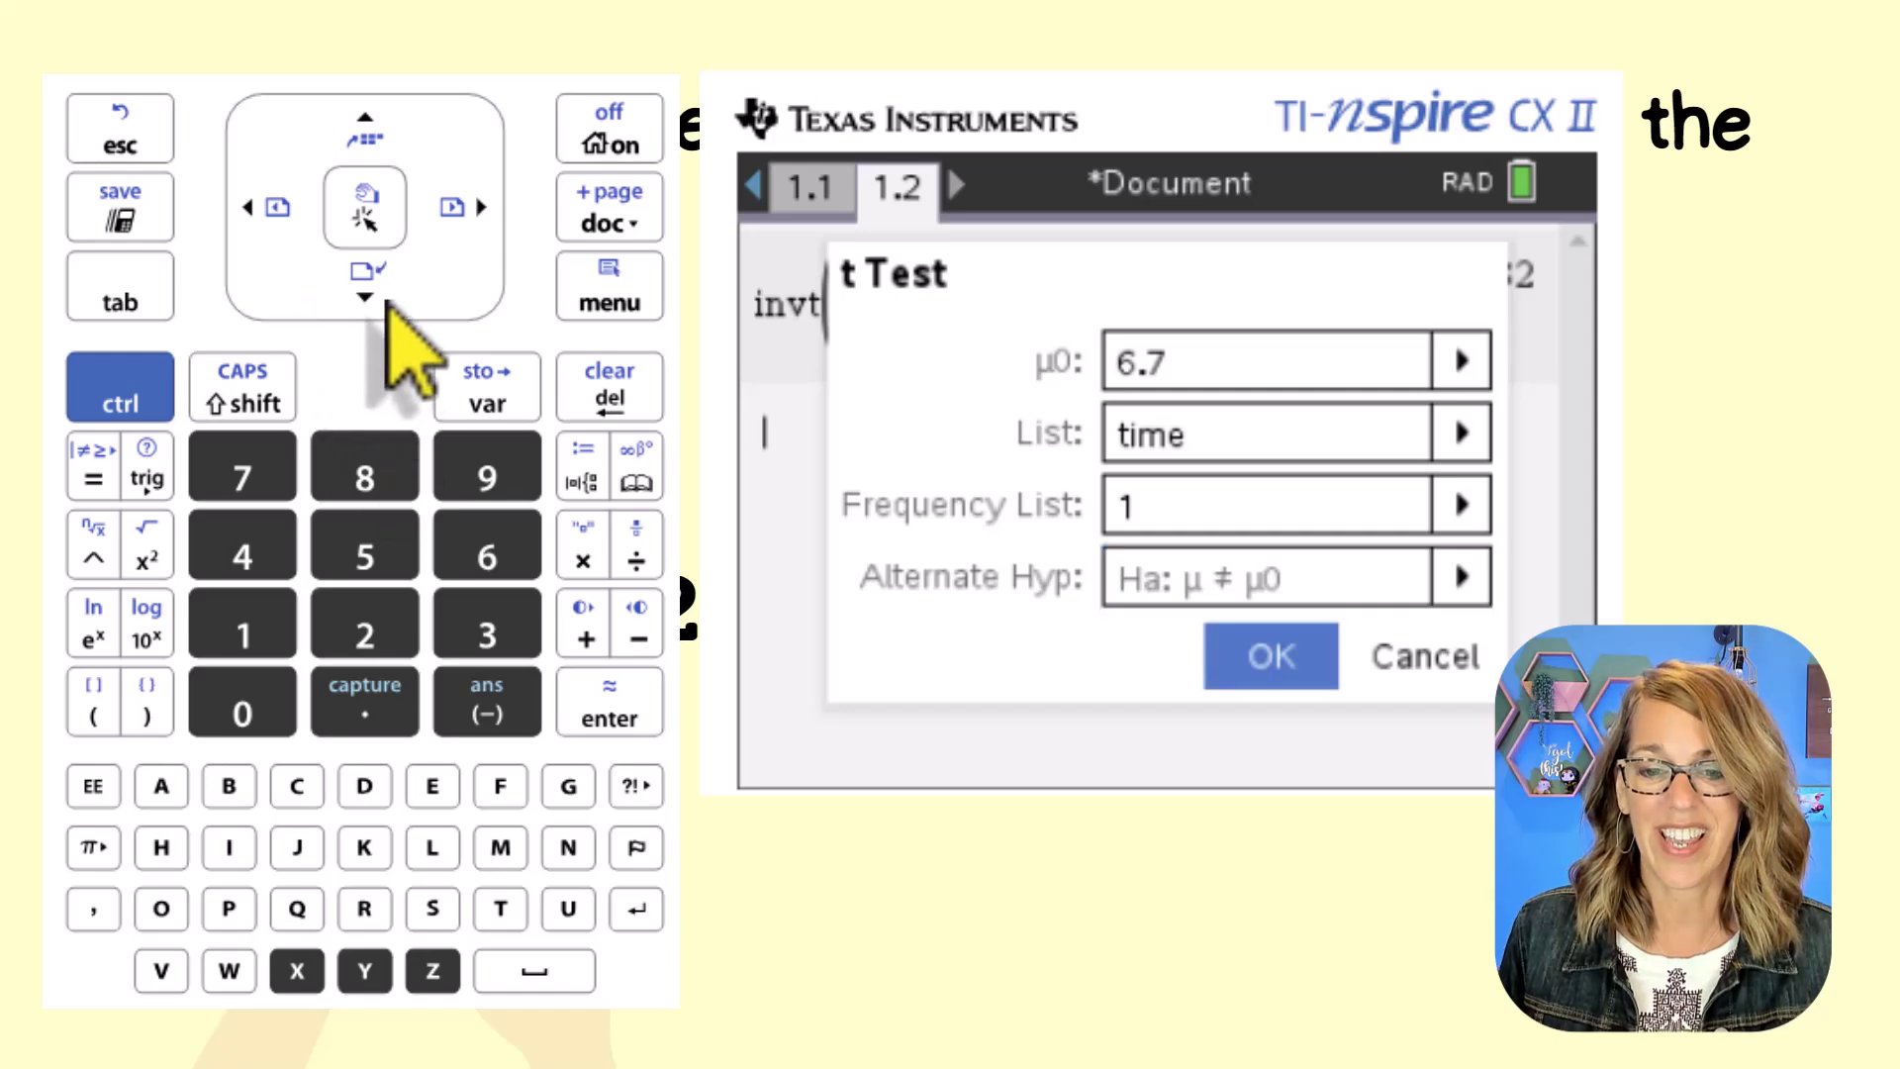
left_click(628, 707)
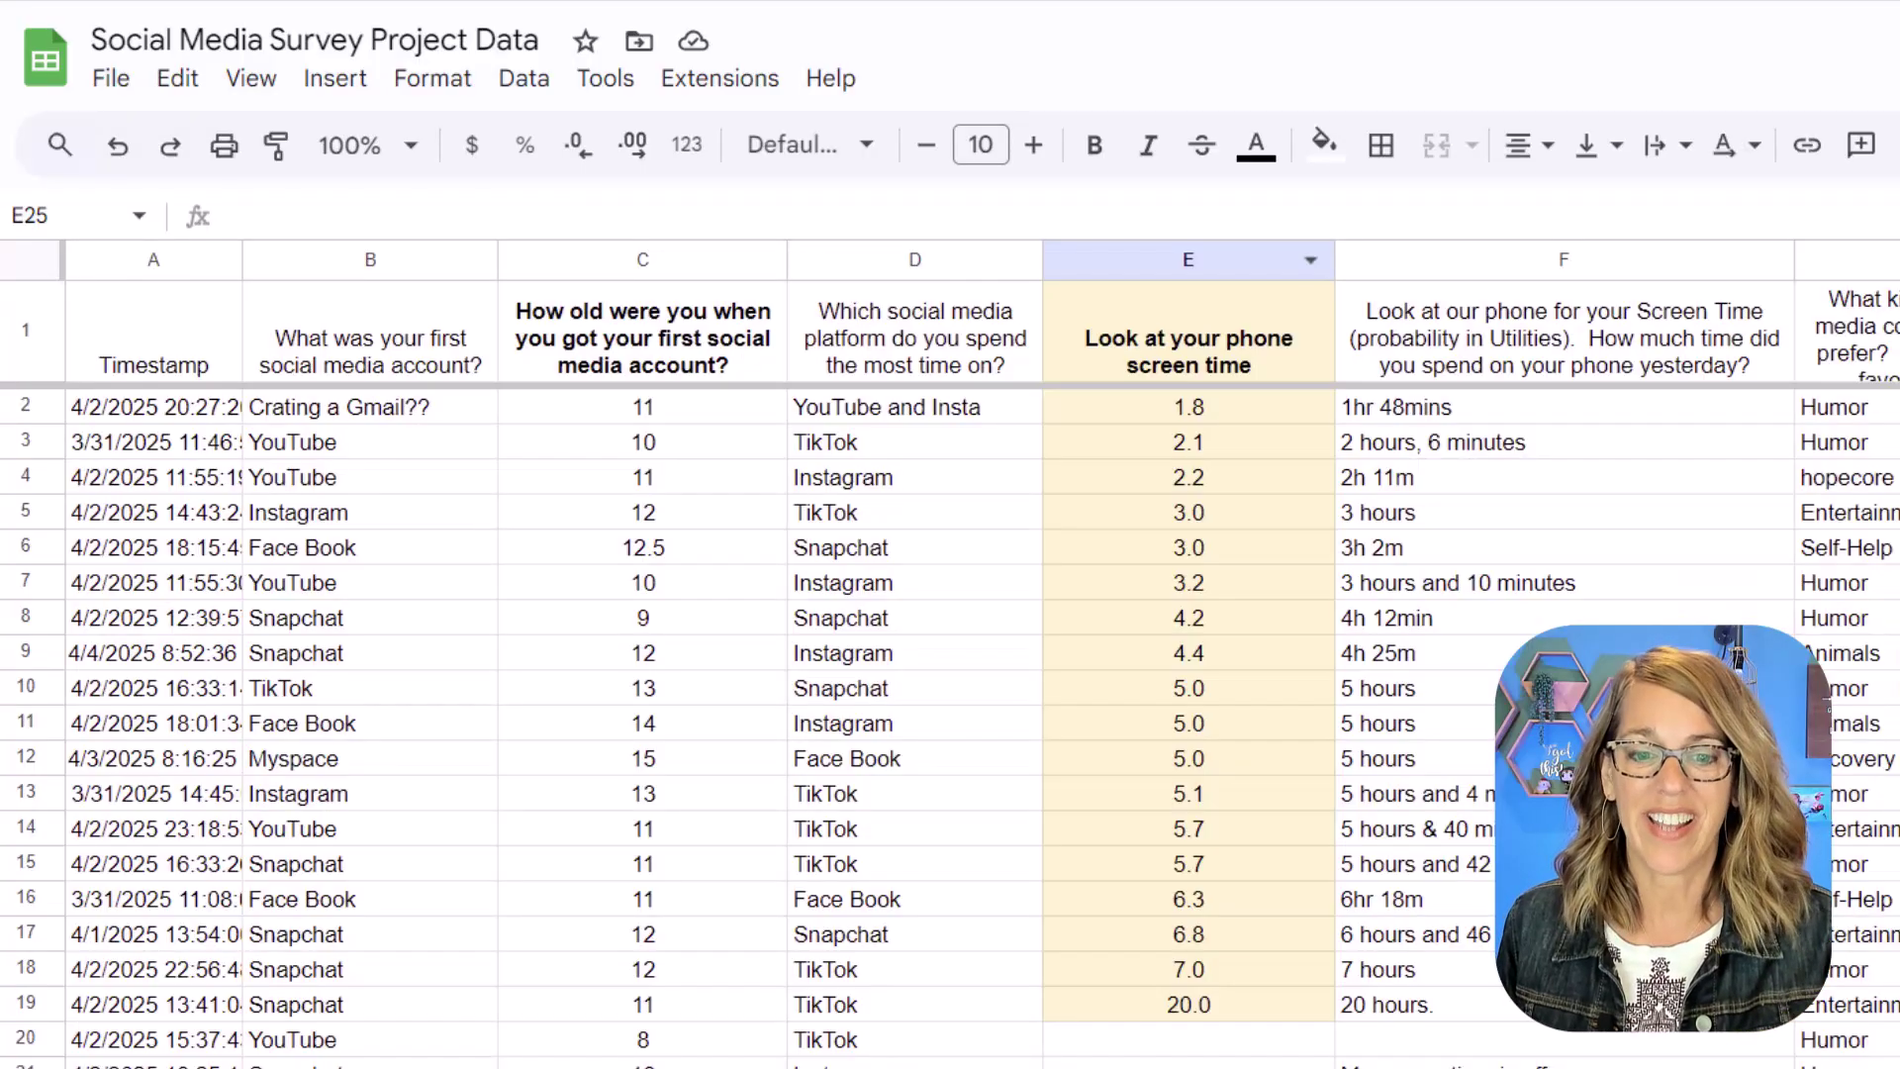
Scroll the survey sheet to view the screen time values, 3.2 to 20.0.
scroll(694, 693, "down", 5)
scroll(692, 693, "up", 2)
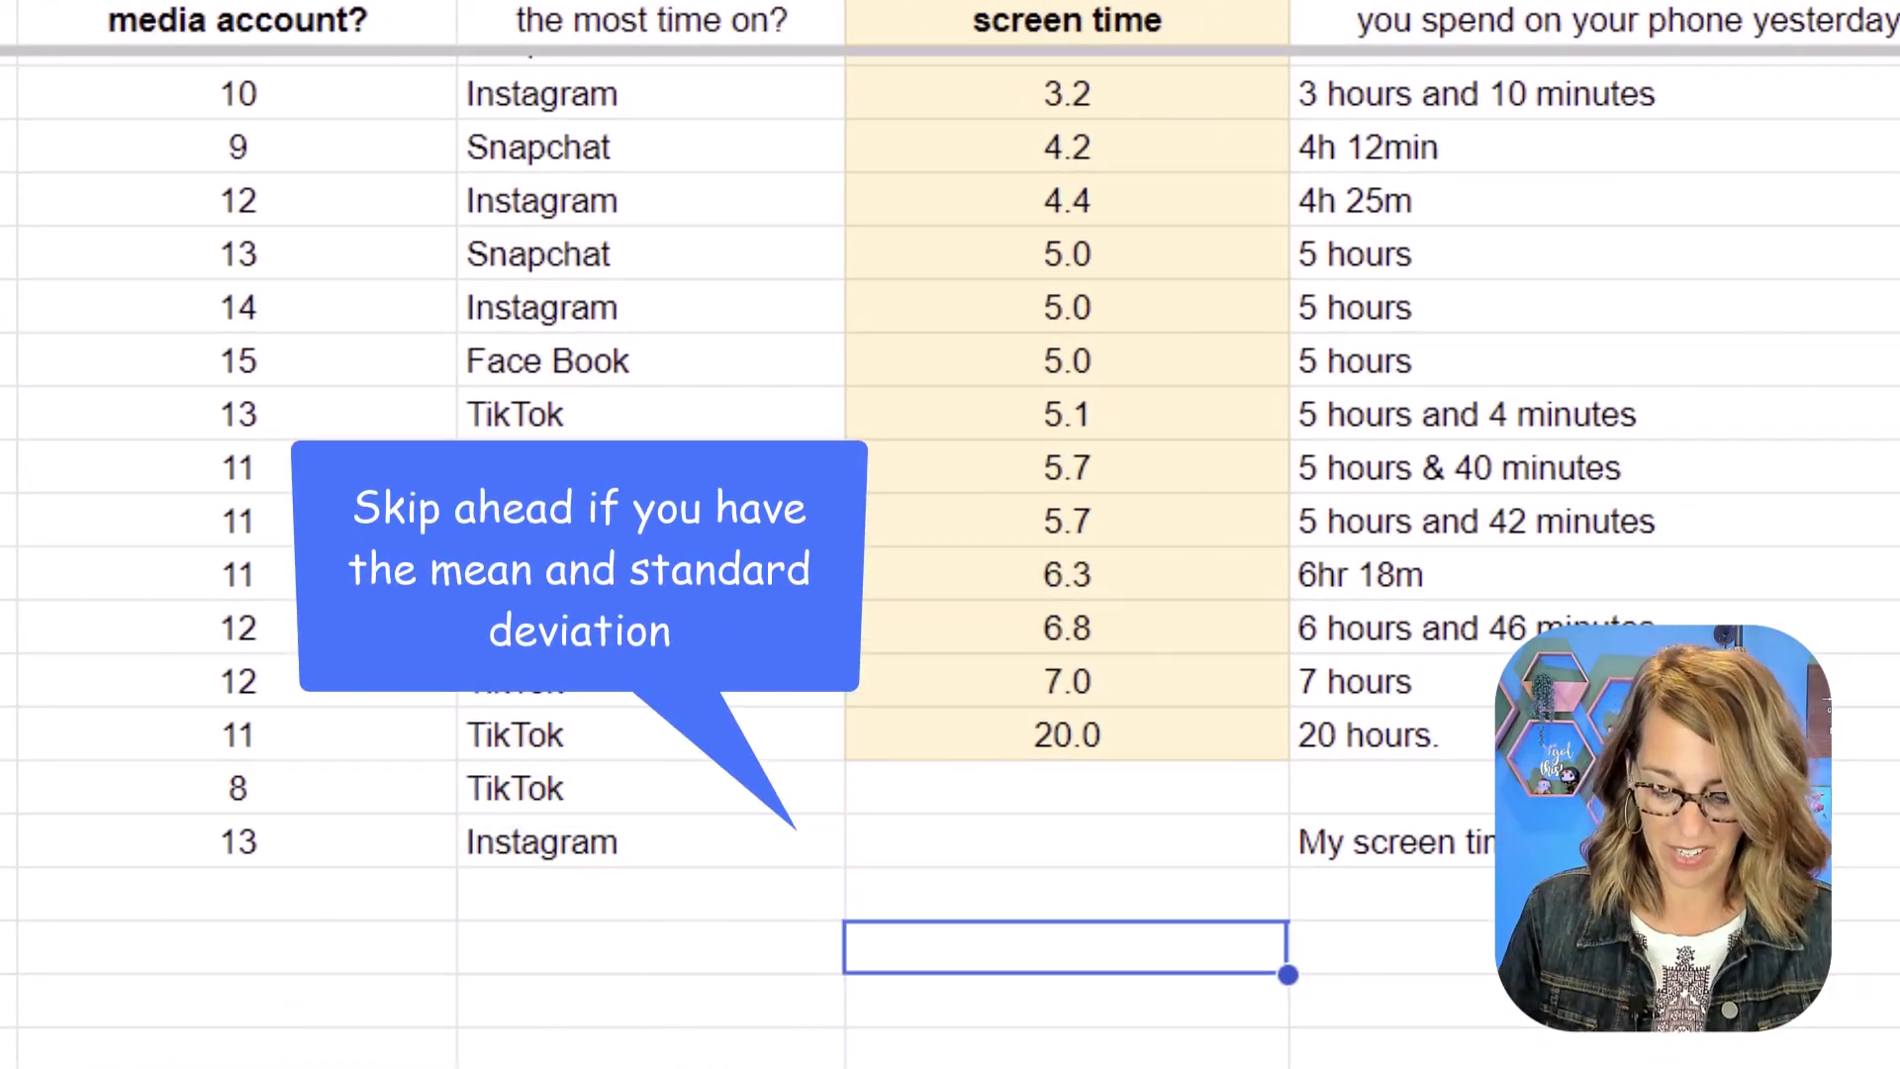
Compute the average of E2:E21, giving a mean screen time of 5.3.
type("=")
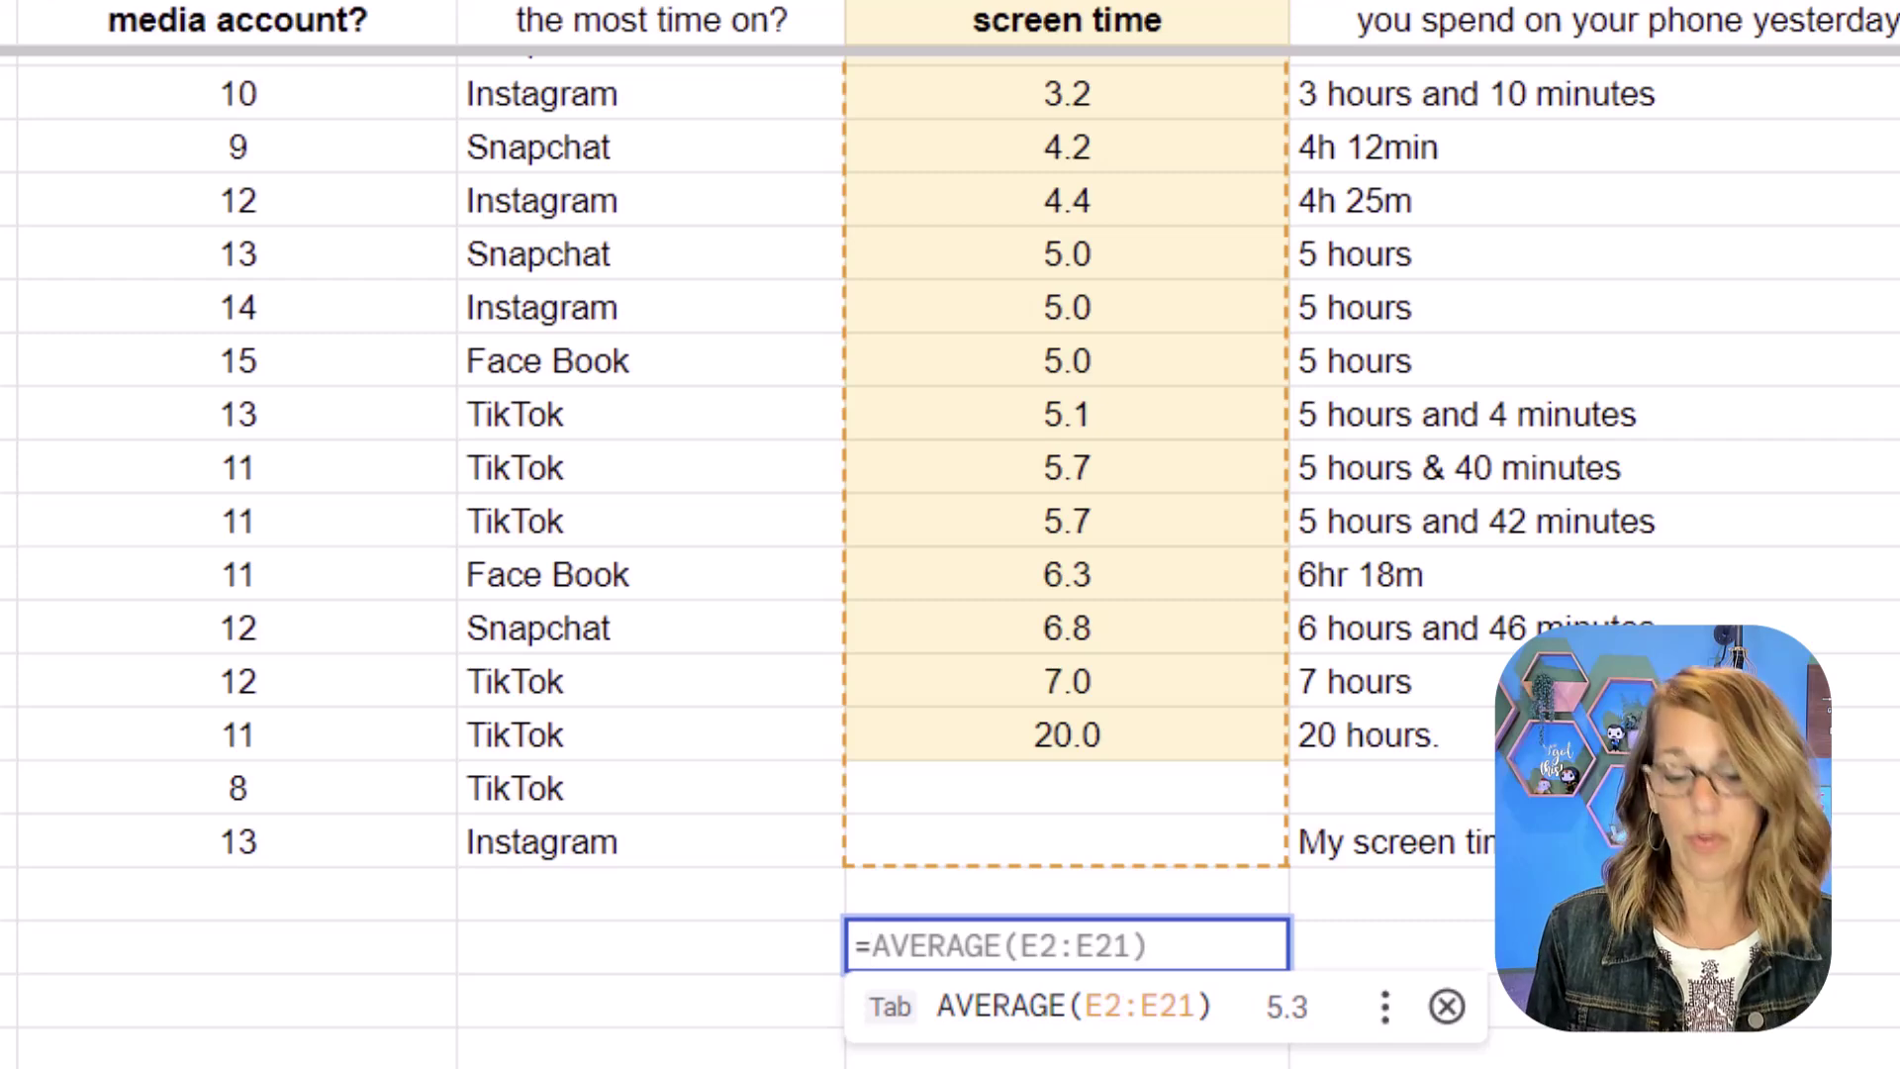
type("avera")
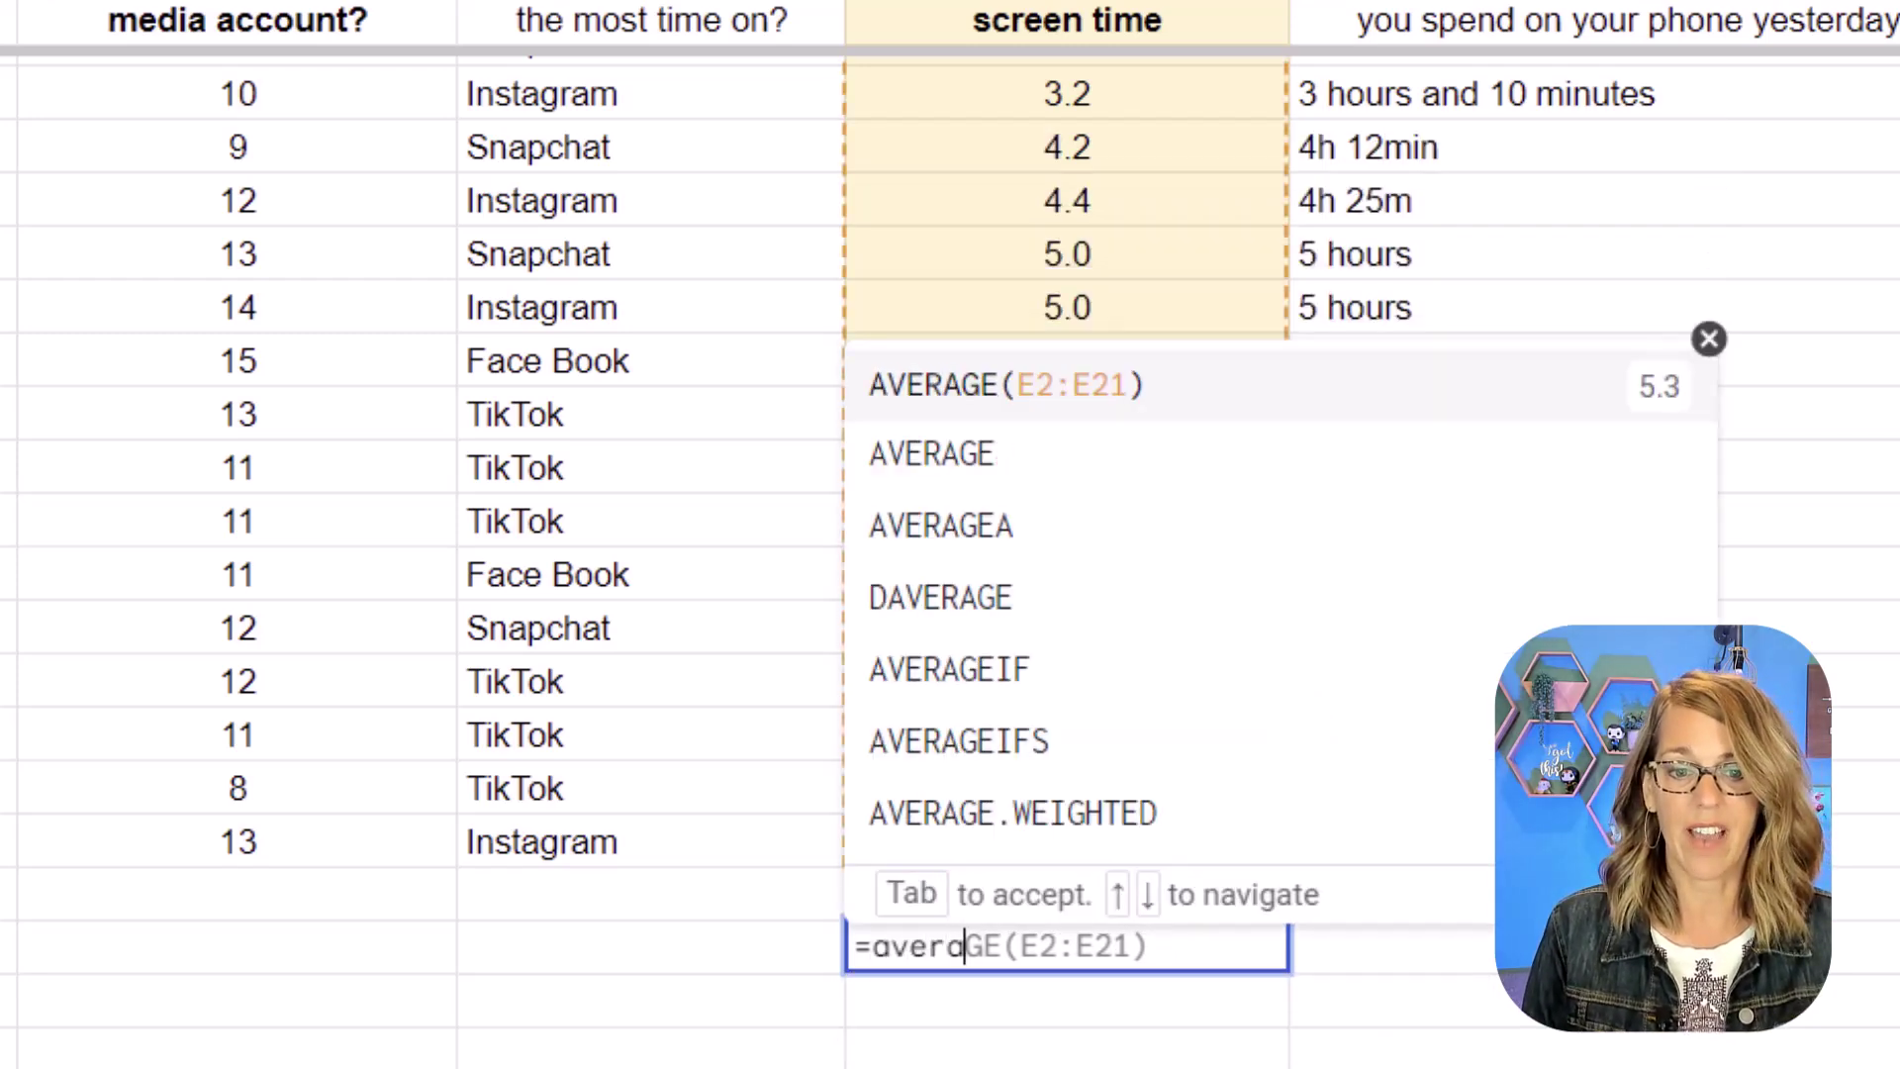
type("ge(")
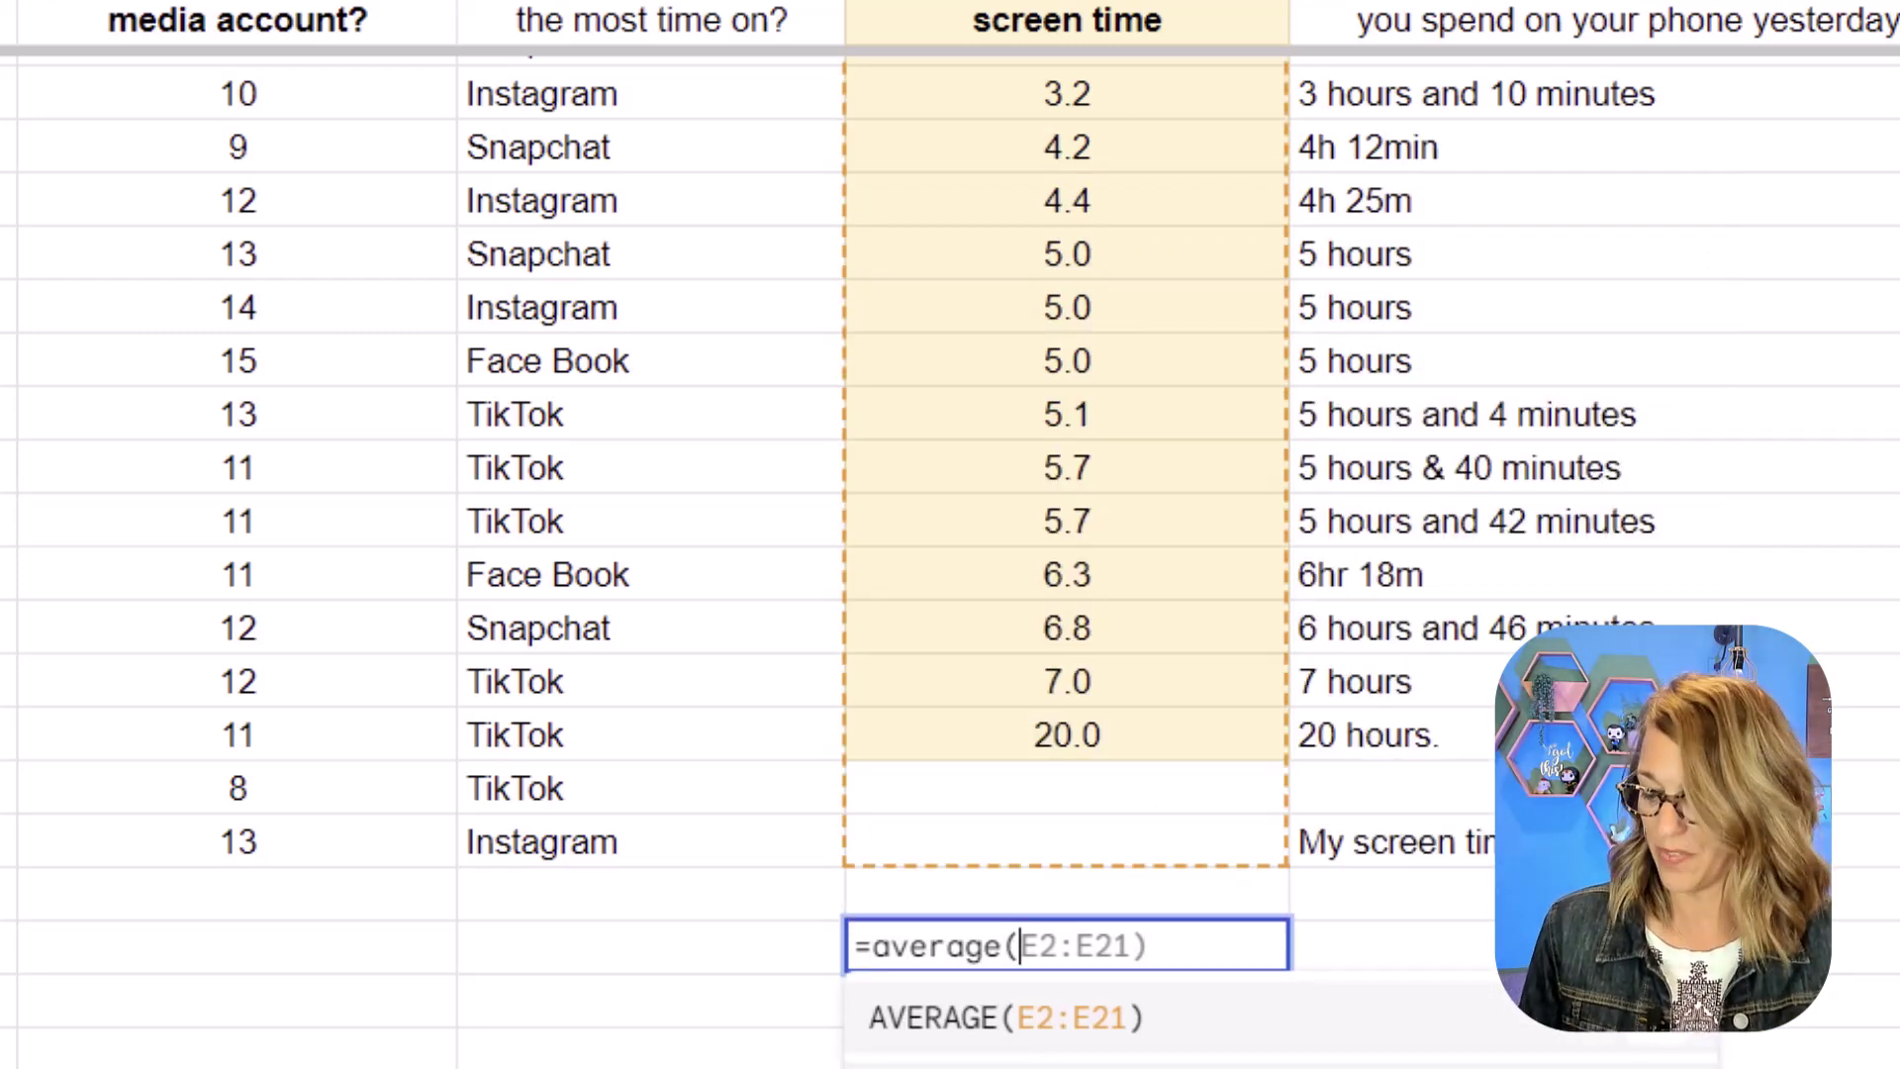
scroll(950, 475, "up", 2)
scroll(950, 476, "down", 5)
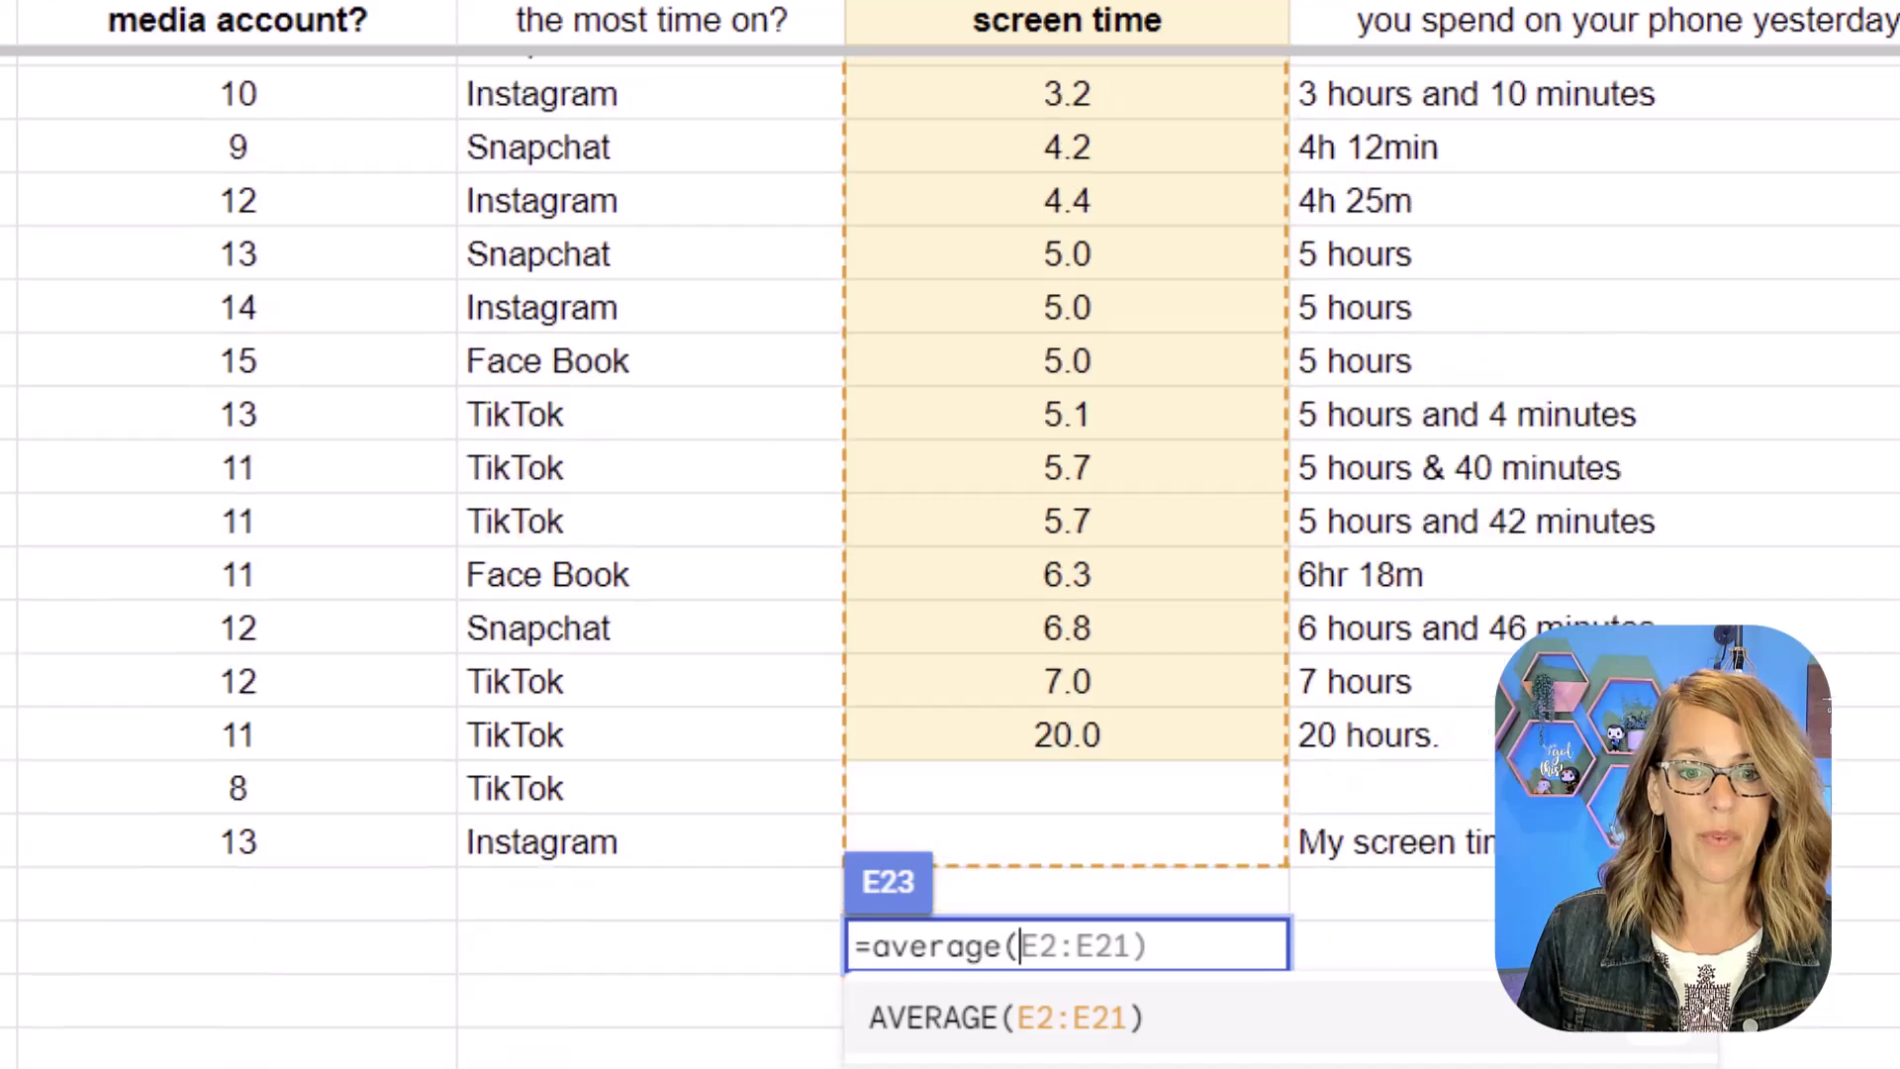
key("Tab")
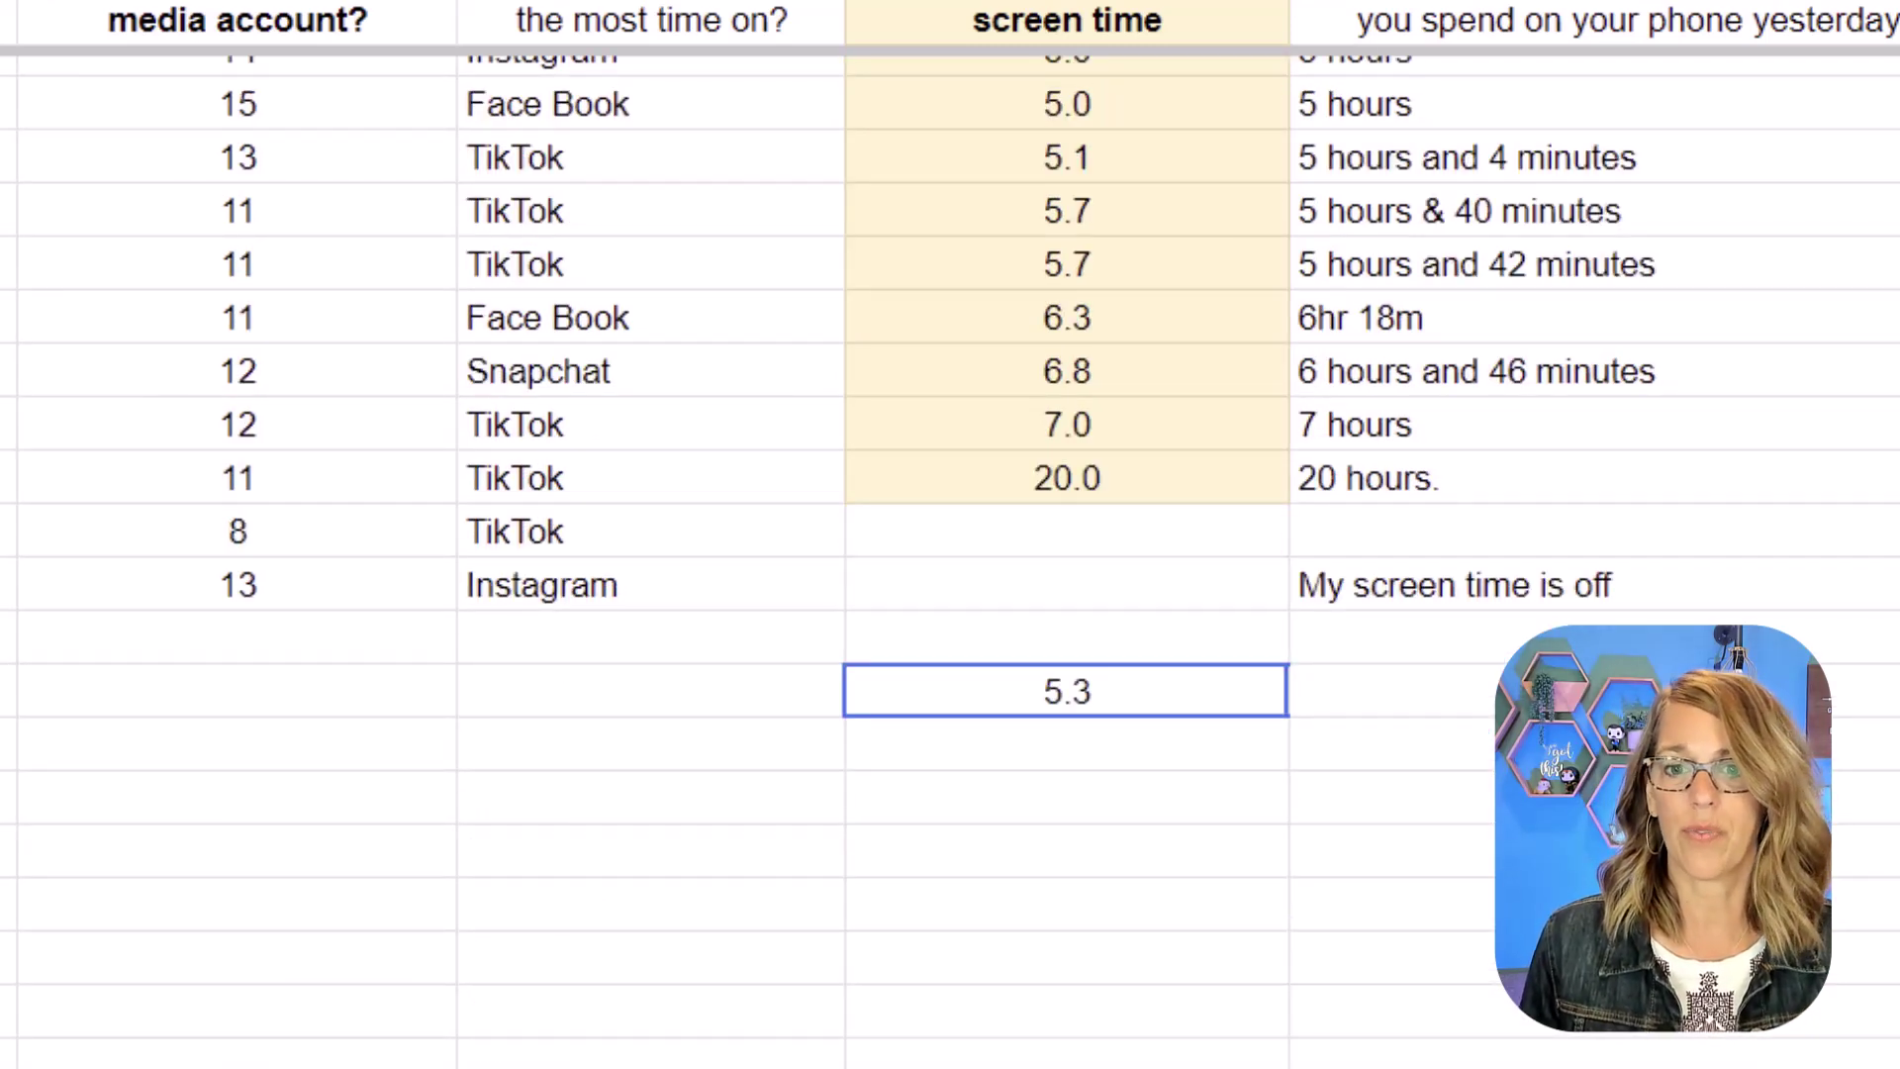
Compute =STDEV(E2:E21) in the cell below the mean, giving 3.9994.
left_click(1065, 744)
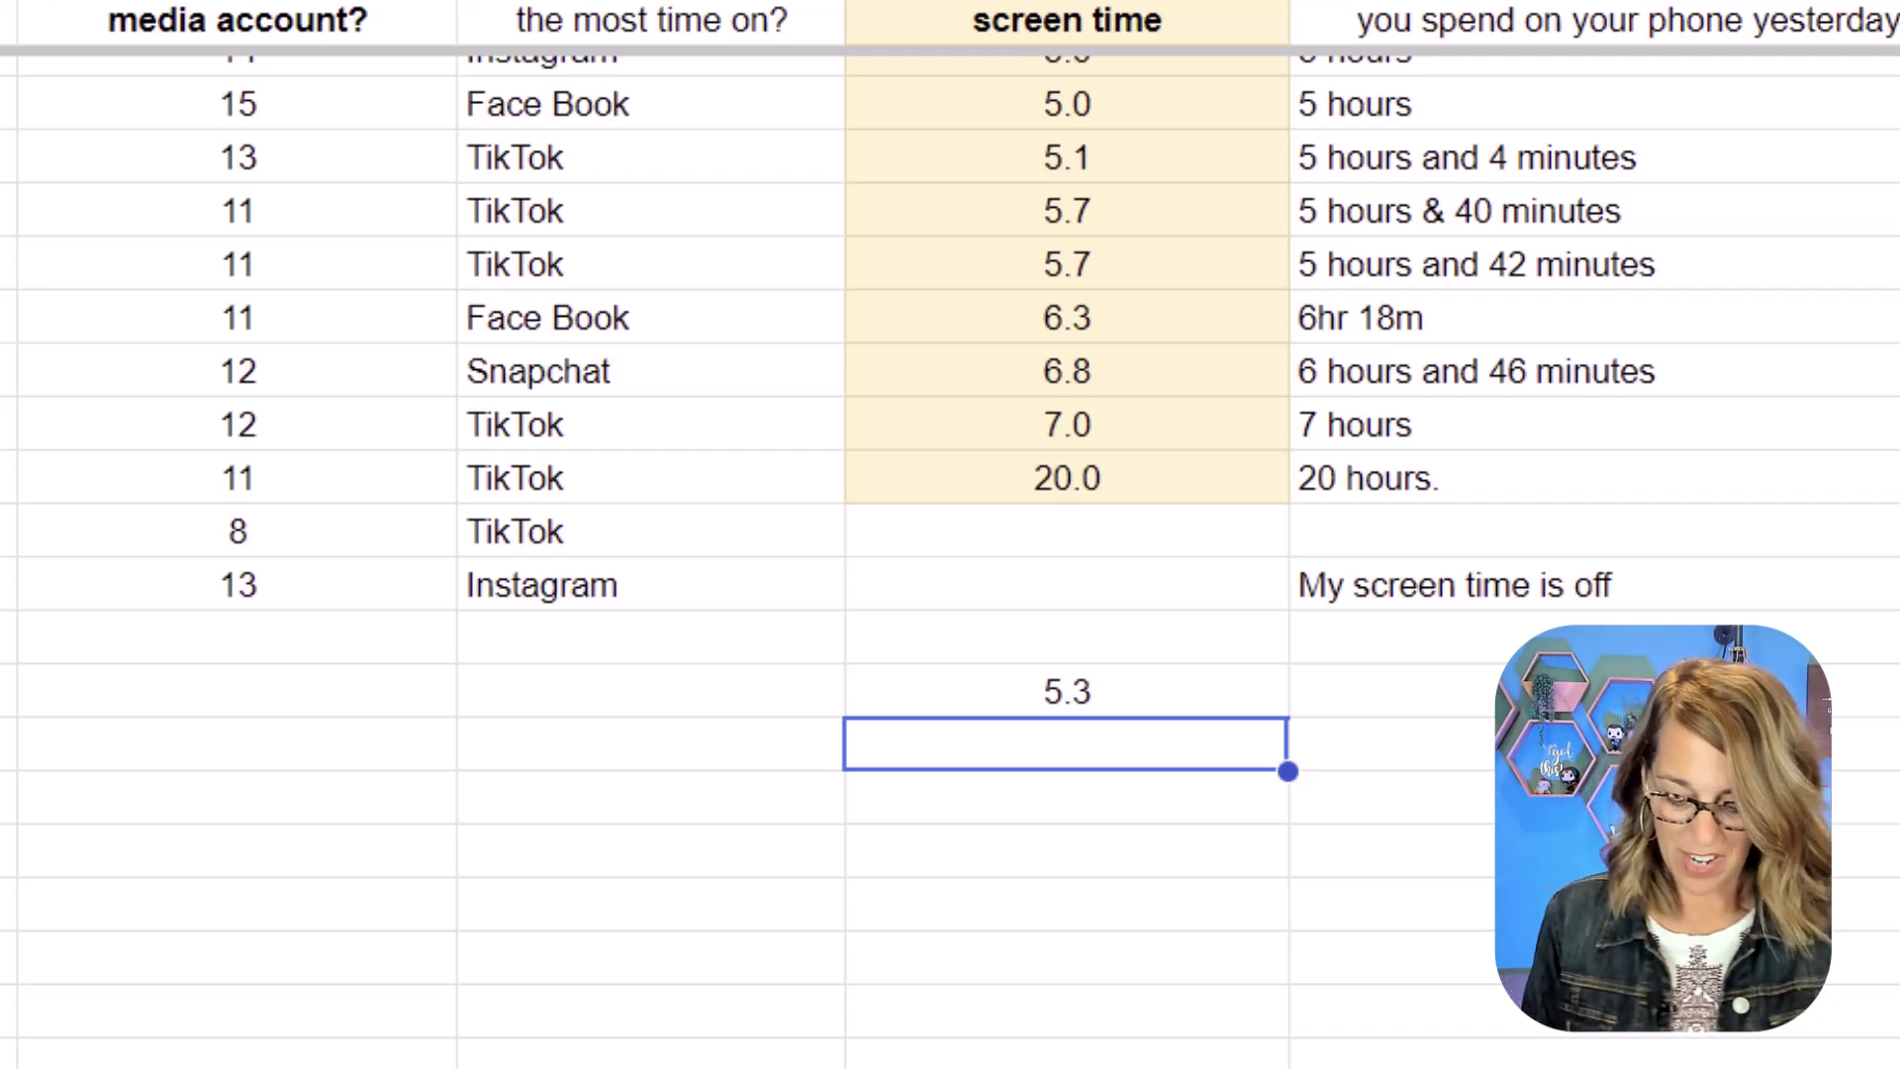
type("=st")
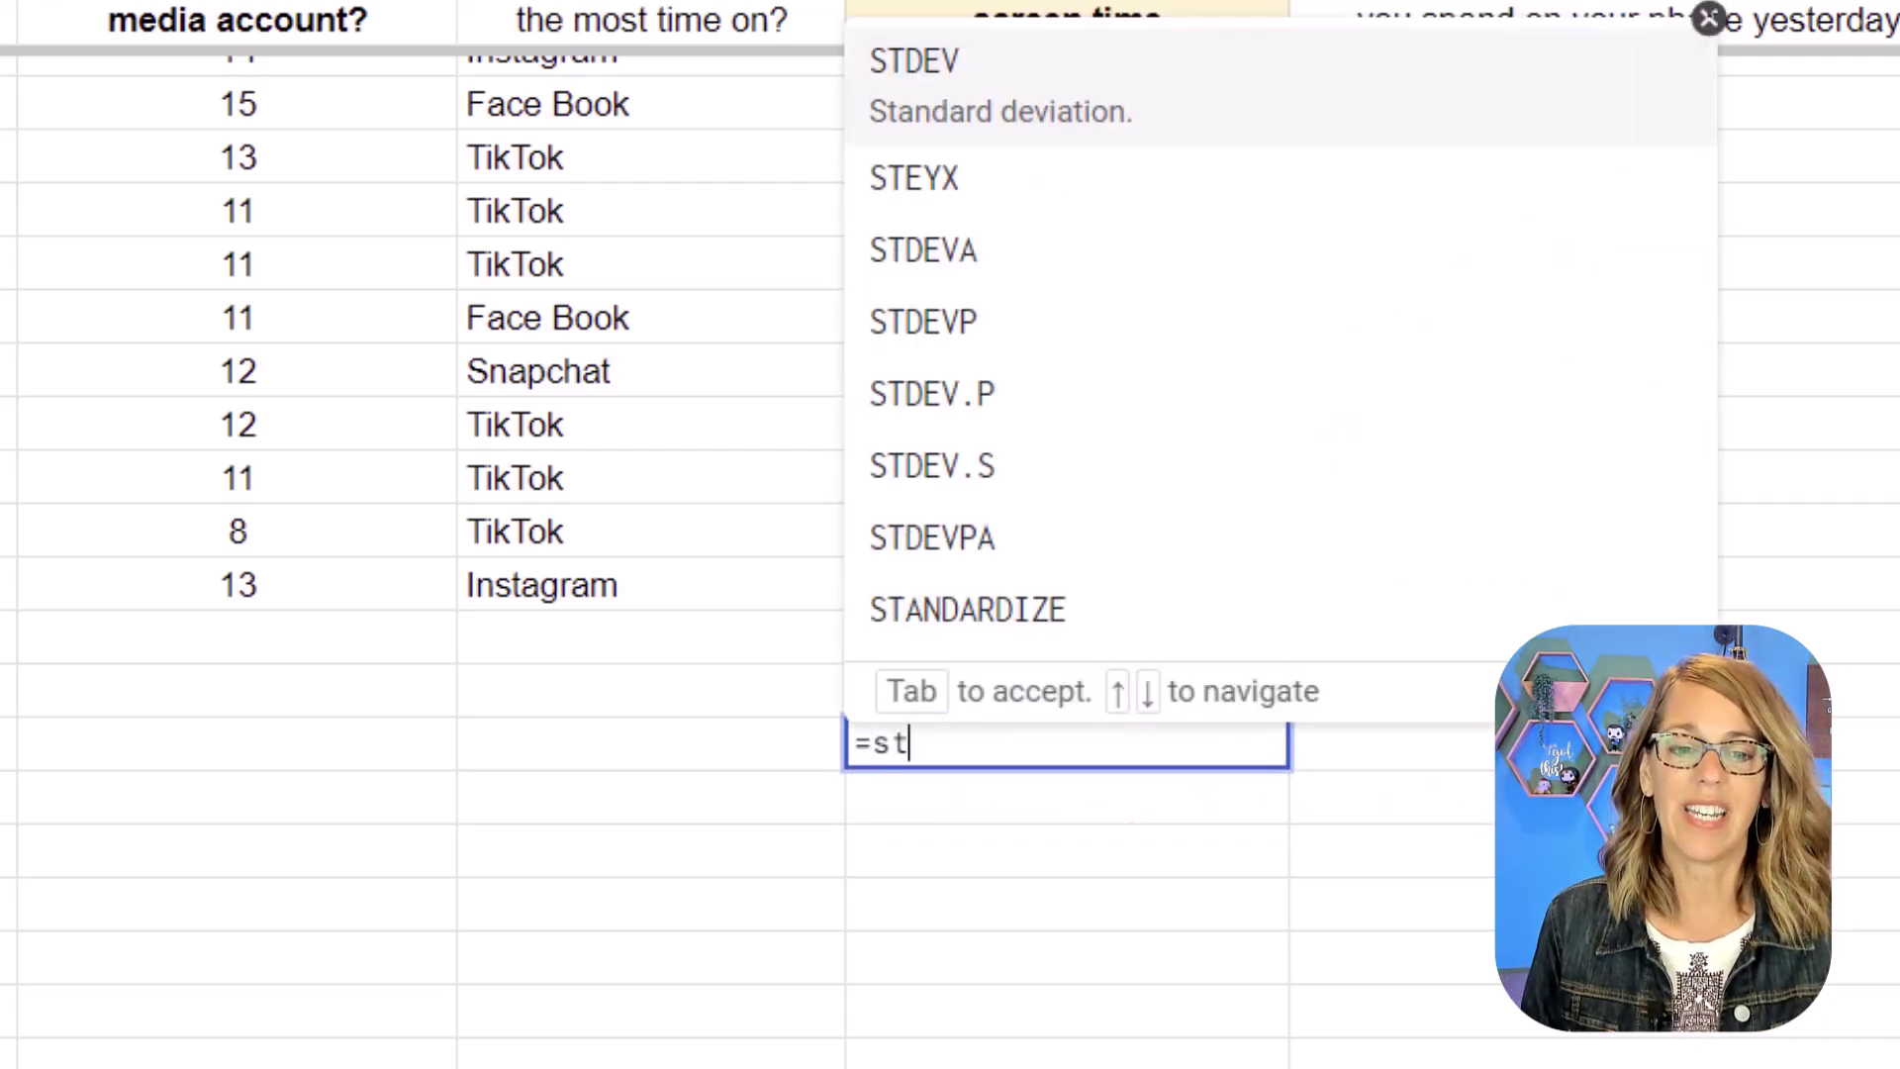
type("dev")
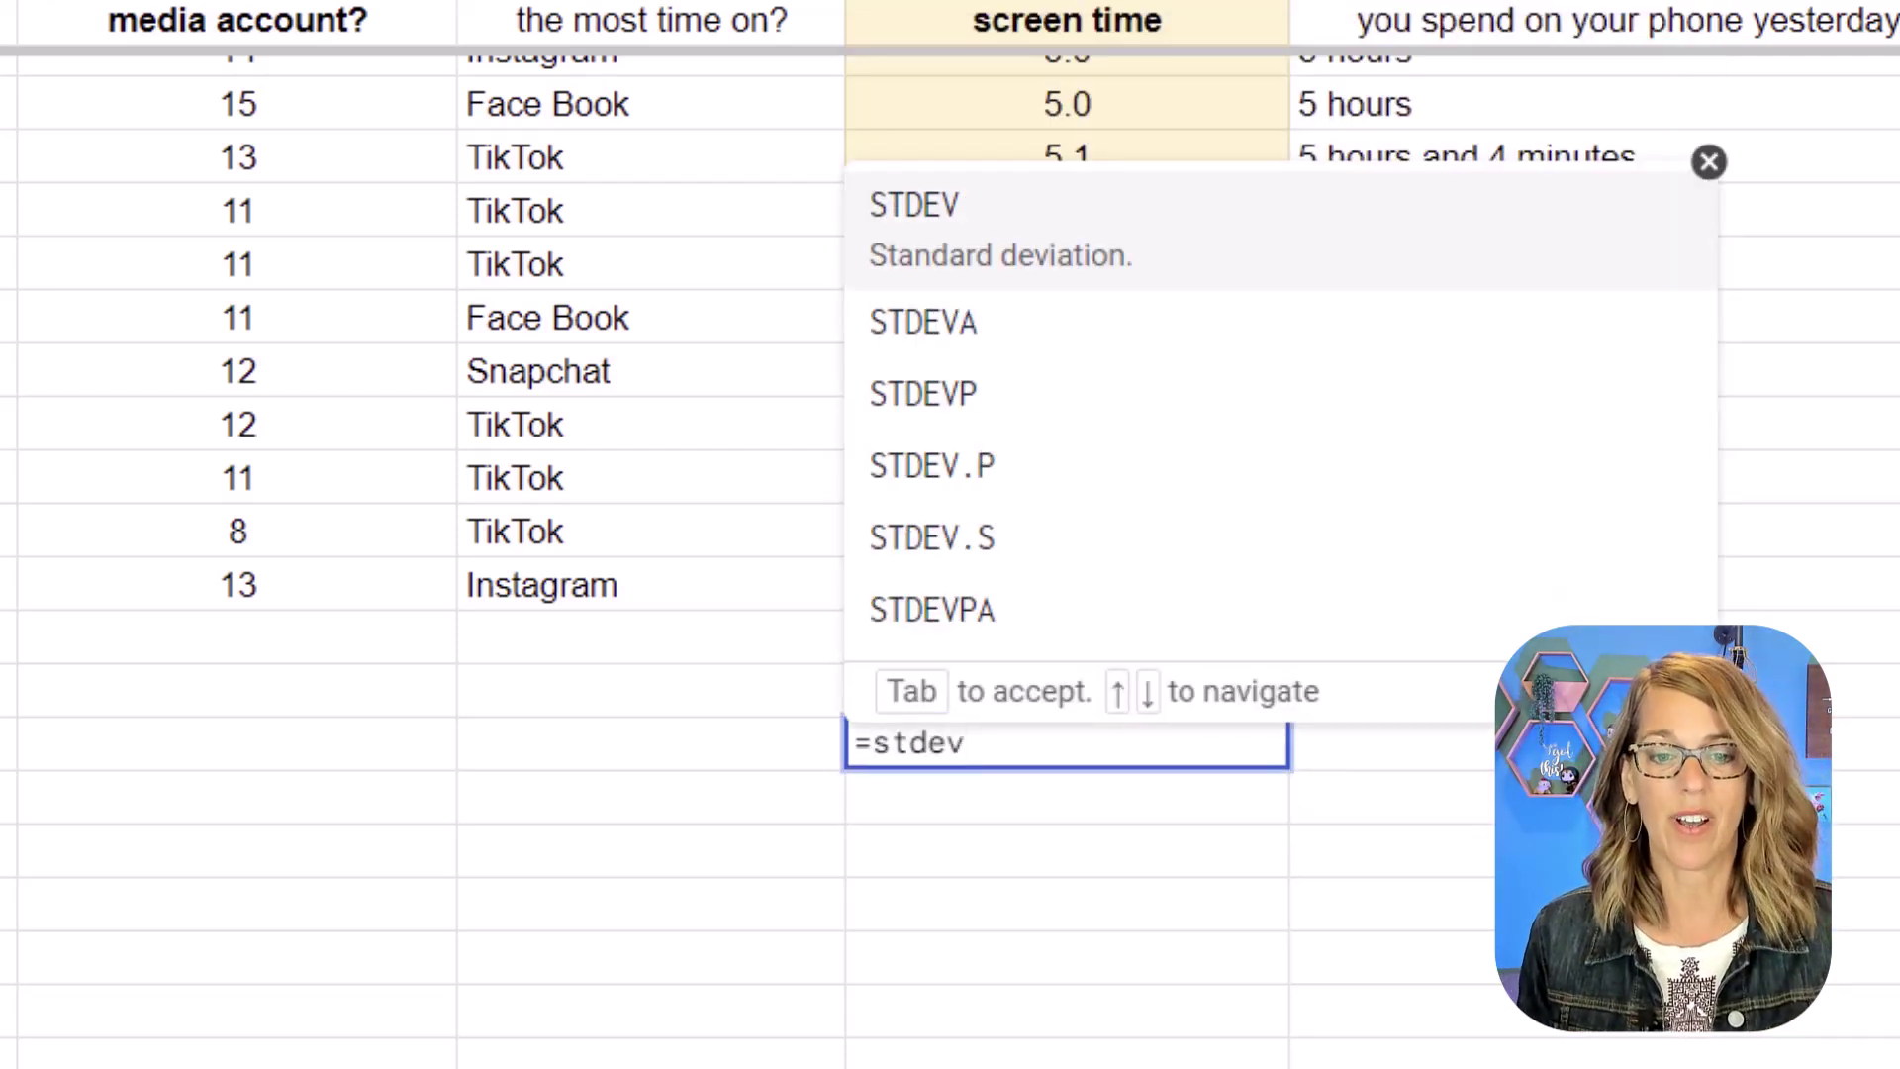
key("Up")
key("Up")
key("Up")
key("Up")
key("Up")
key("Up")
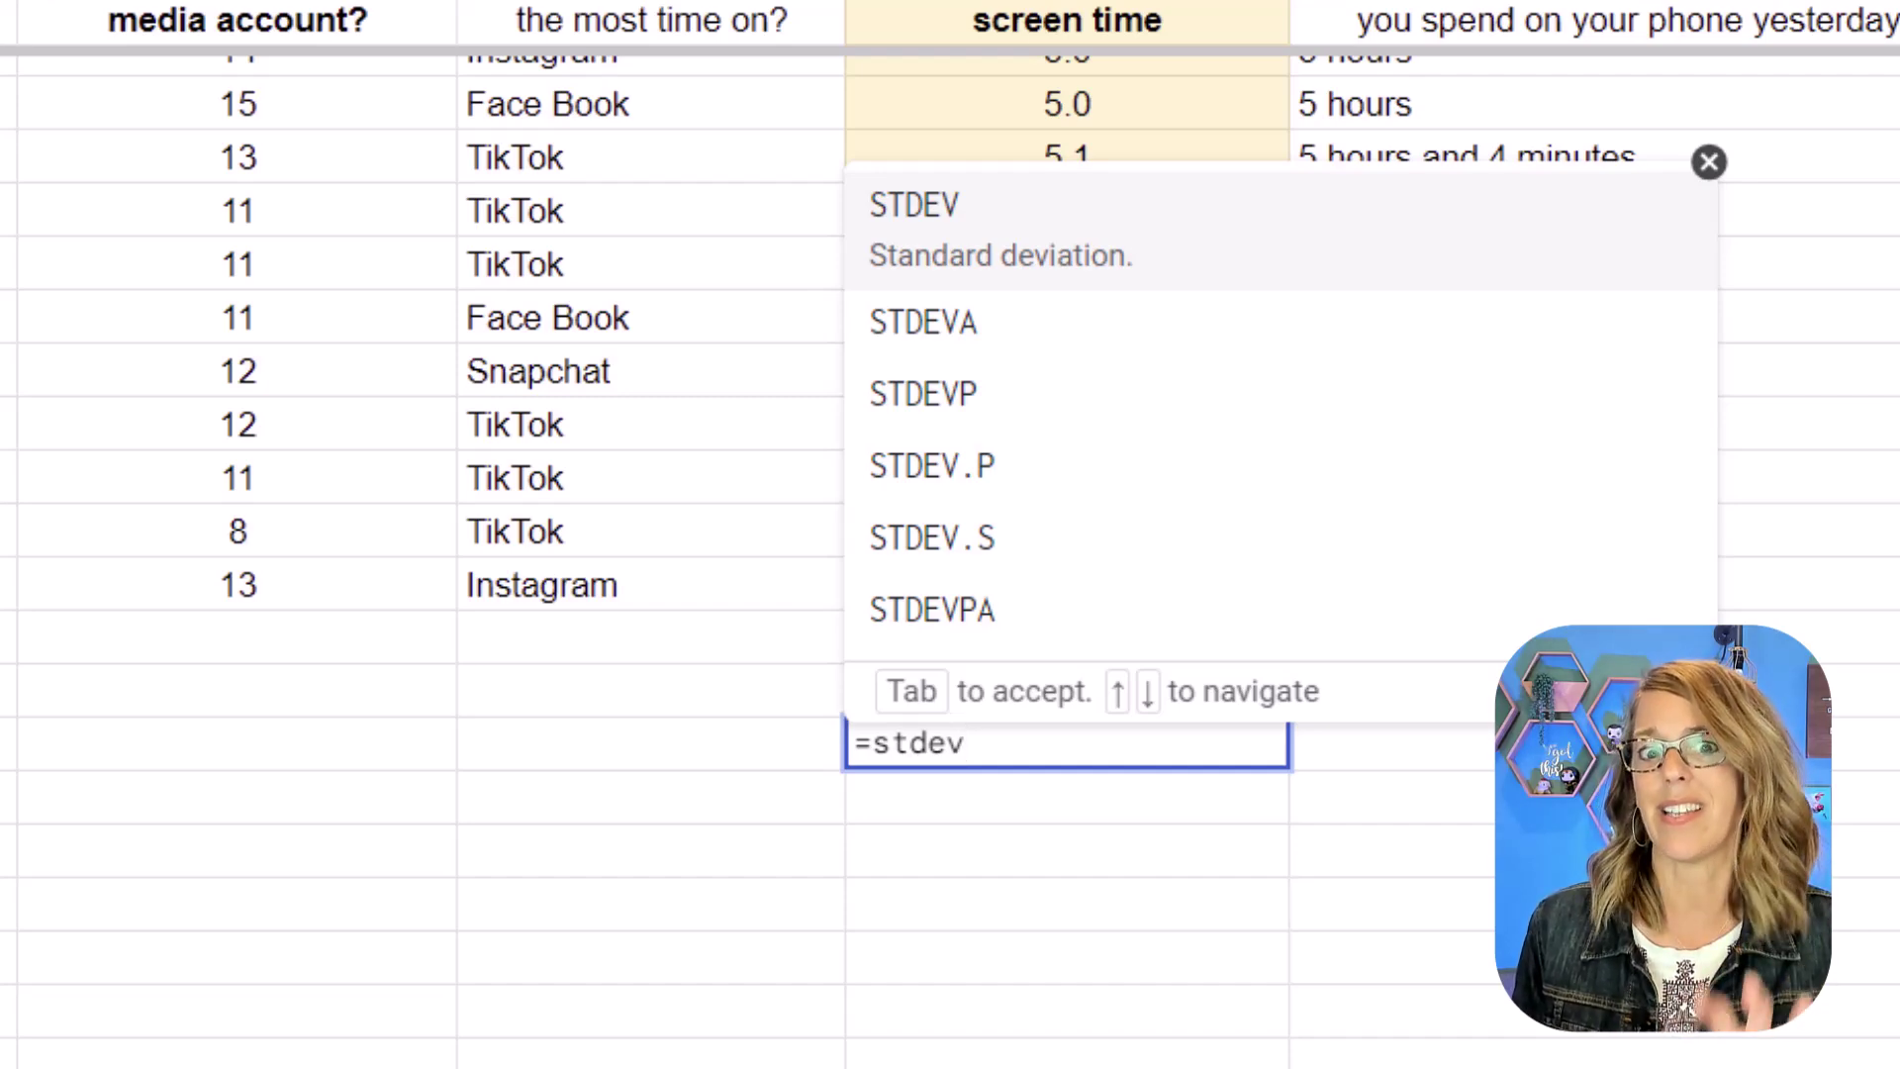
key("Tab")
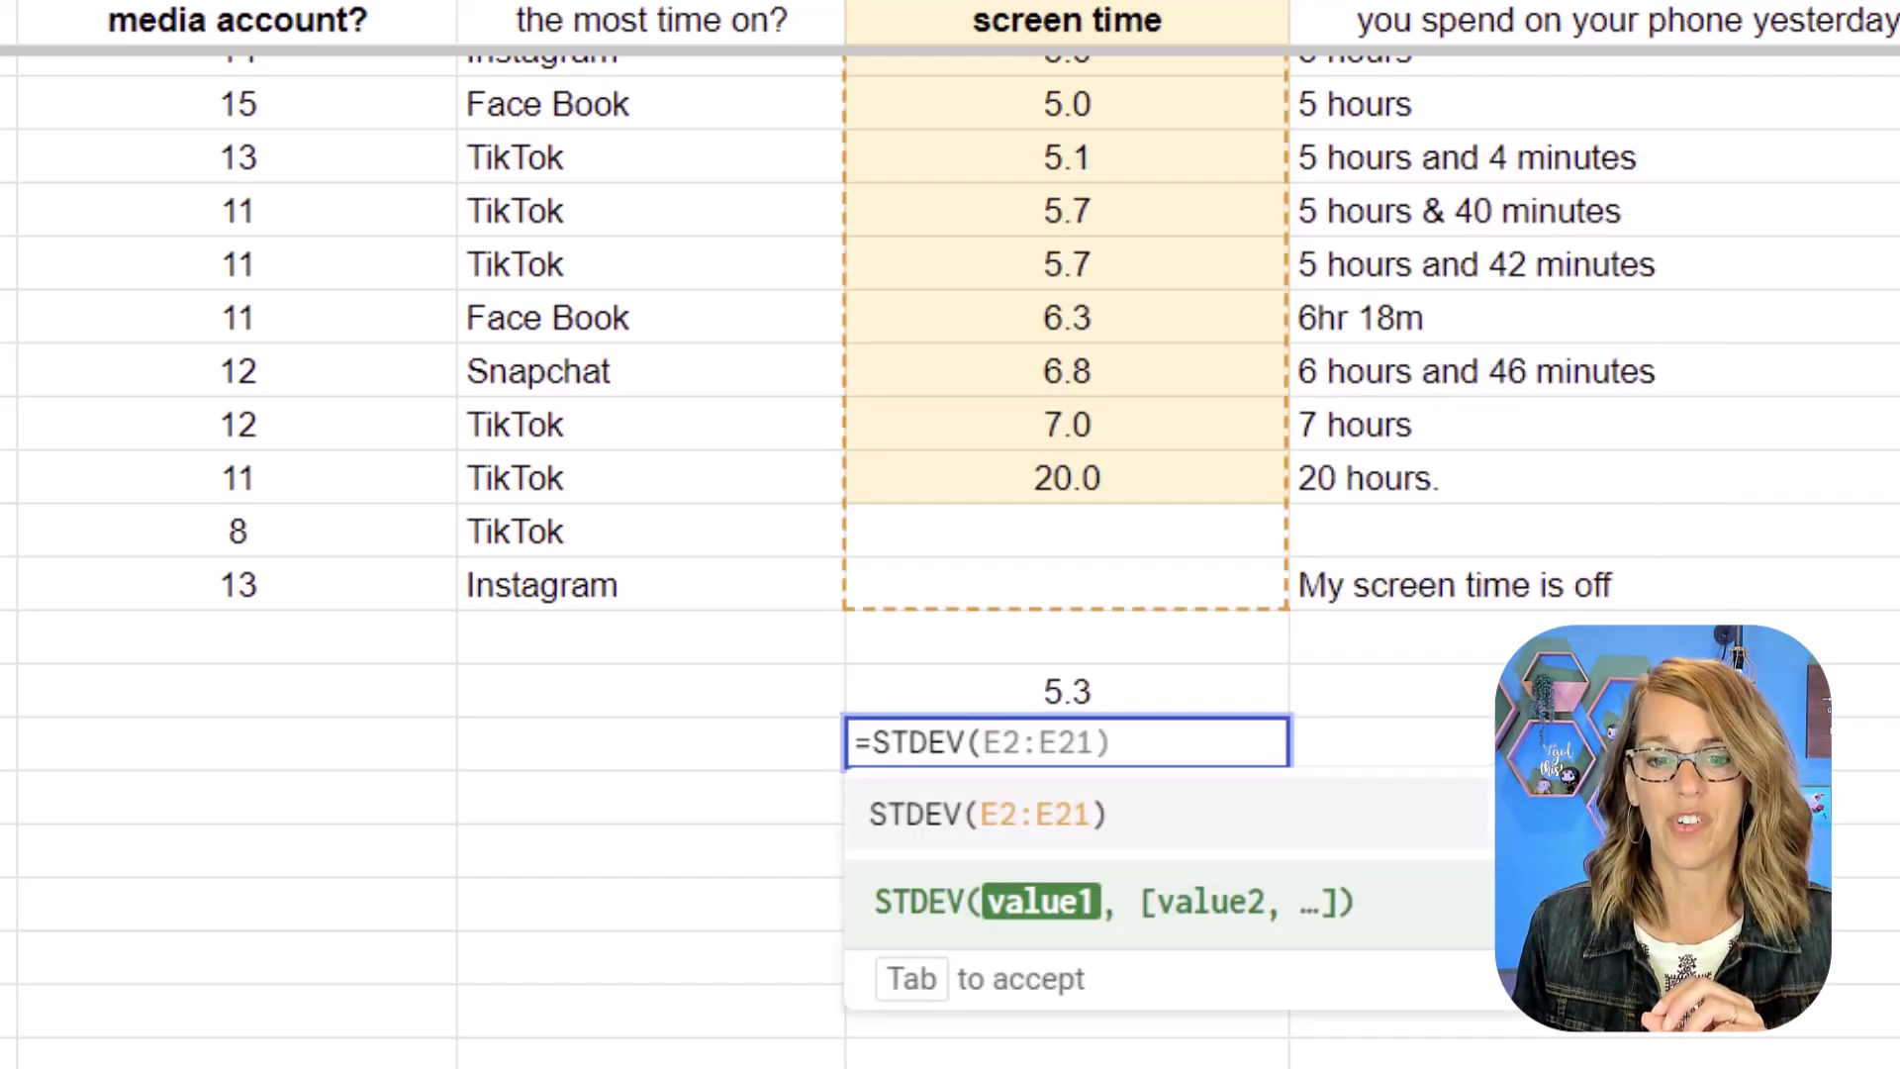
scroll(950, 535, "up", 5)
scroll(950, 534, "down", 5)
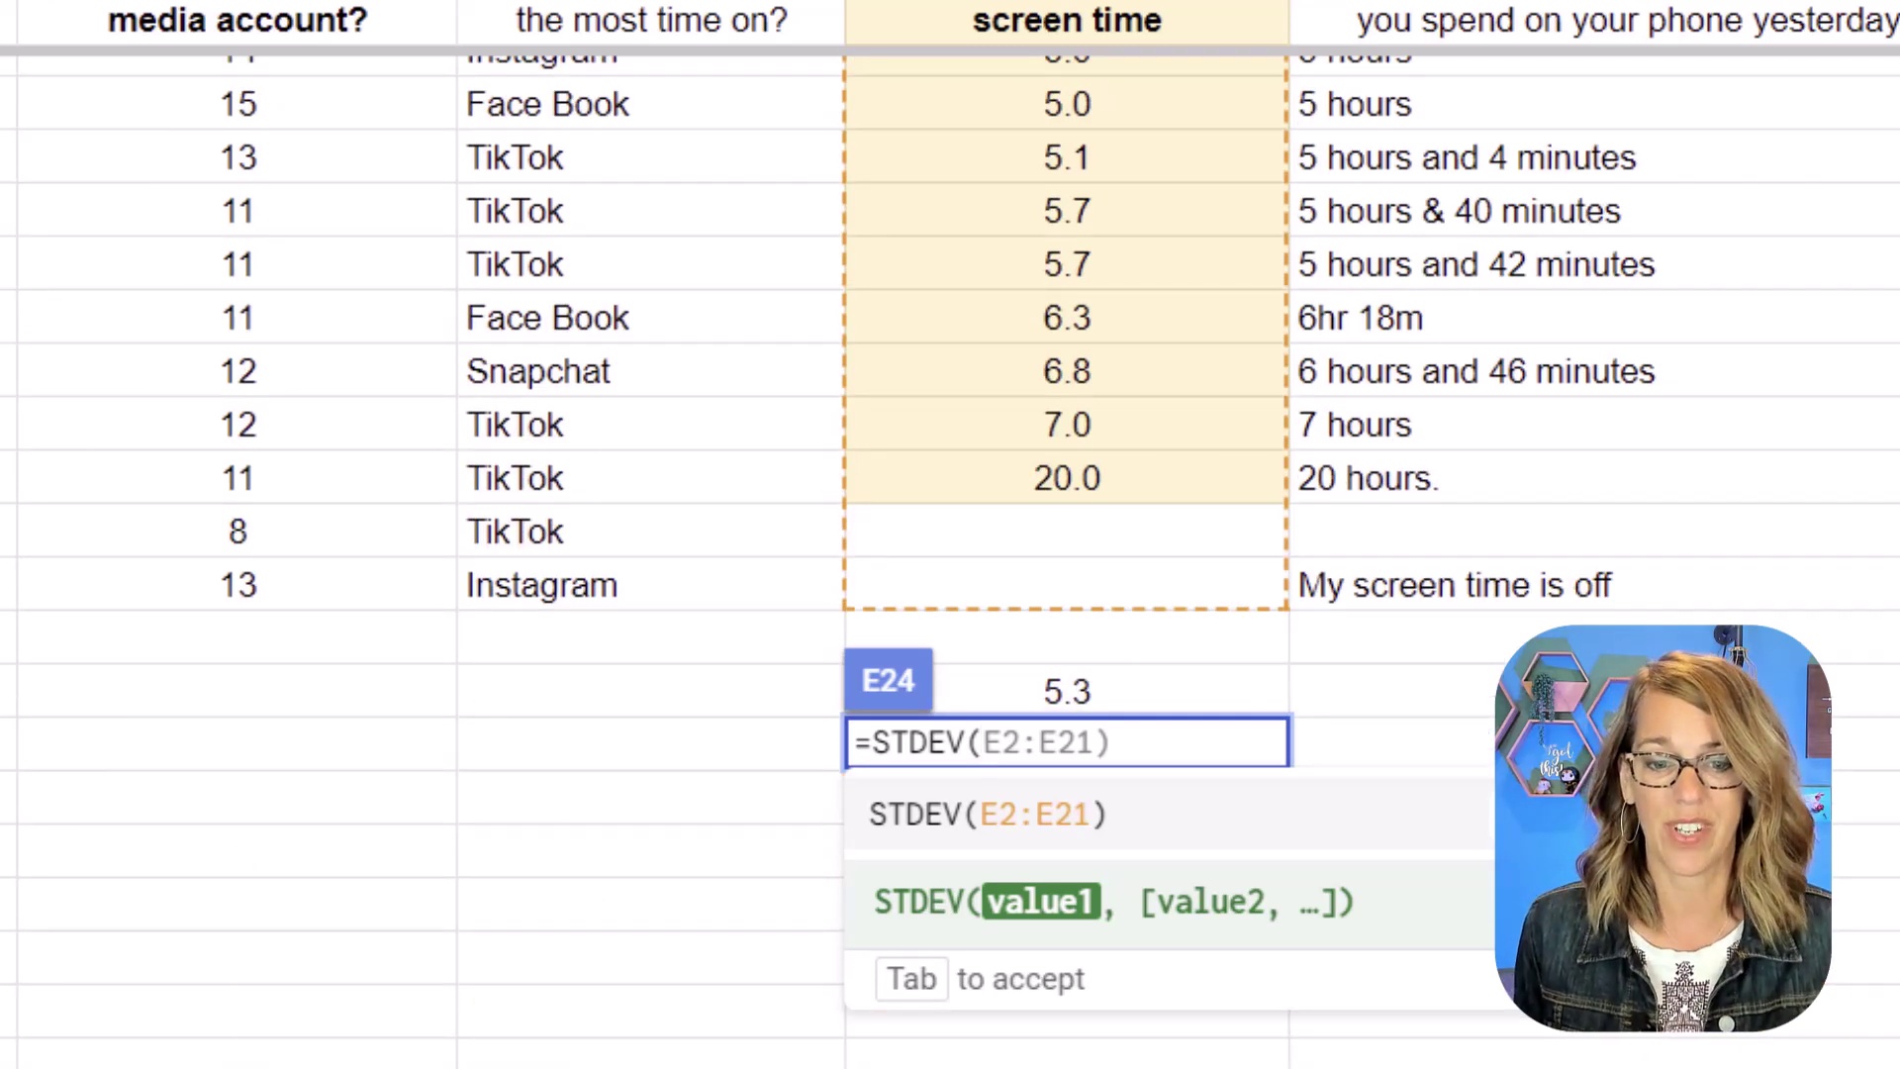
key("Tab")
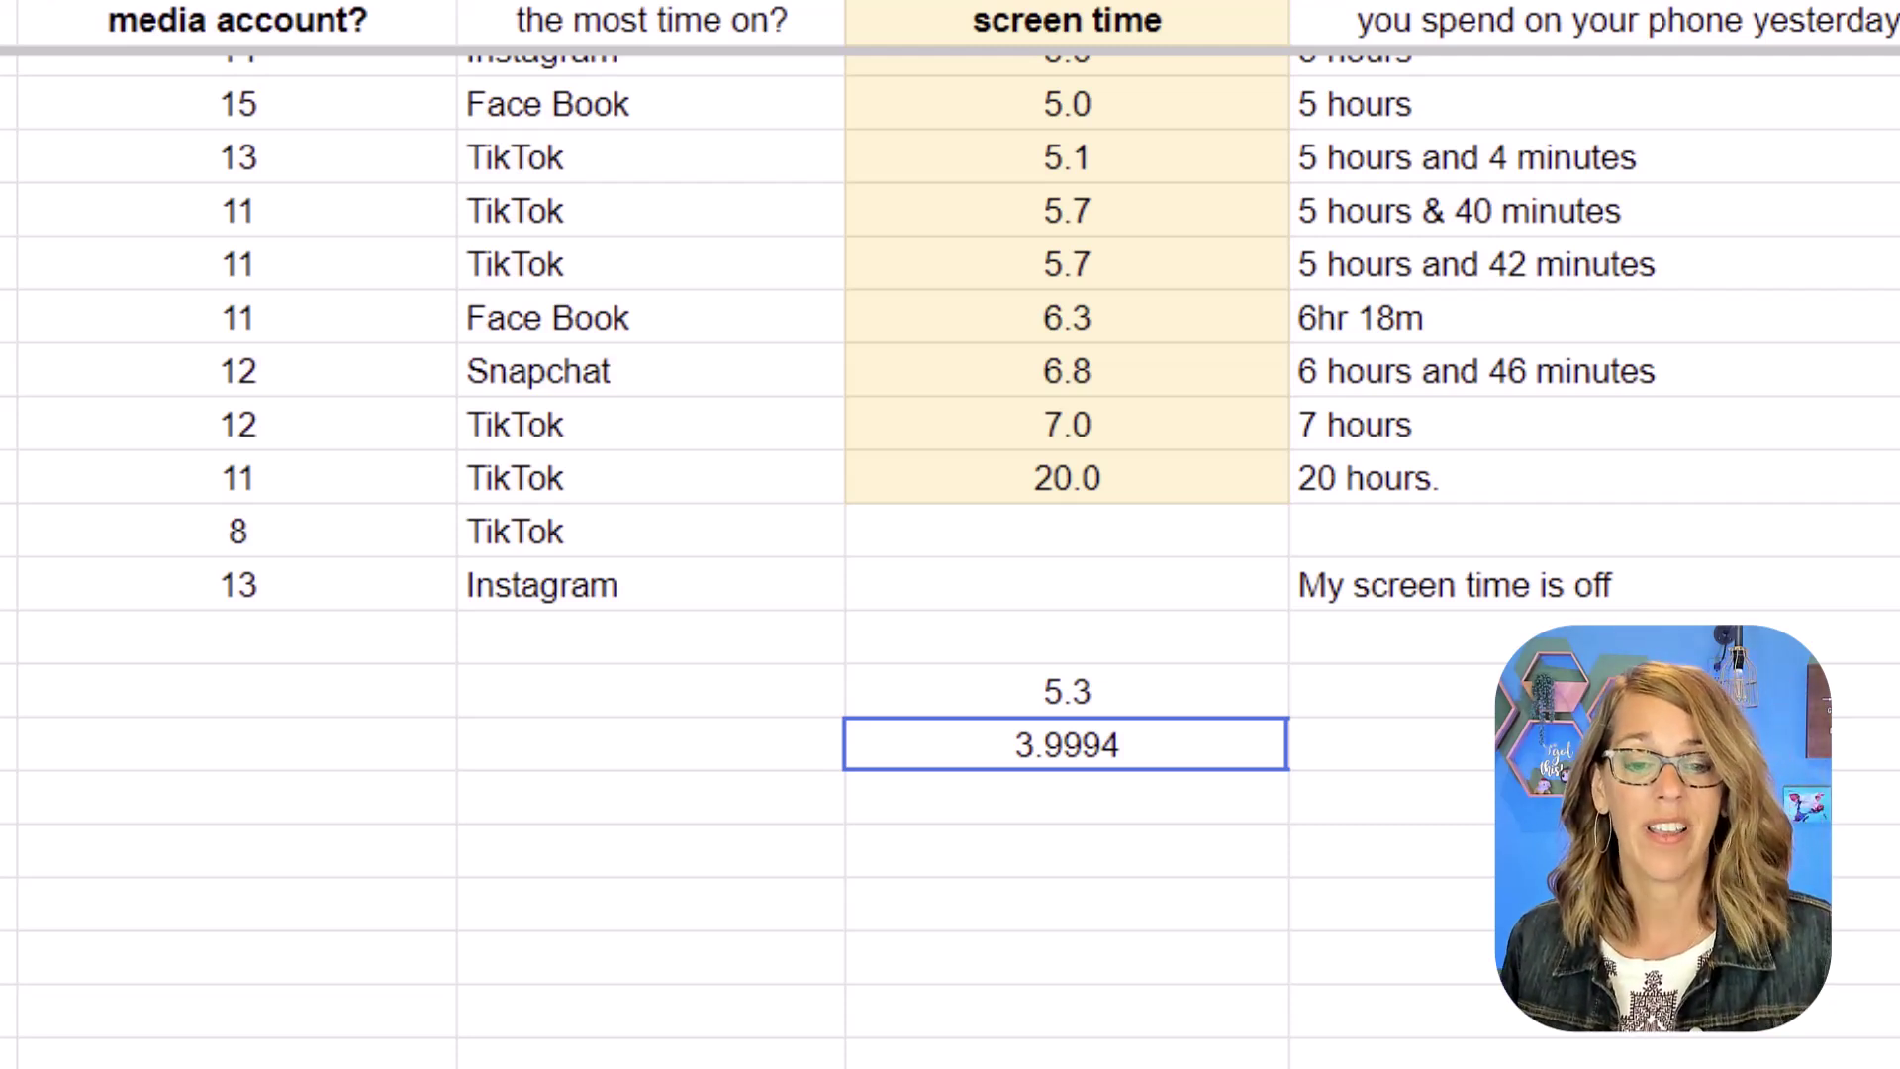
left_click(1066, 690)
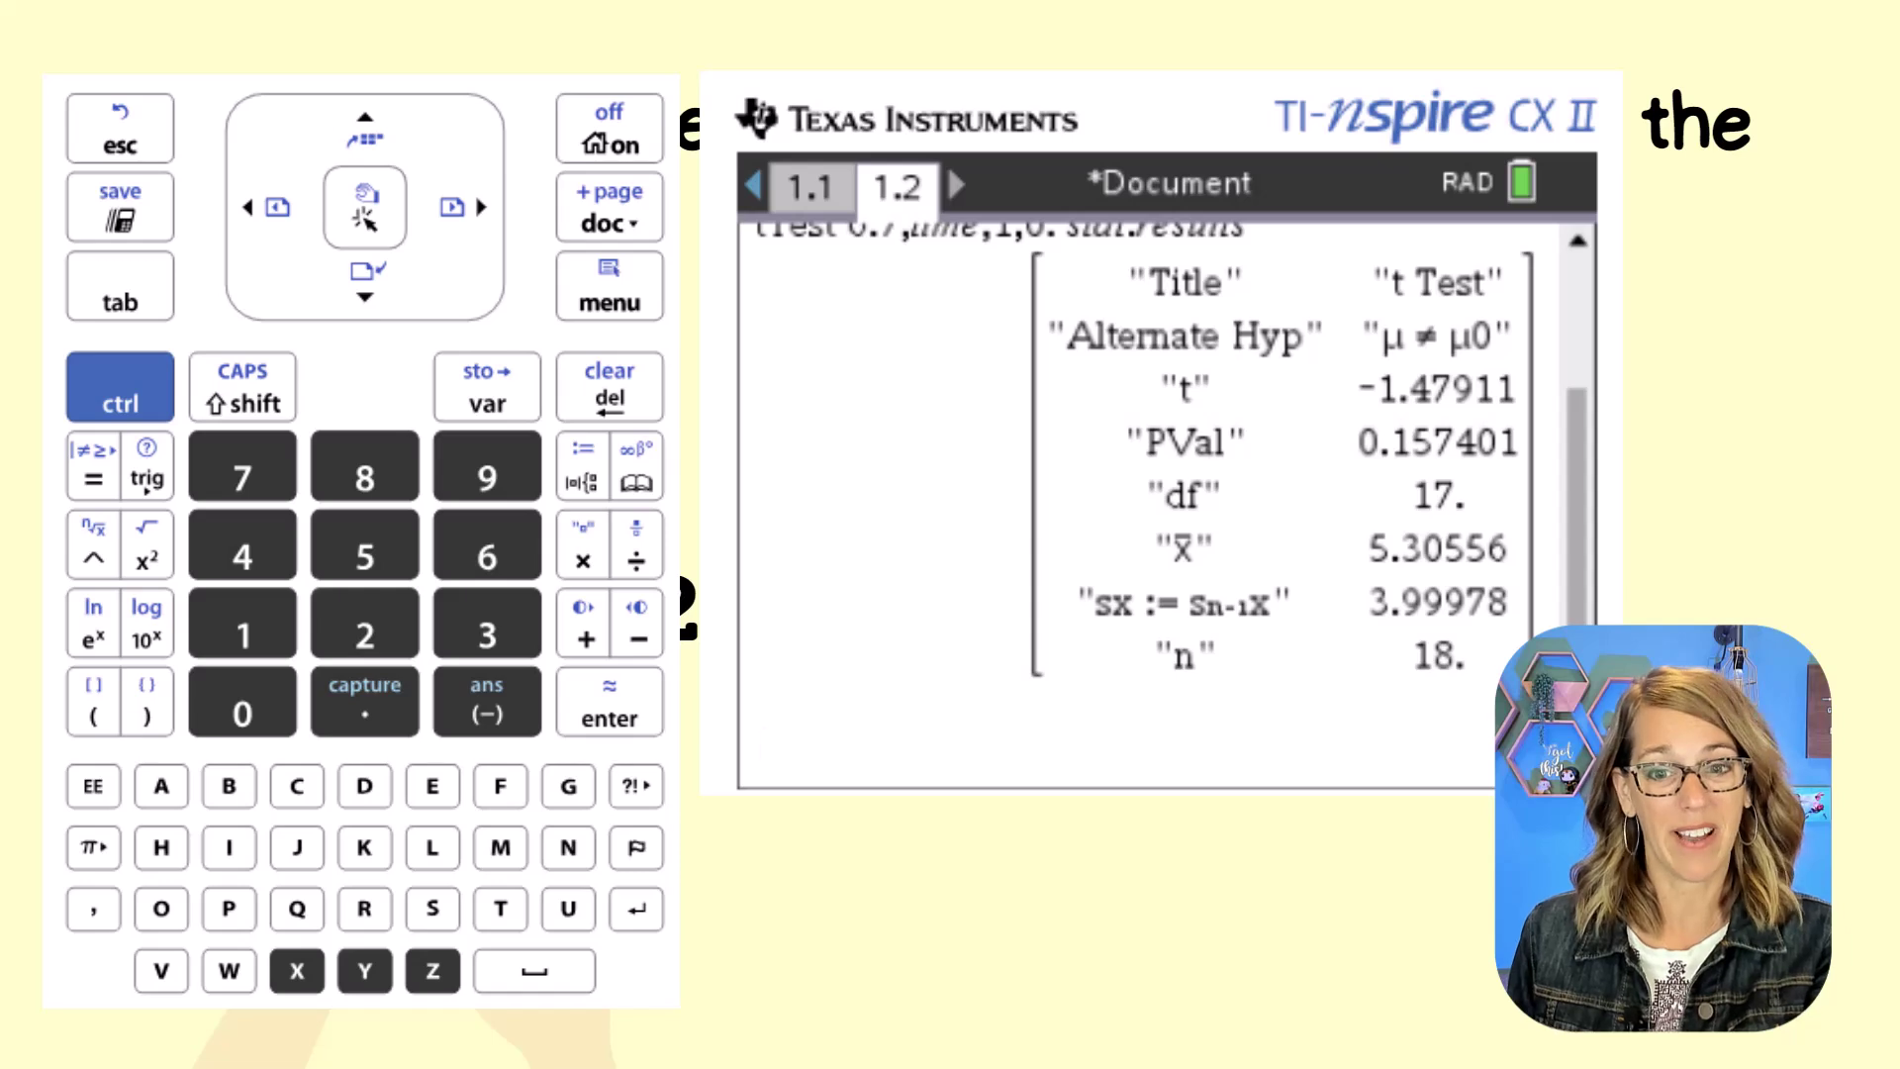
Start a new t Test from Statistics > Stat Tests.
key("ctrl+m")
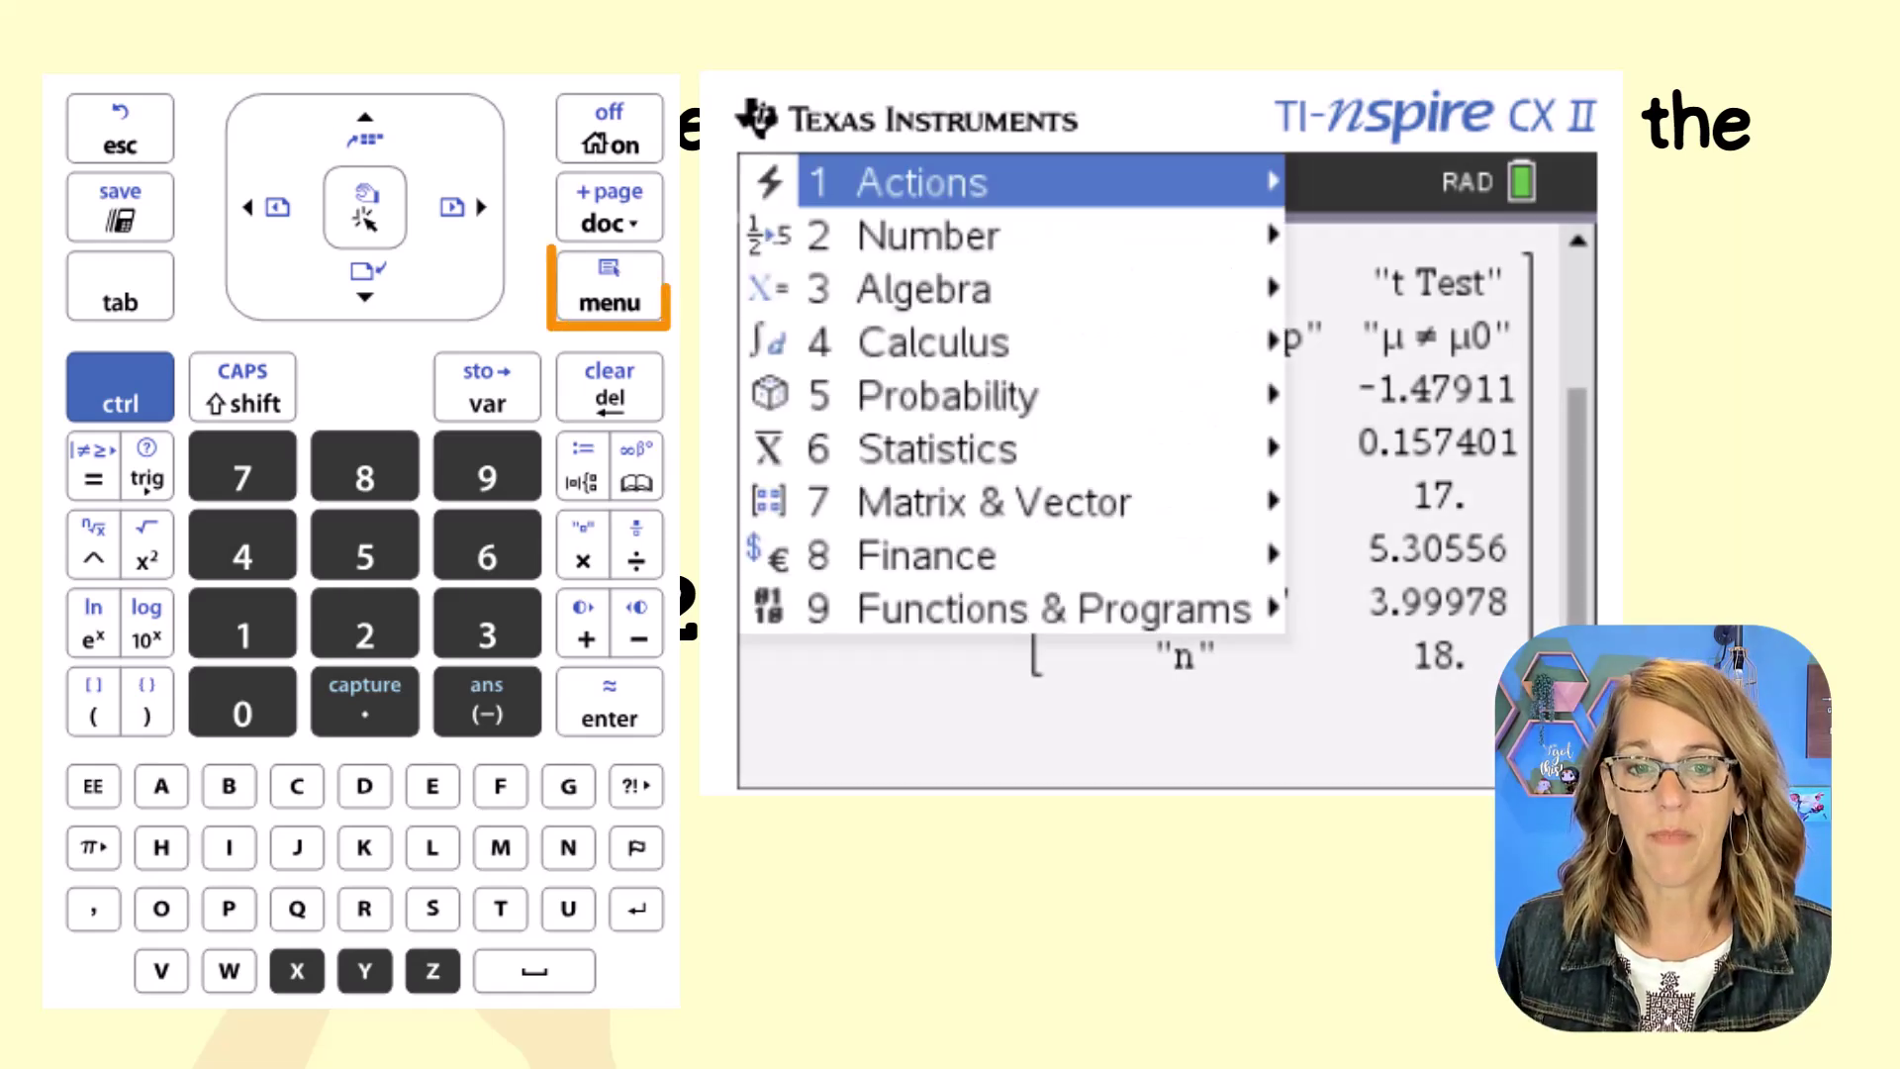
key("Down")
key("Down")
key("Down")
key("Down")
key("Down")
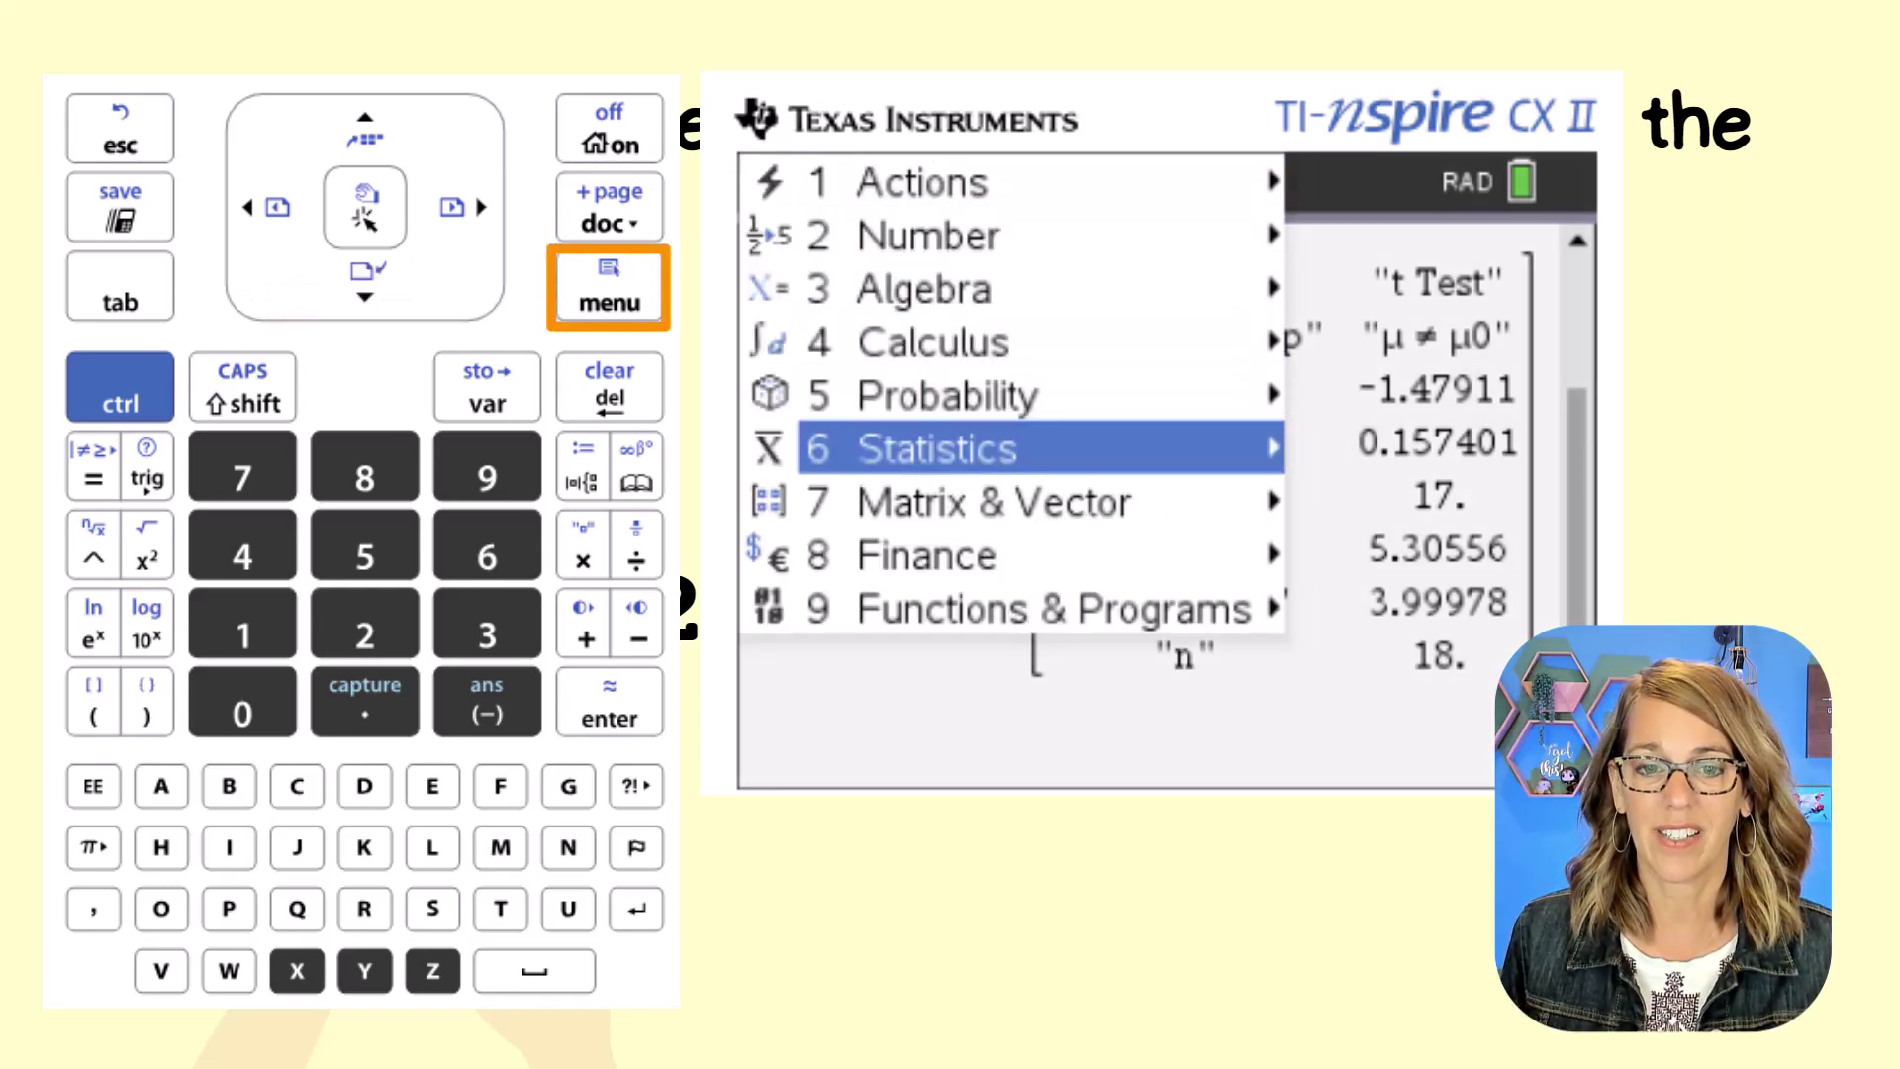
key("Right")
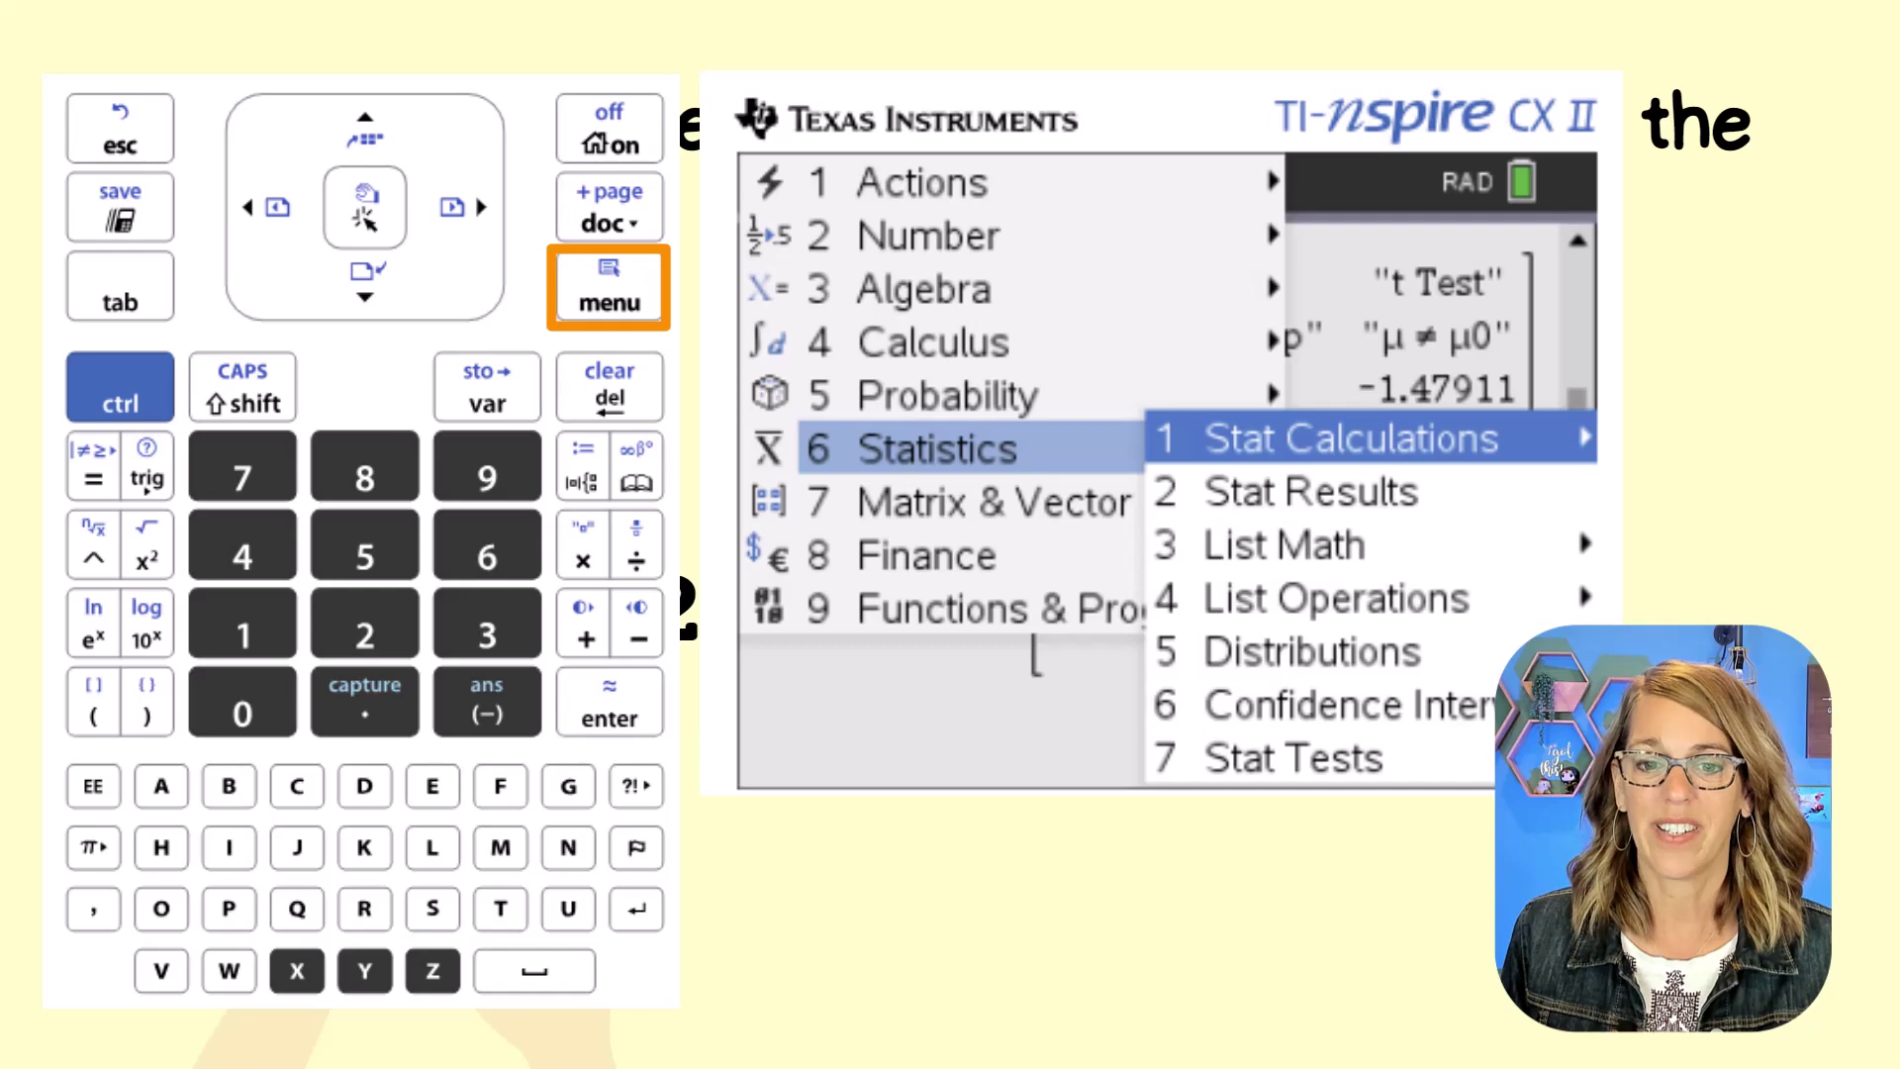
key("Down")
key("Down")
key("Down")
key("Down")
key("Down")
key("Down")
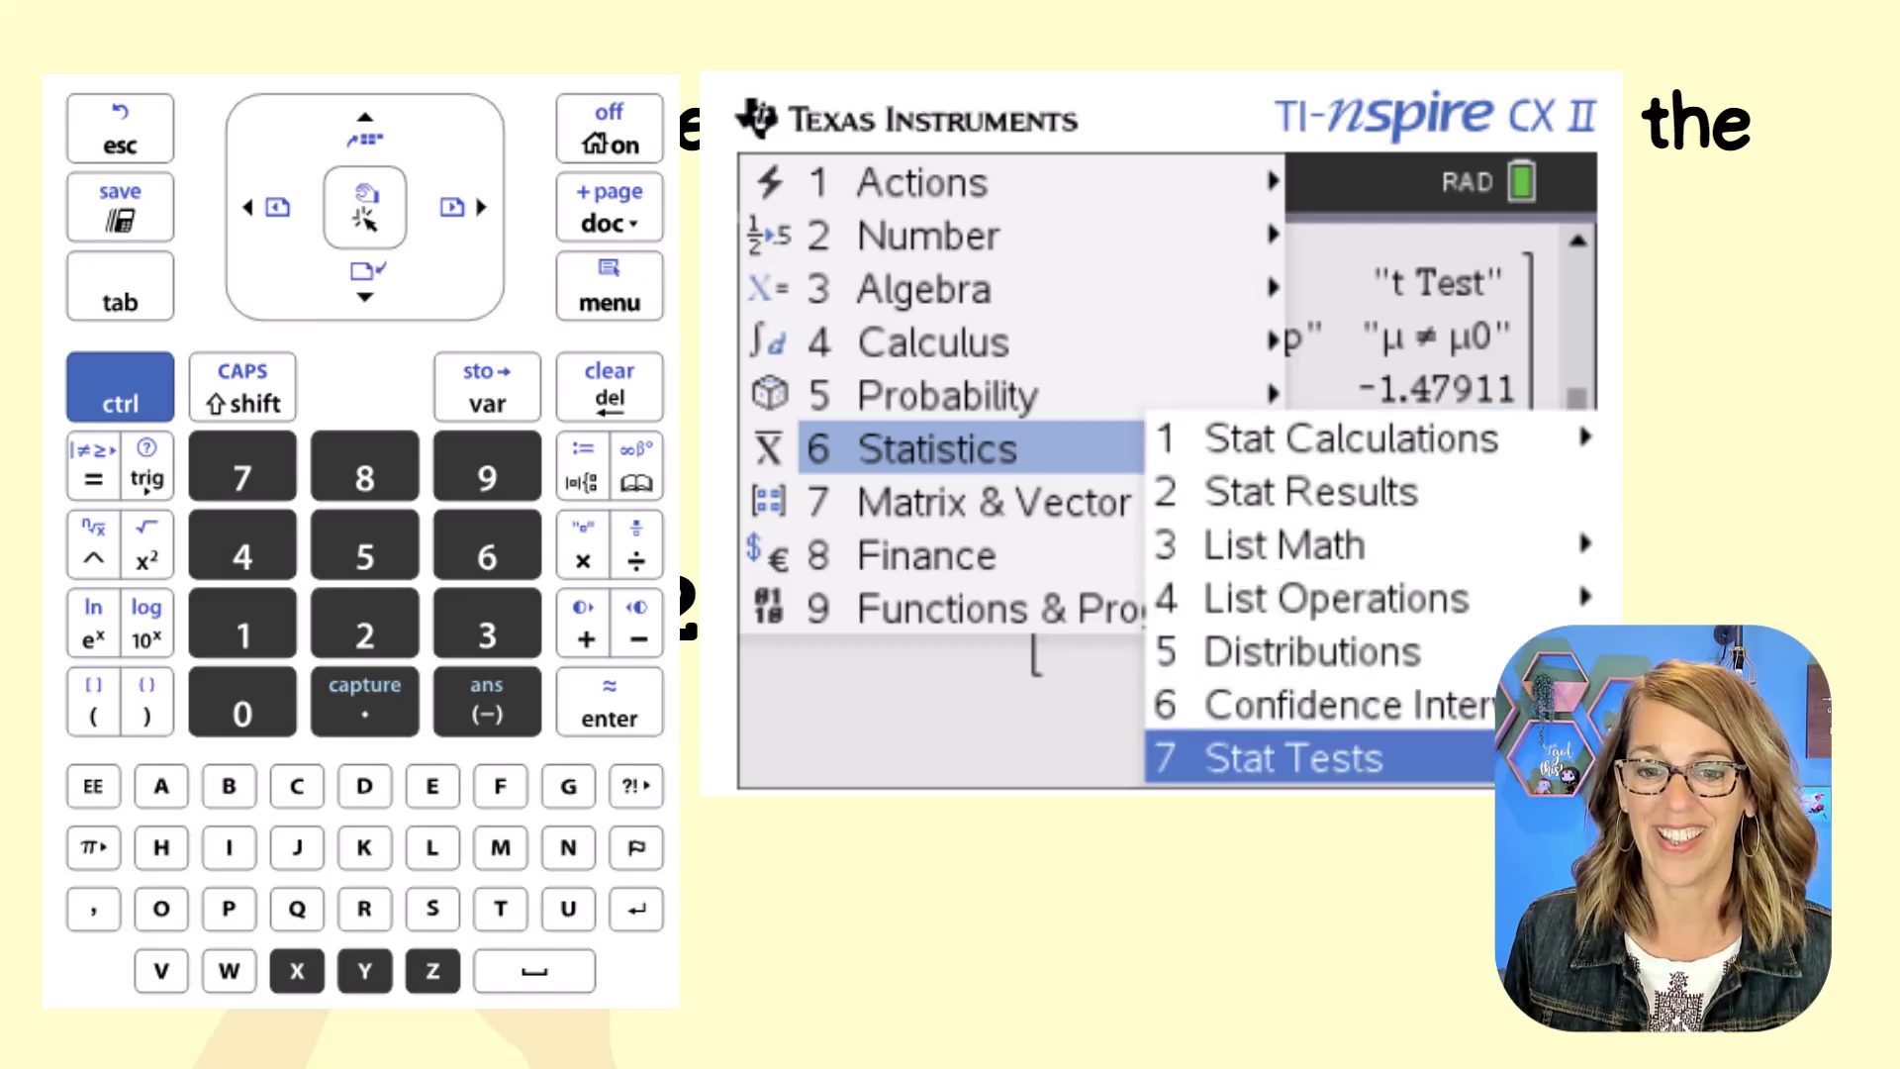
key("Return")
key("Down")
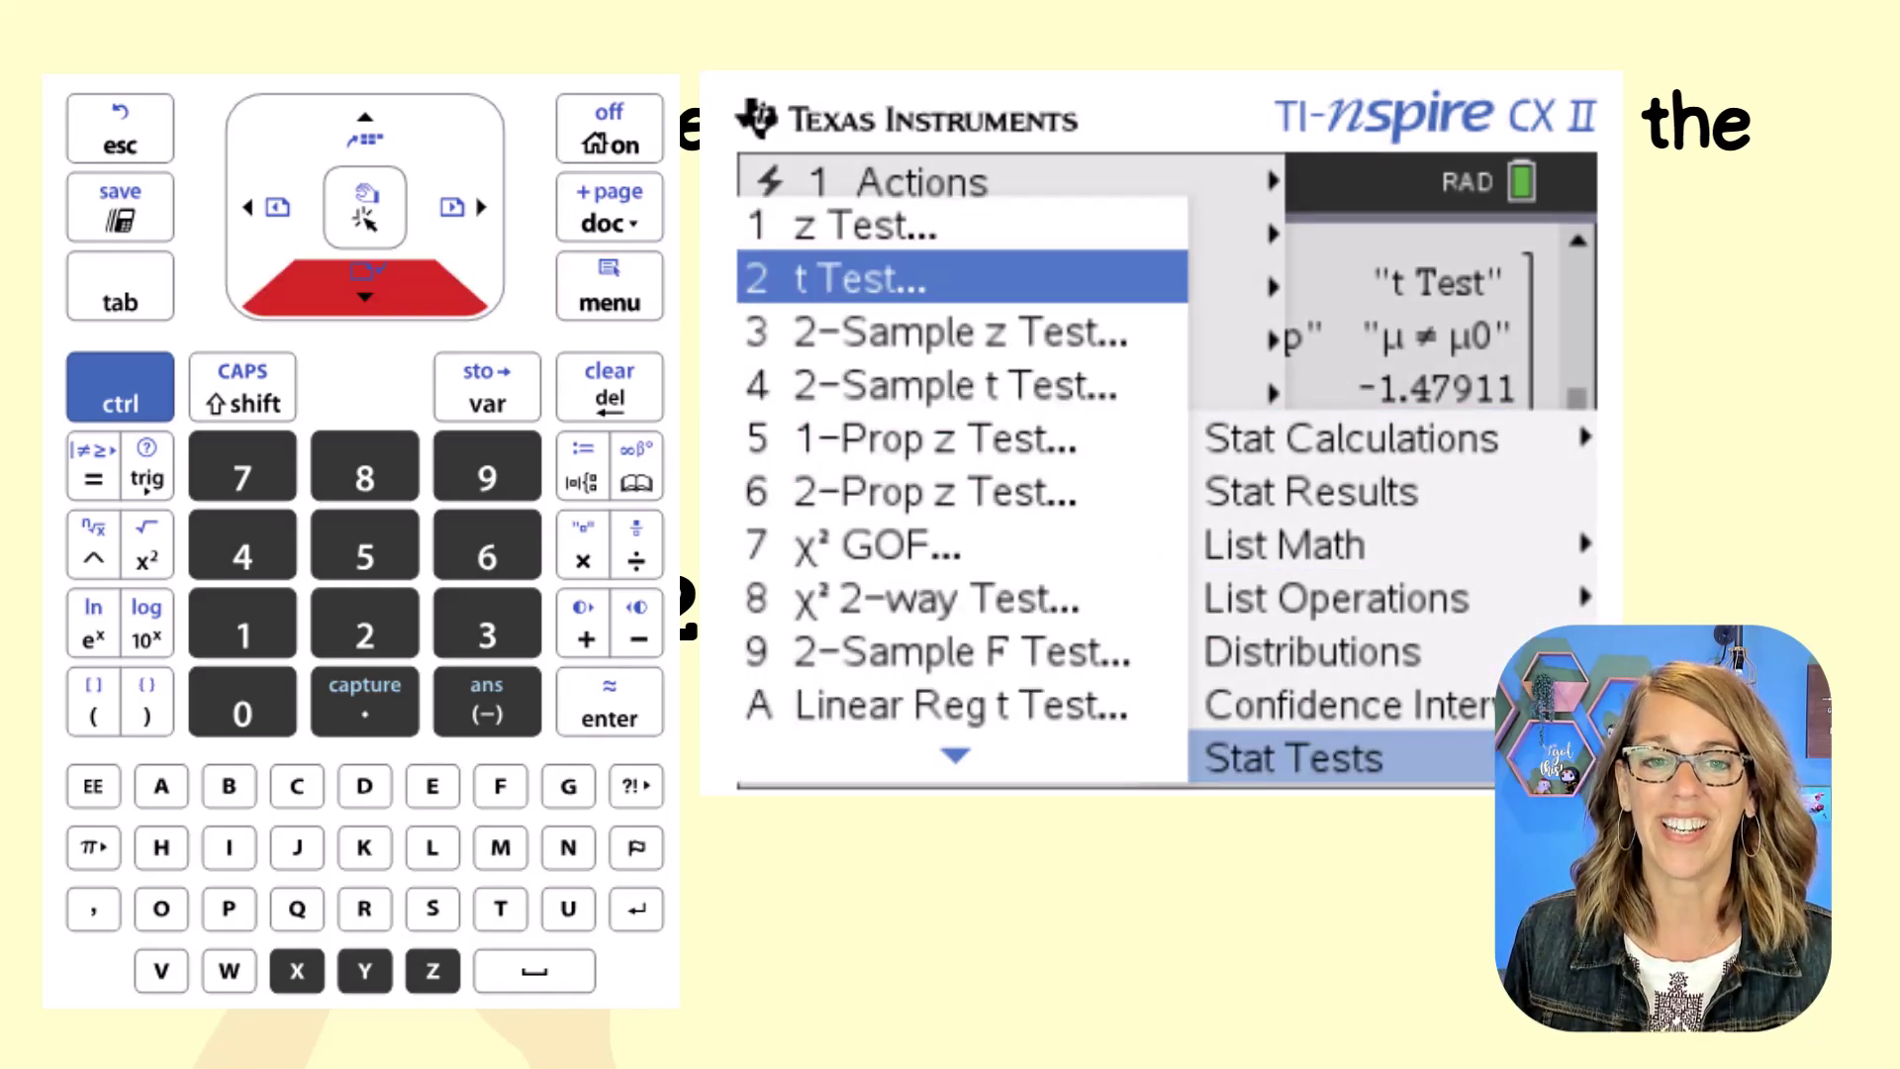
key("Return")
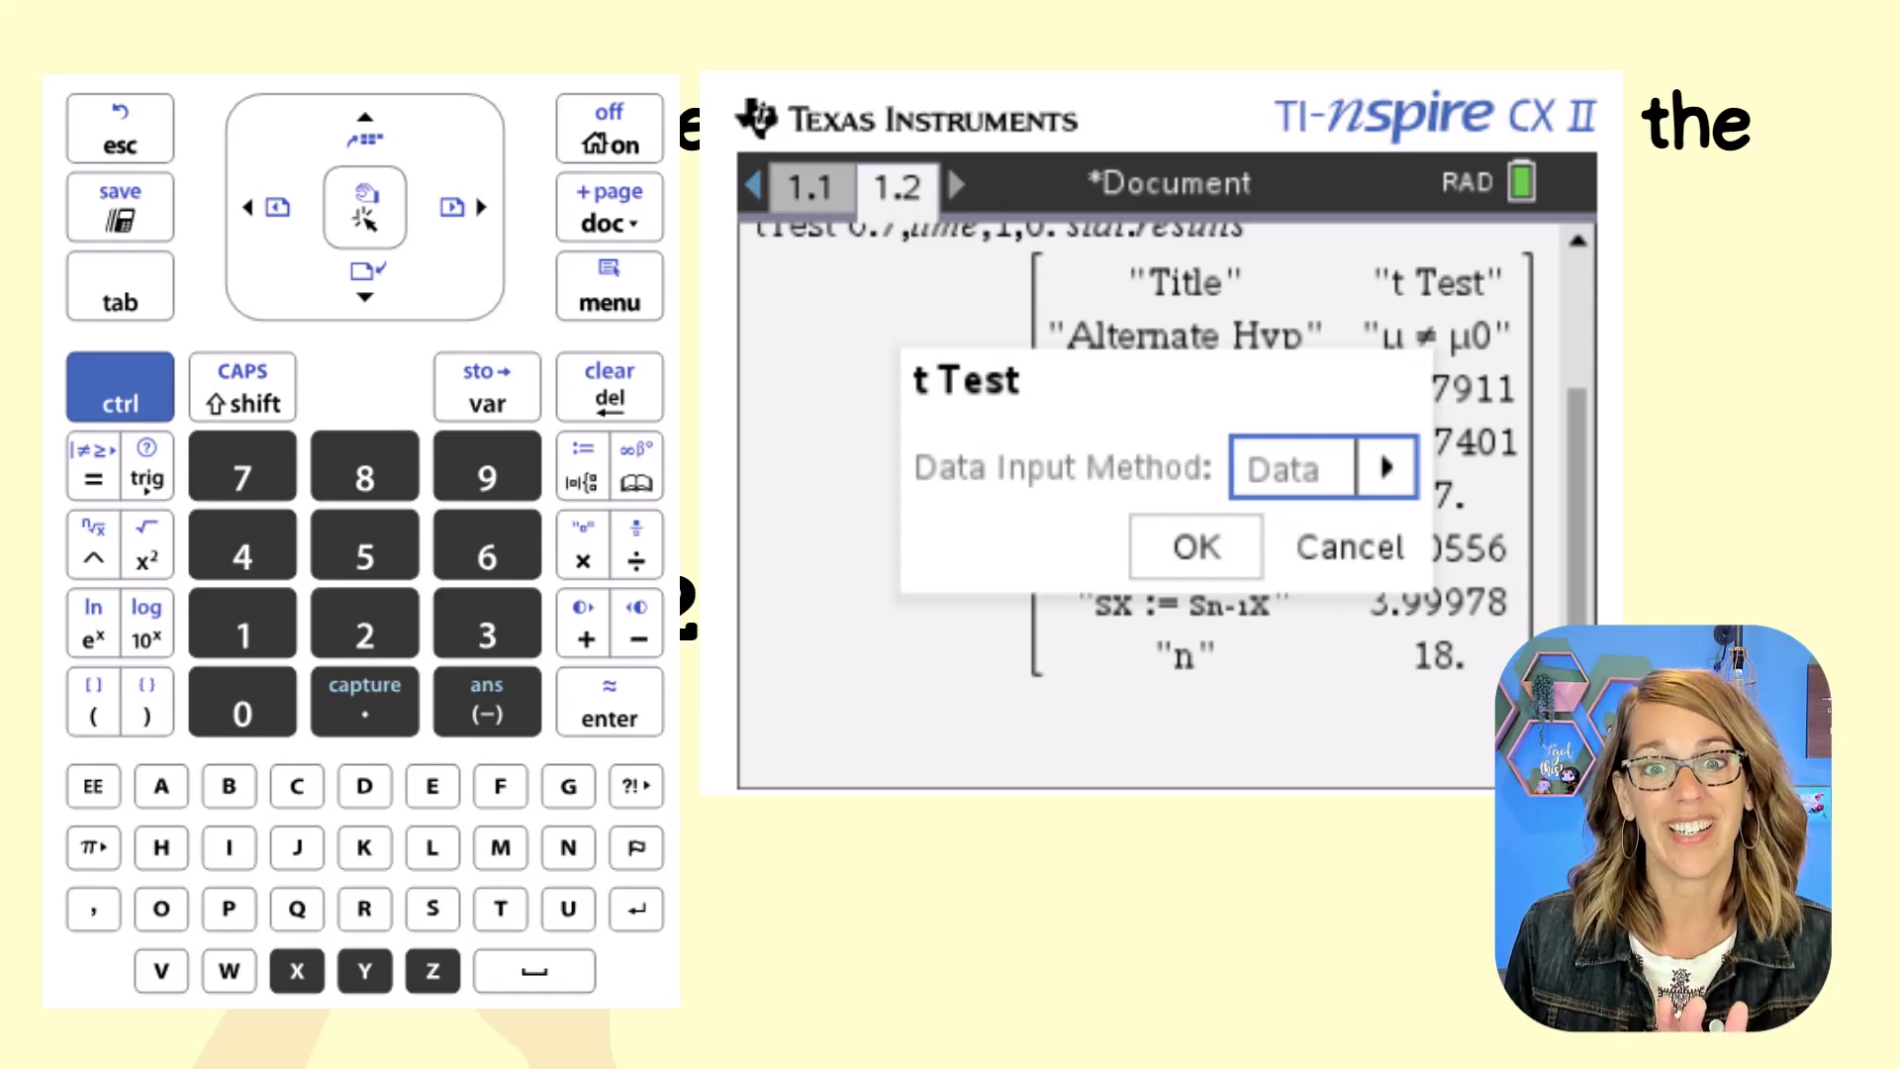
Switch the Data Input Method to Stats and confirm.
key("Right")
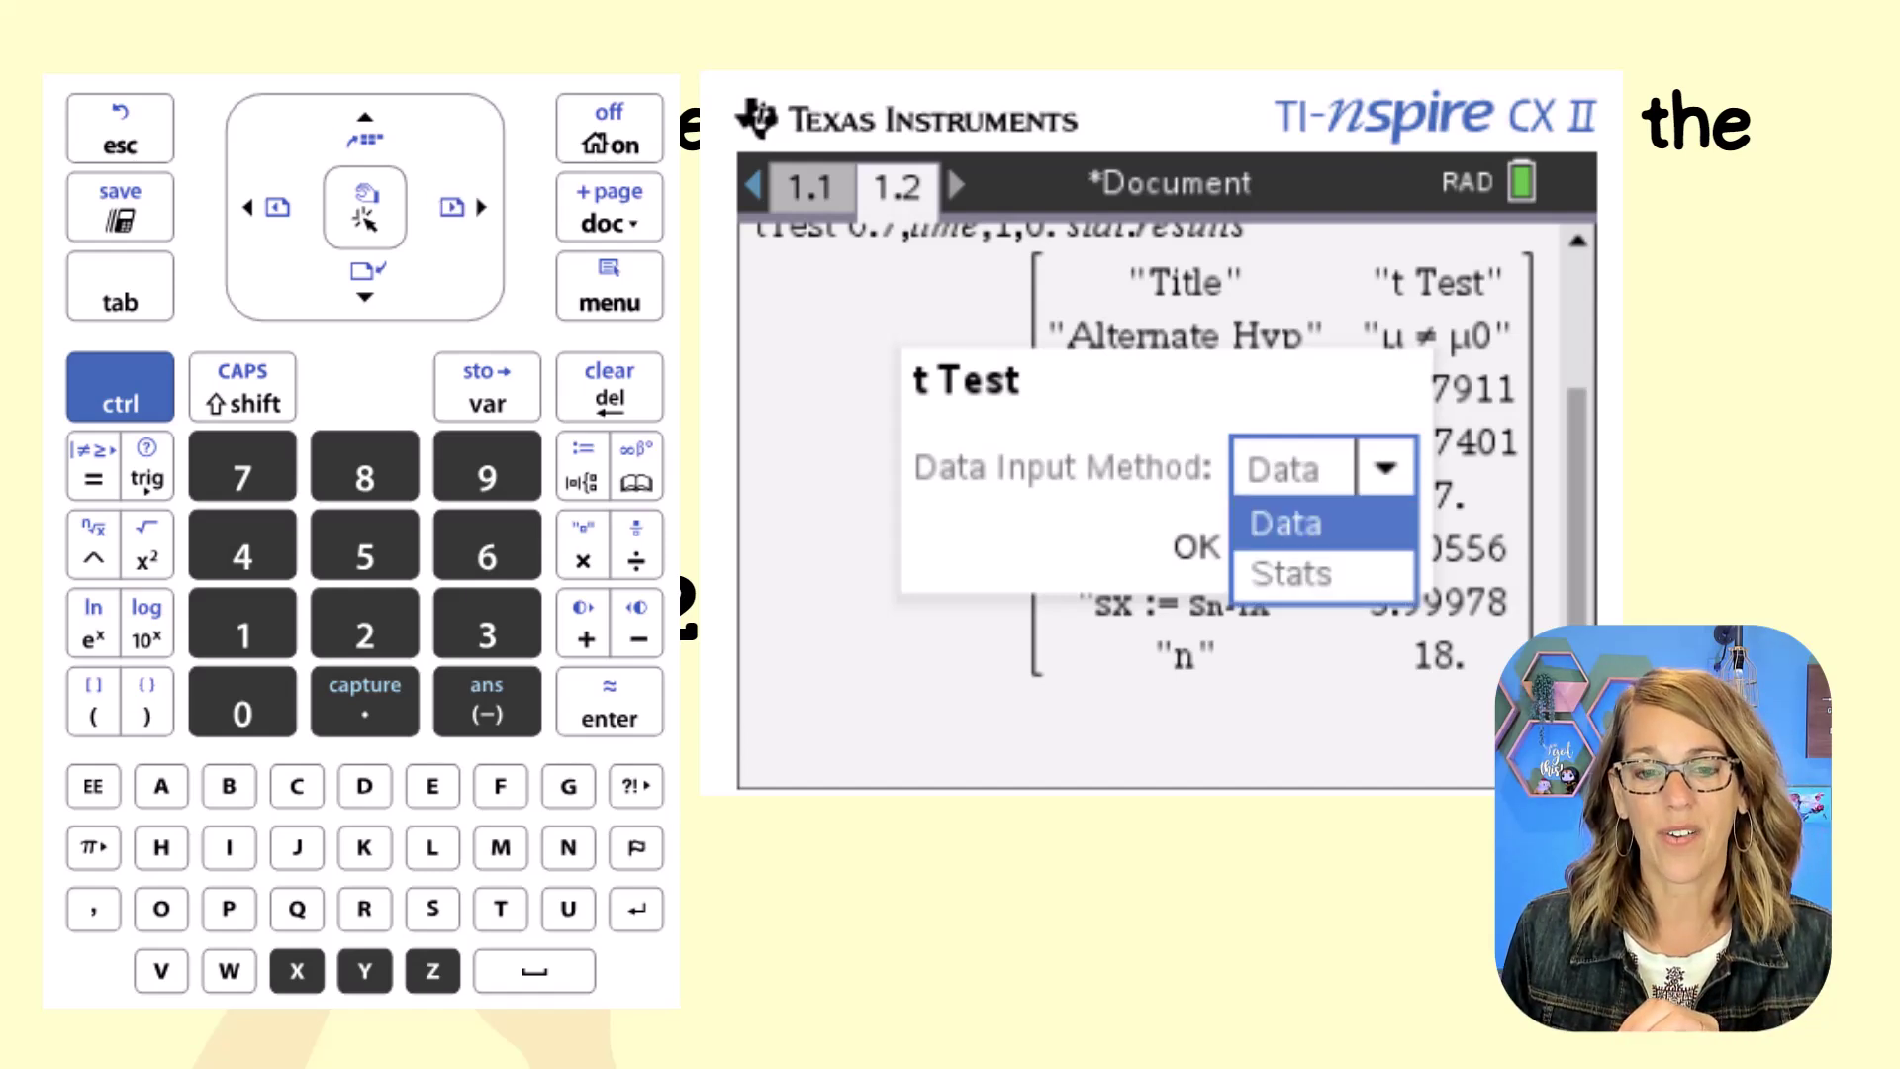
key("Down")
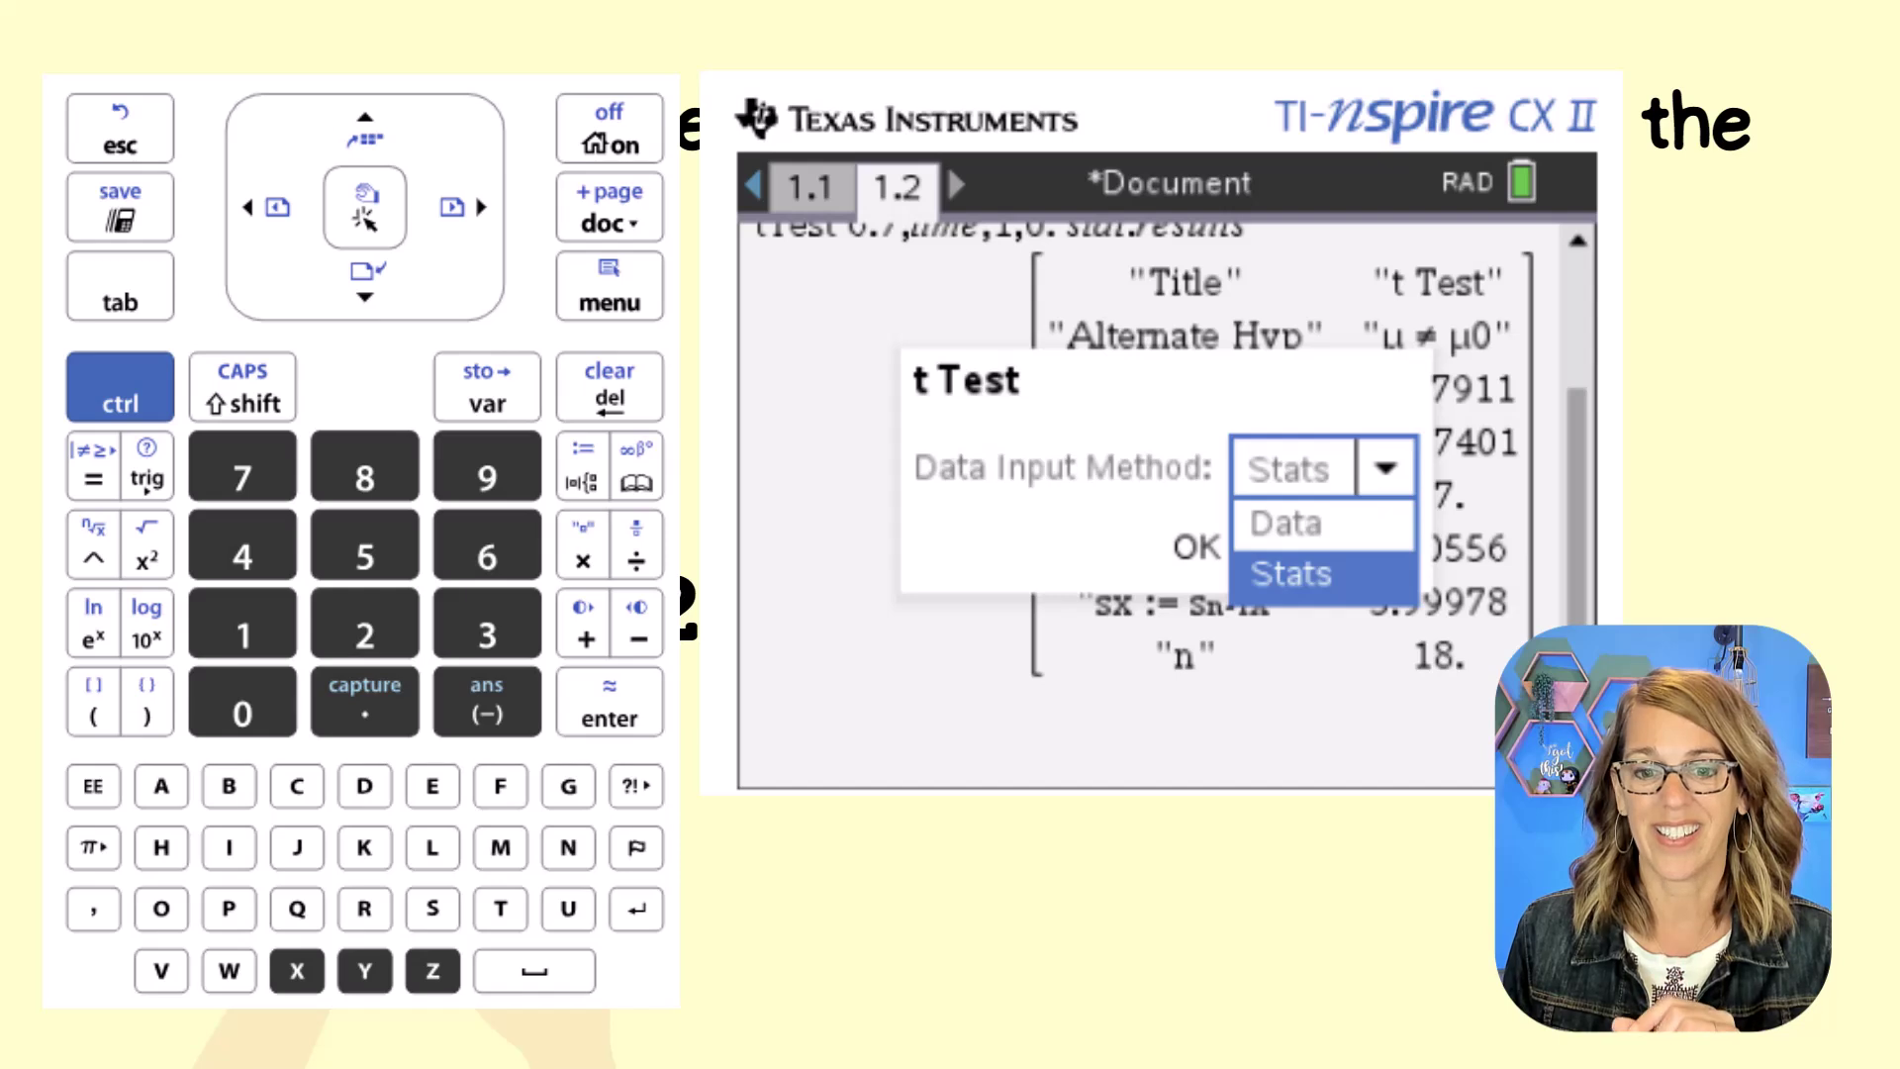
key("Return")
key("Down")
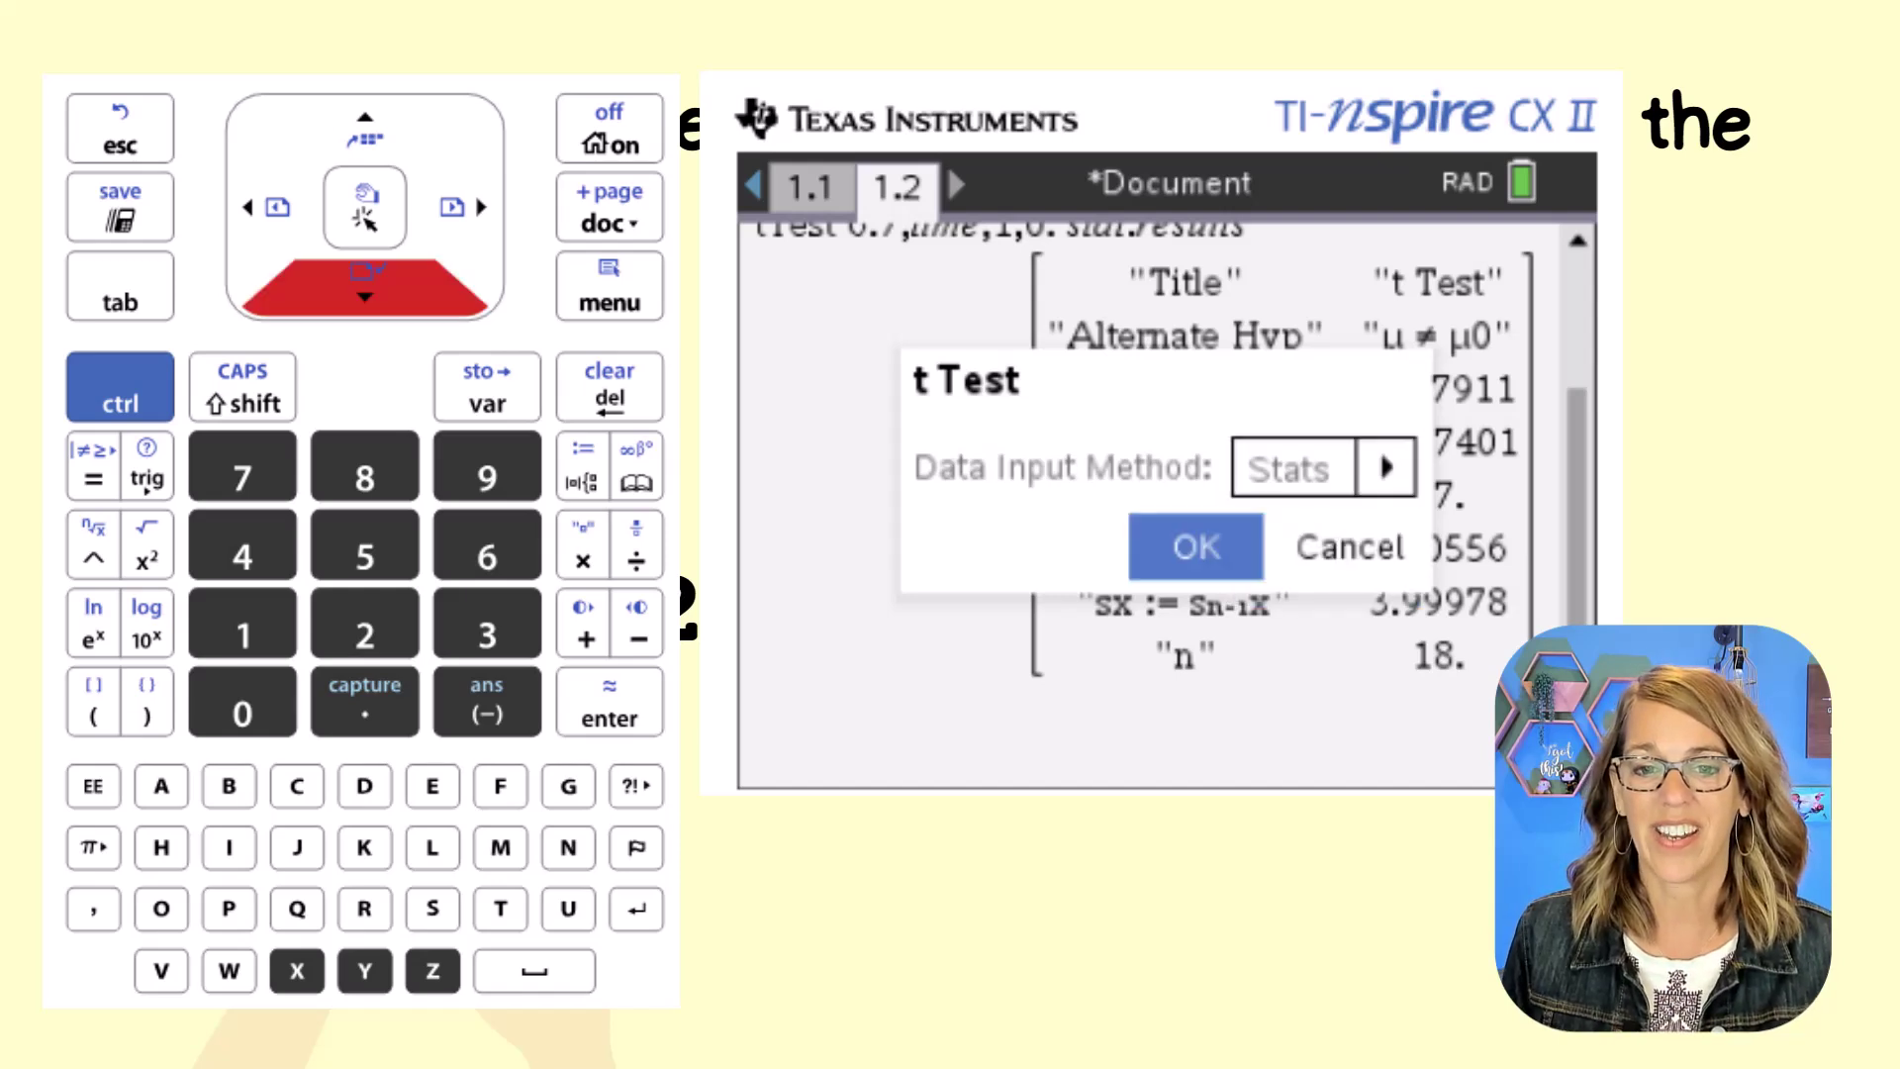
key("Return")
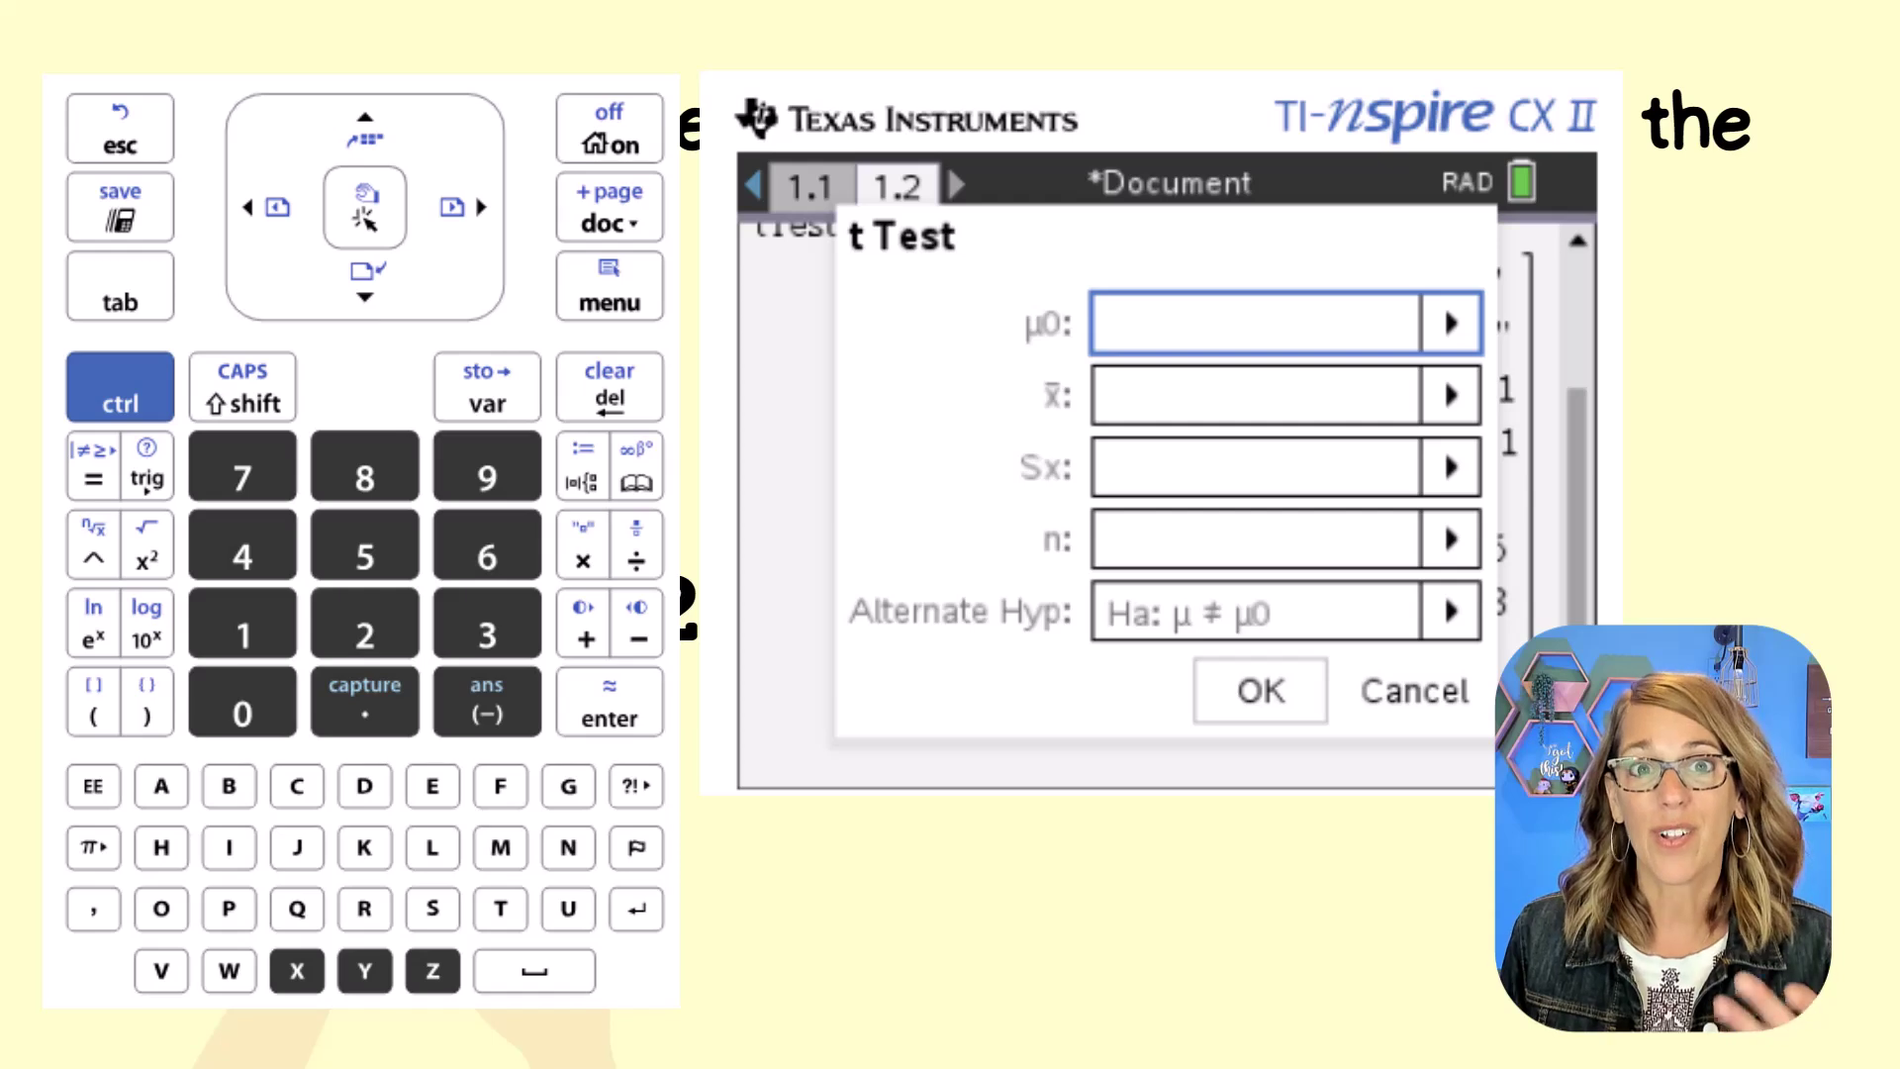
Enter μ0 6.7, x̄ 5.3, Sx 3.9994 and n 18.
type("6")
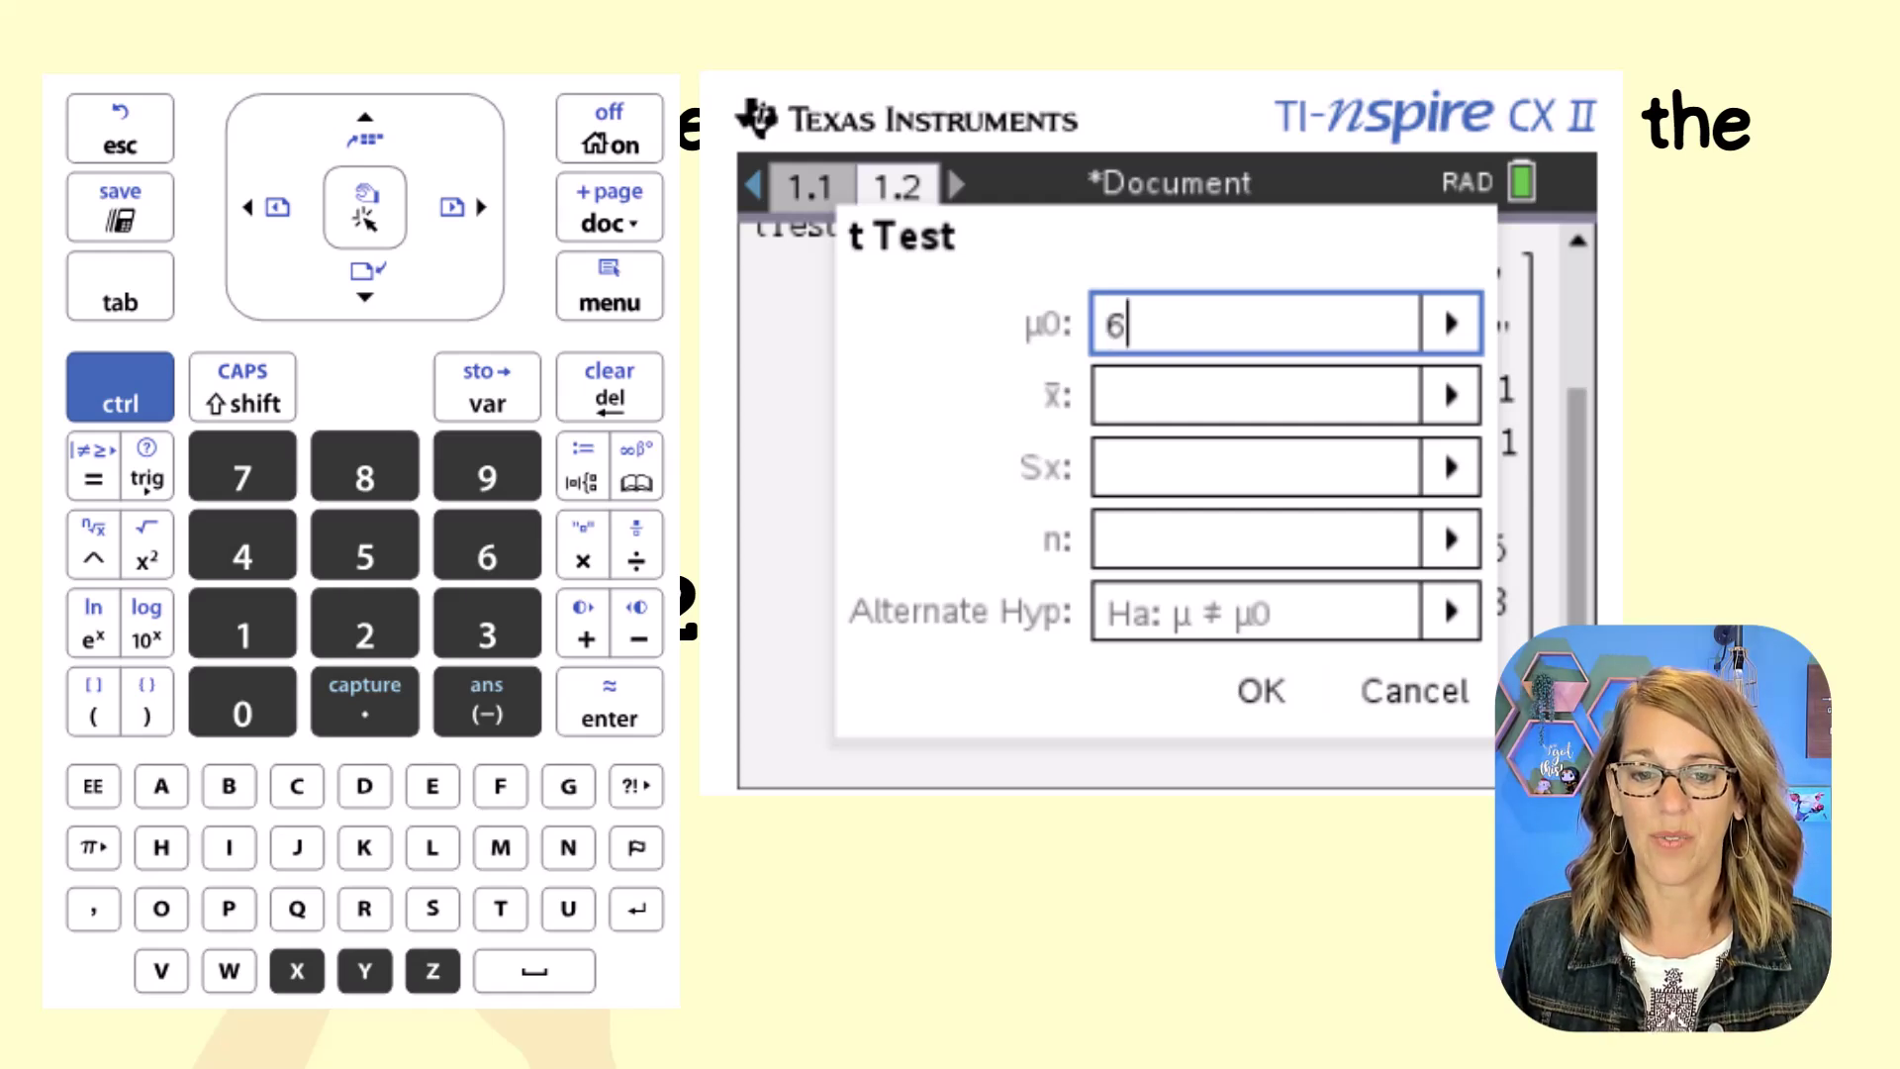
type(".7")
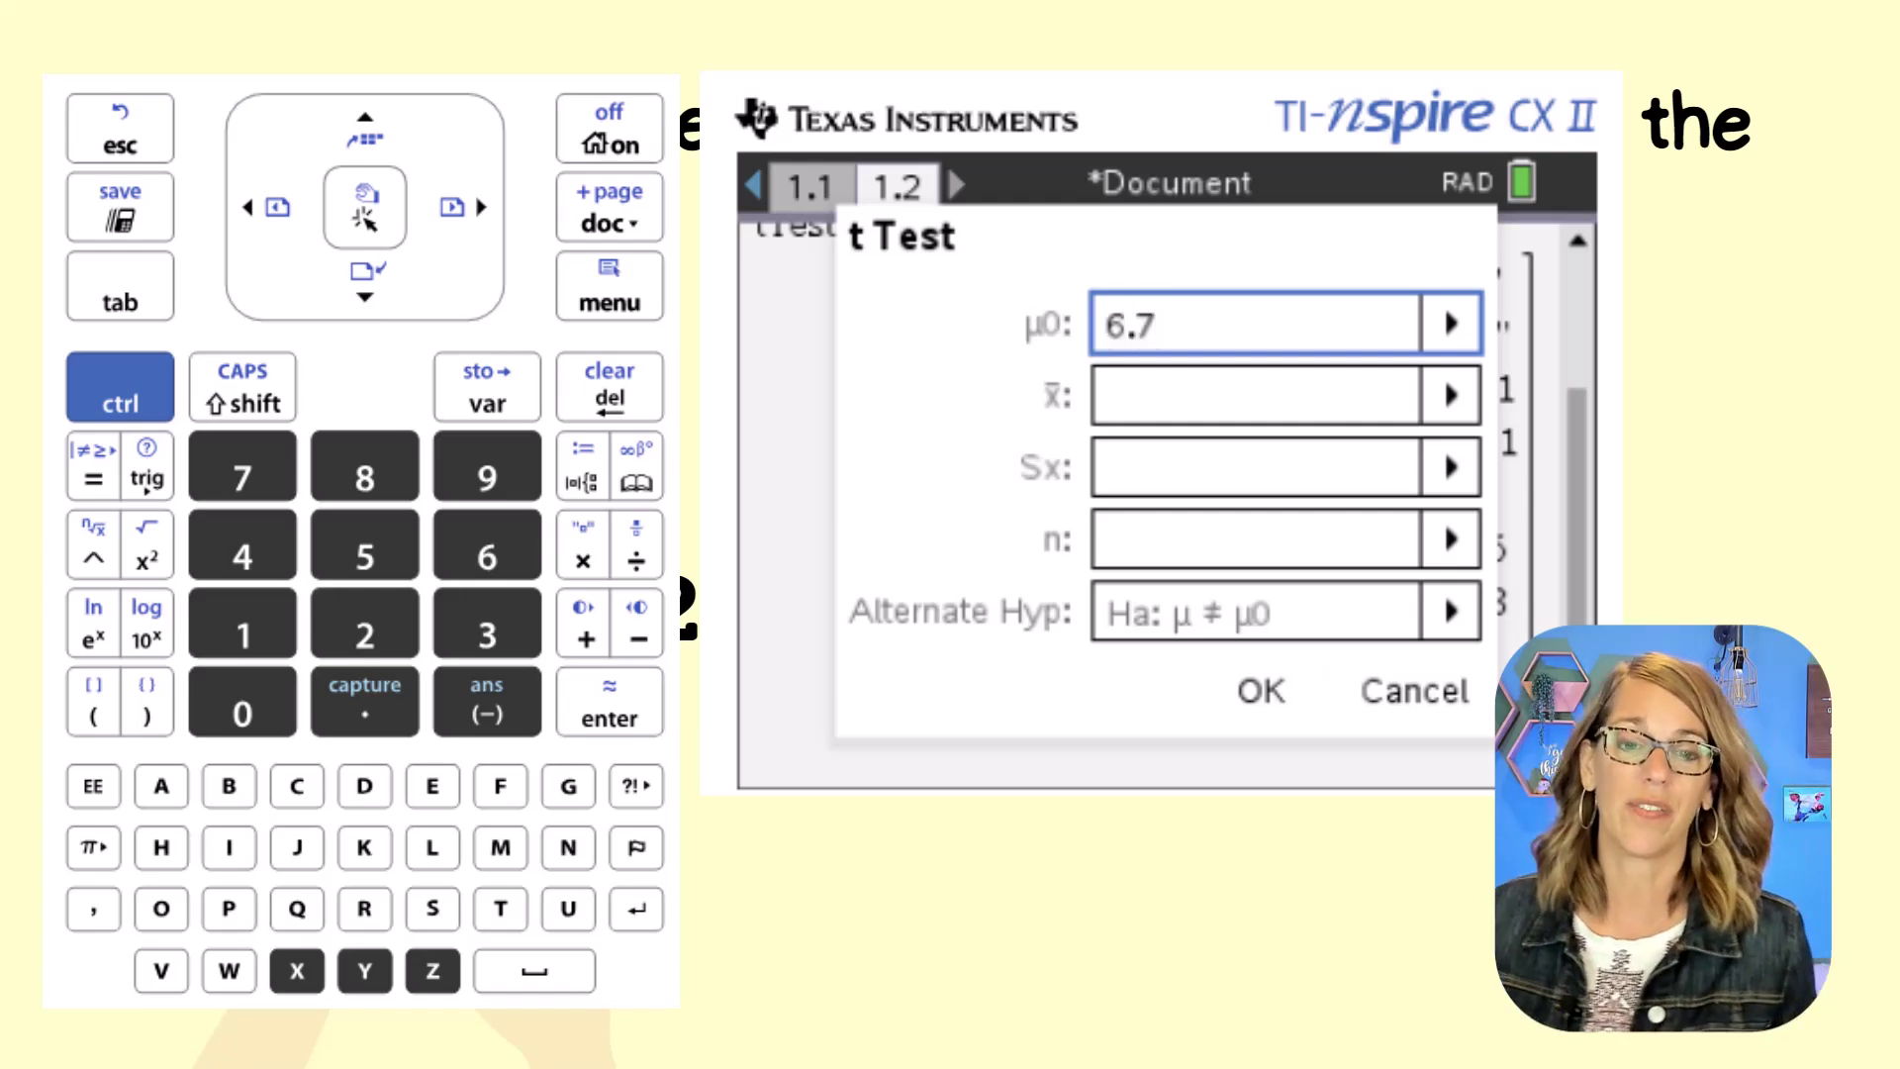
left_click(1257, 396)
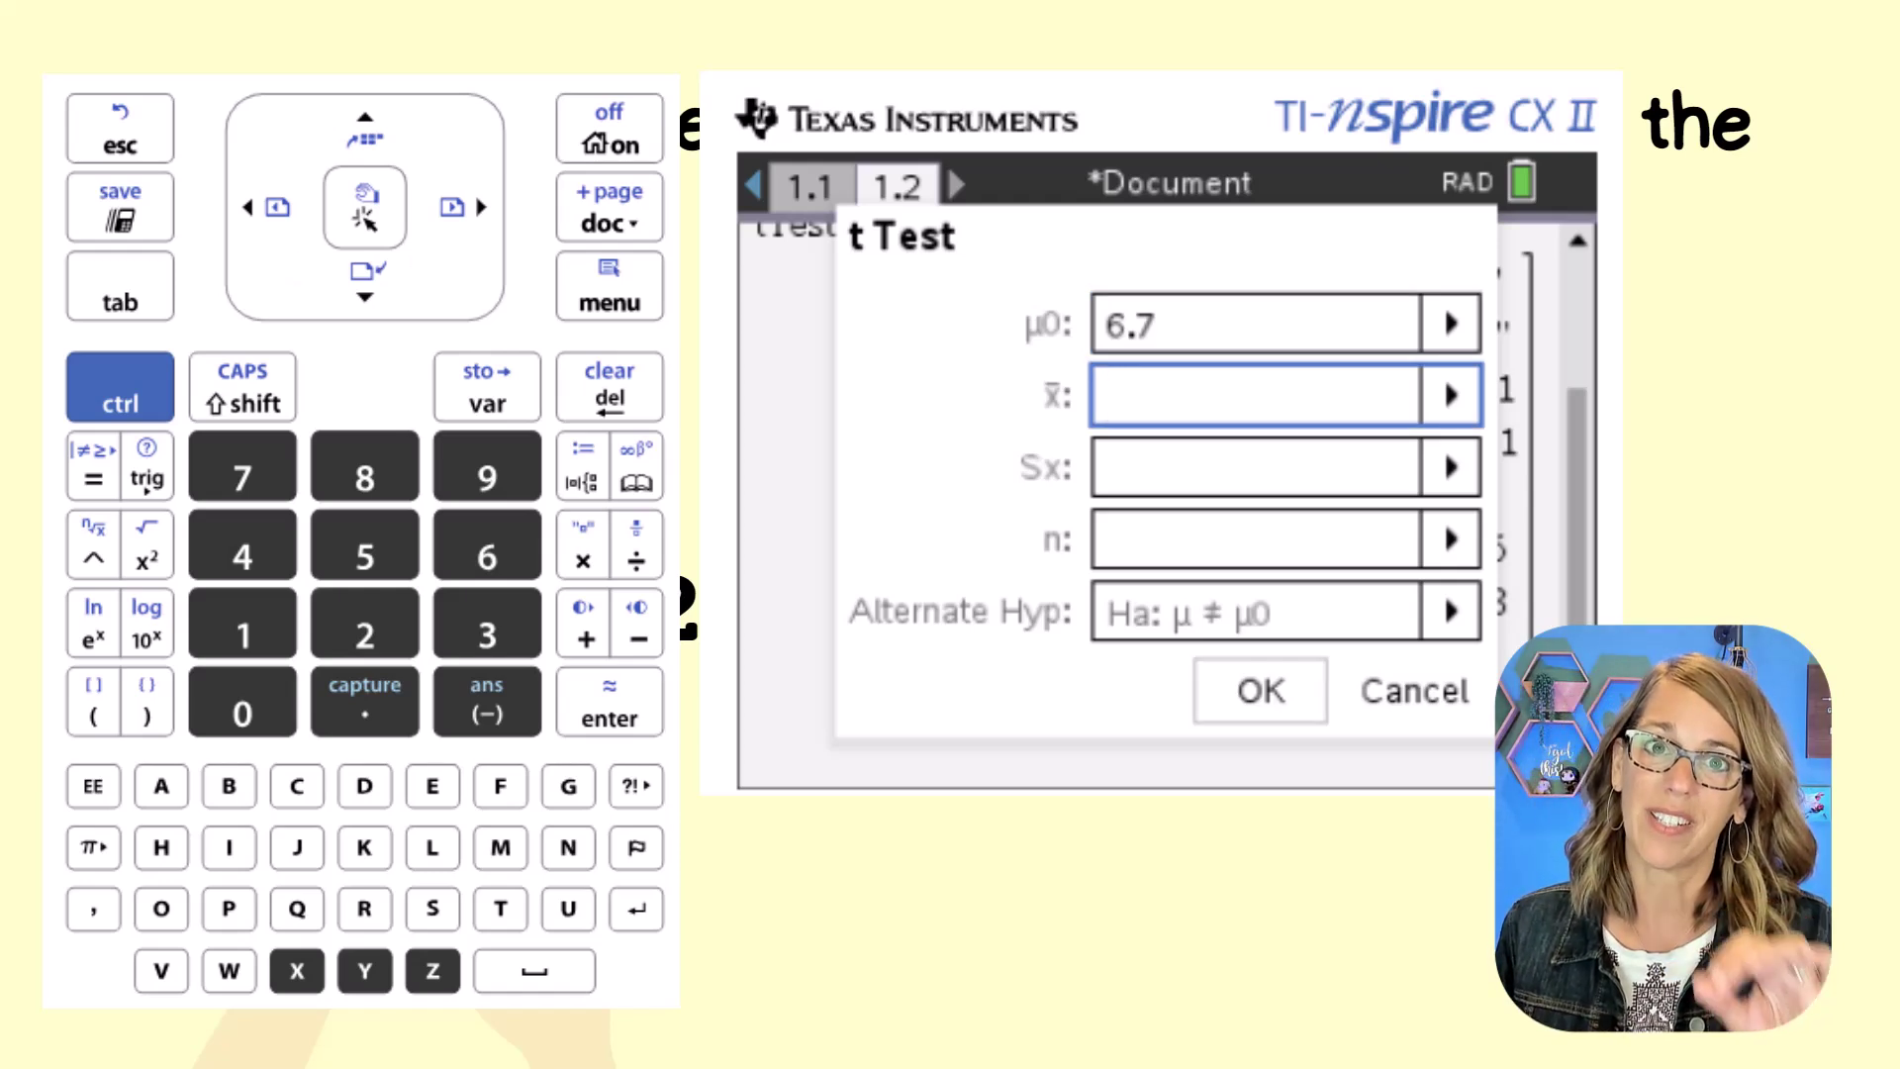
type("5.3")
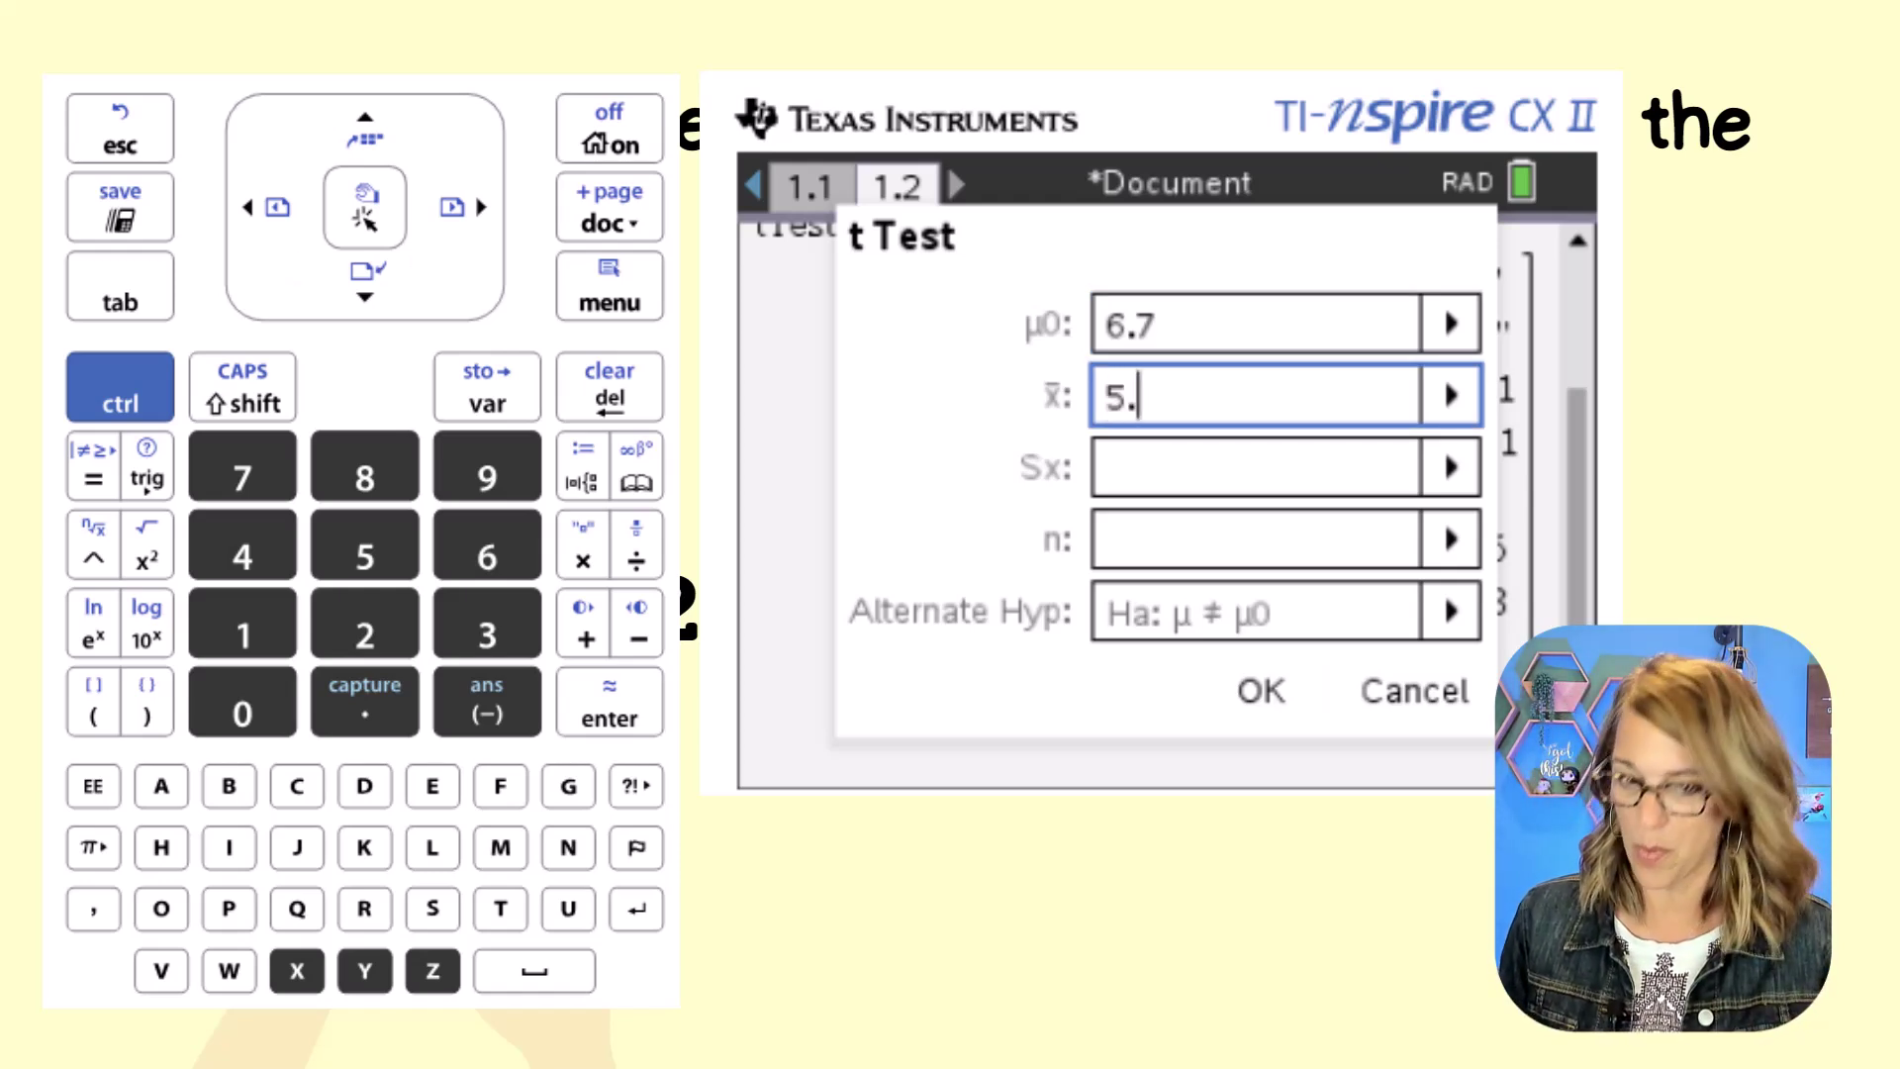
left_click(1258, 469)
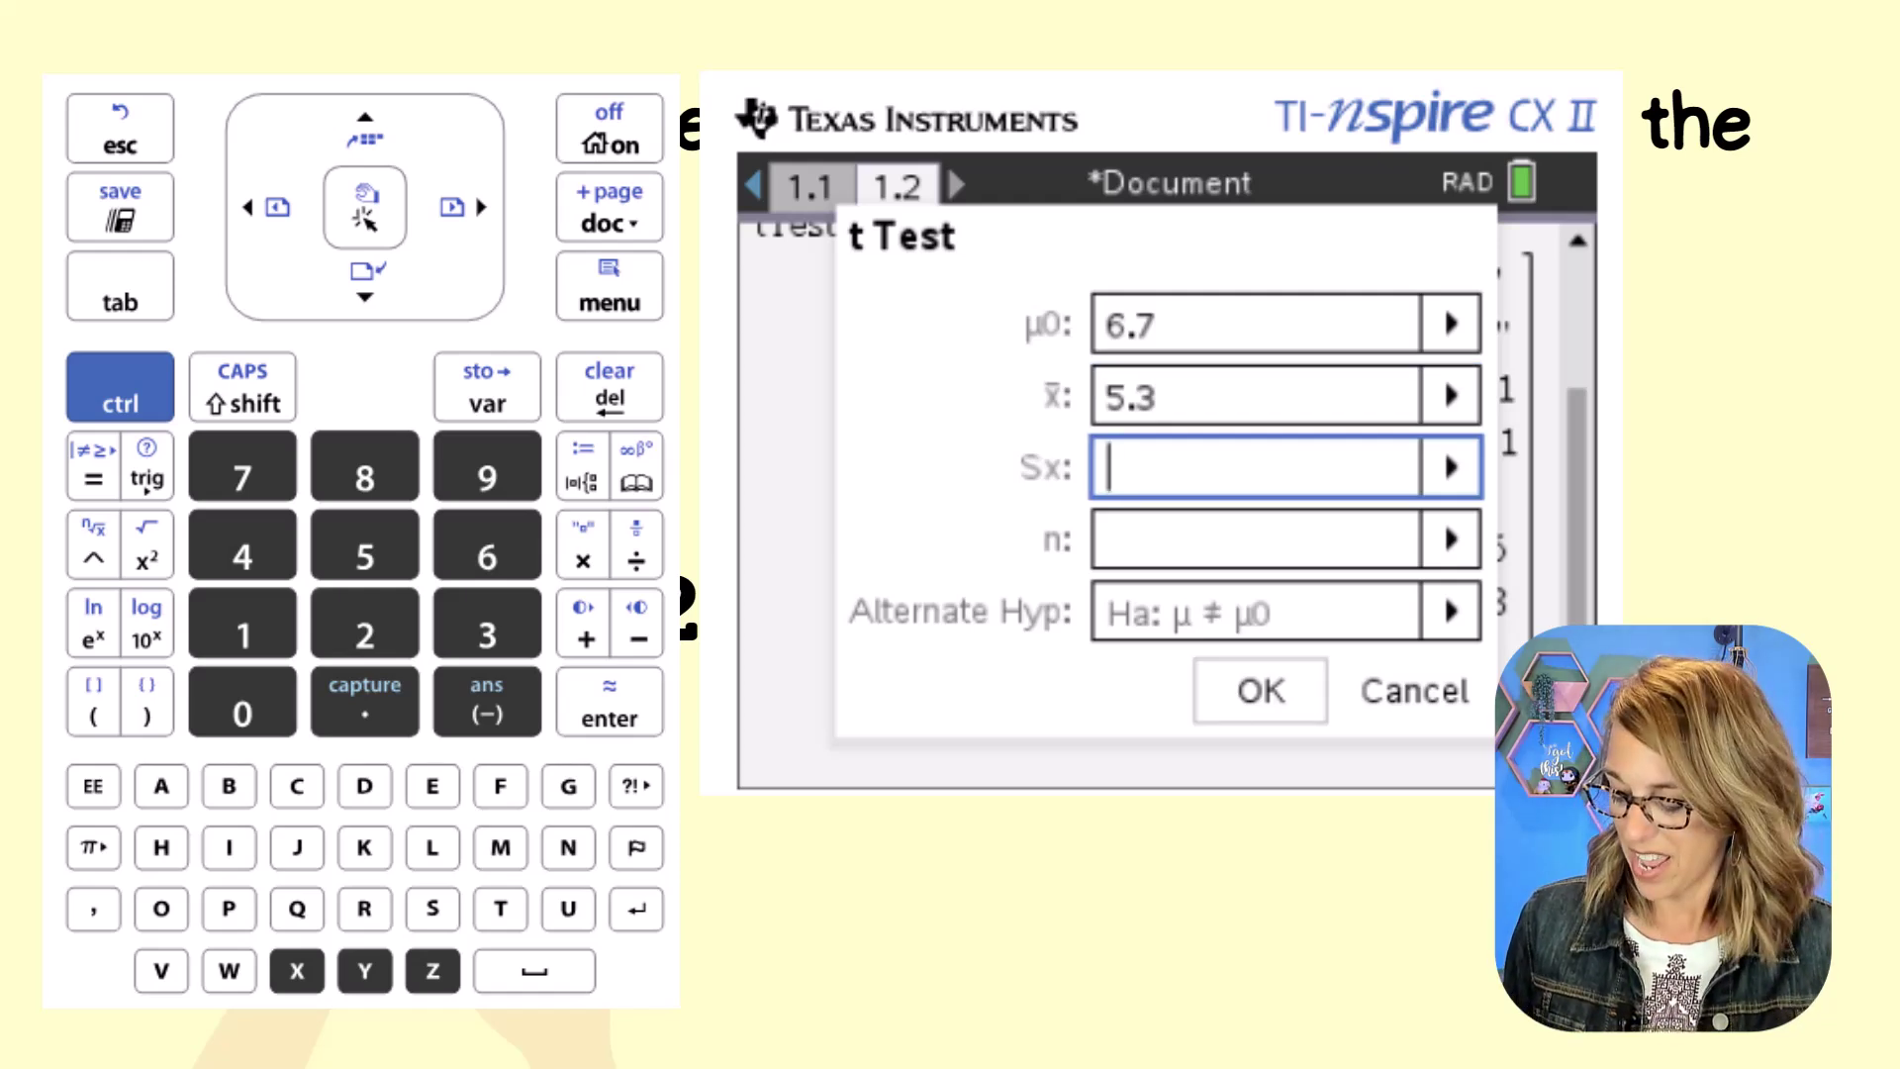
type("3.99")
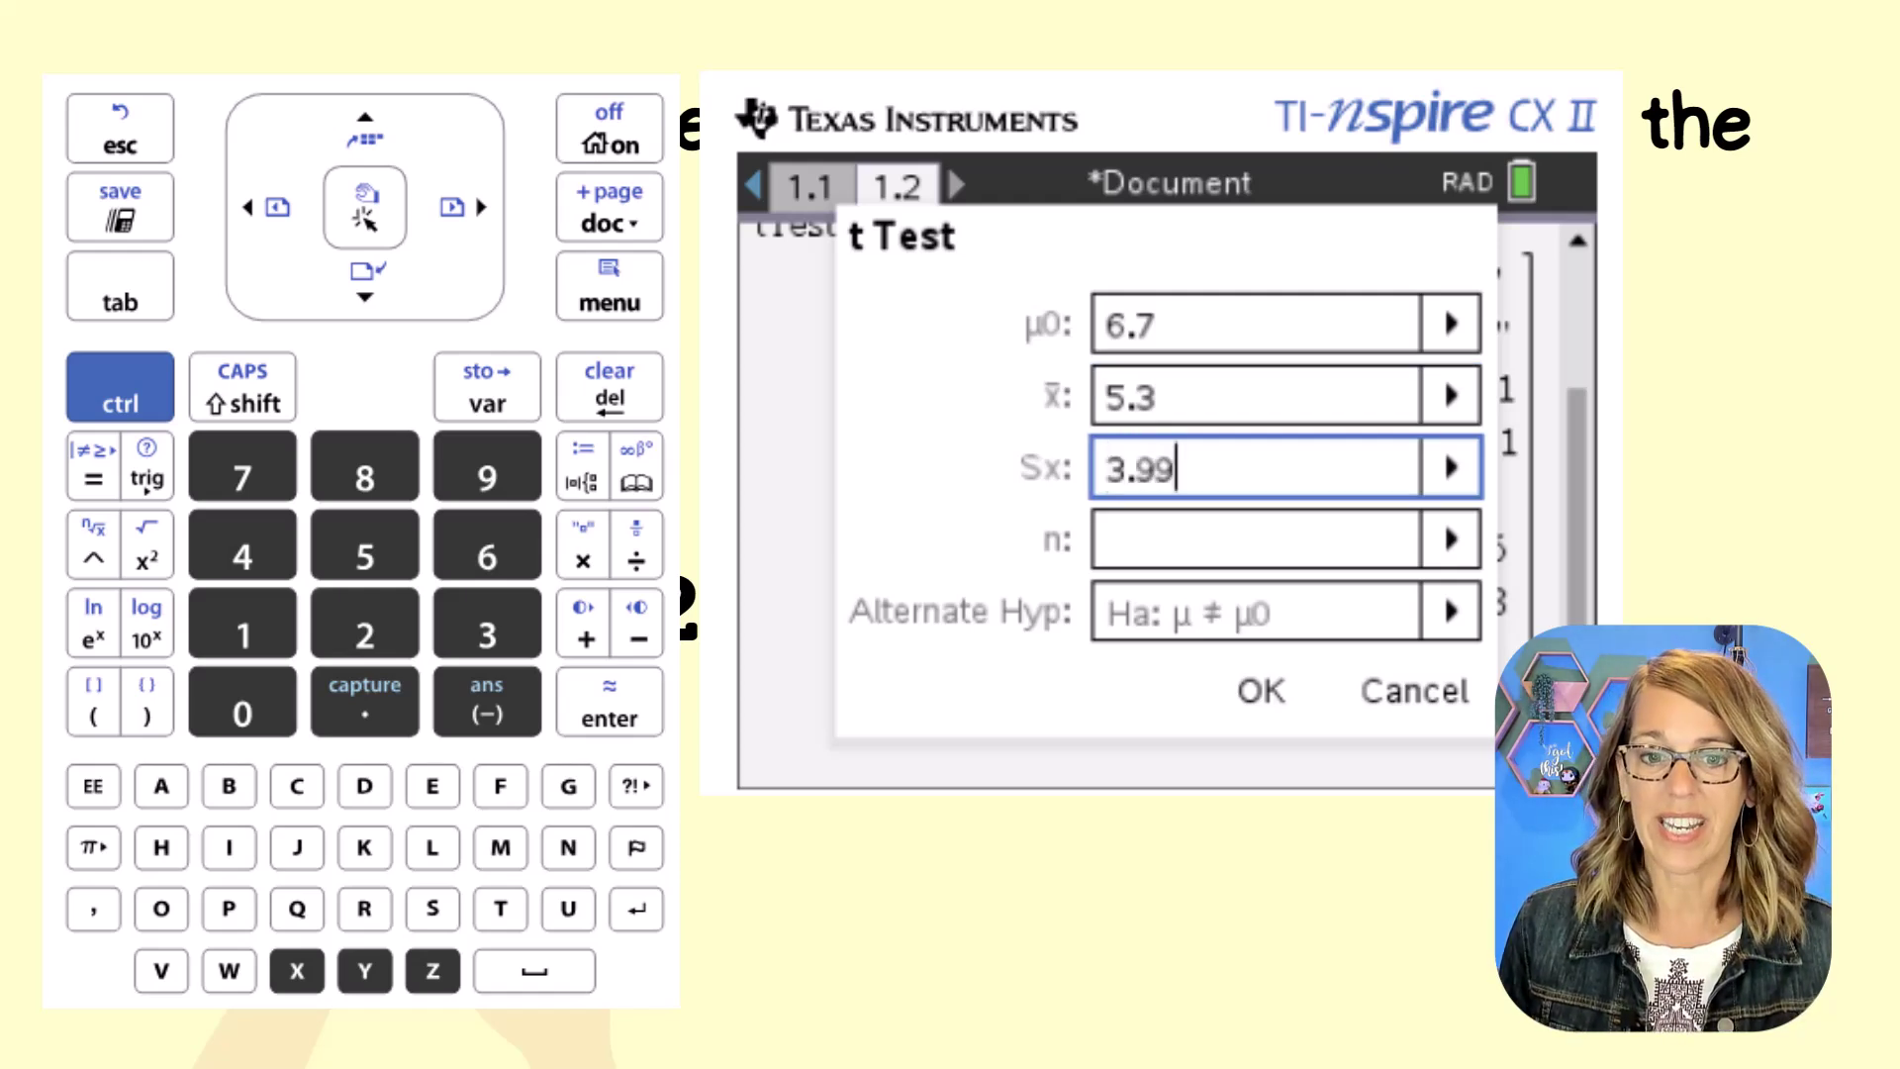
type("94")
key("BackSpace")
type("94")
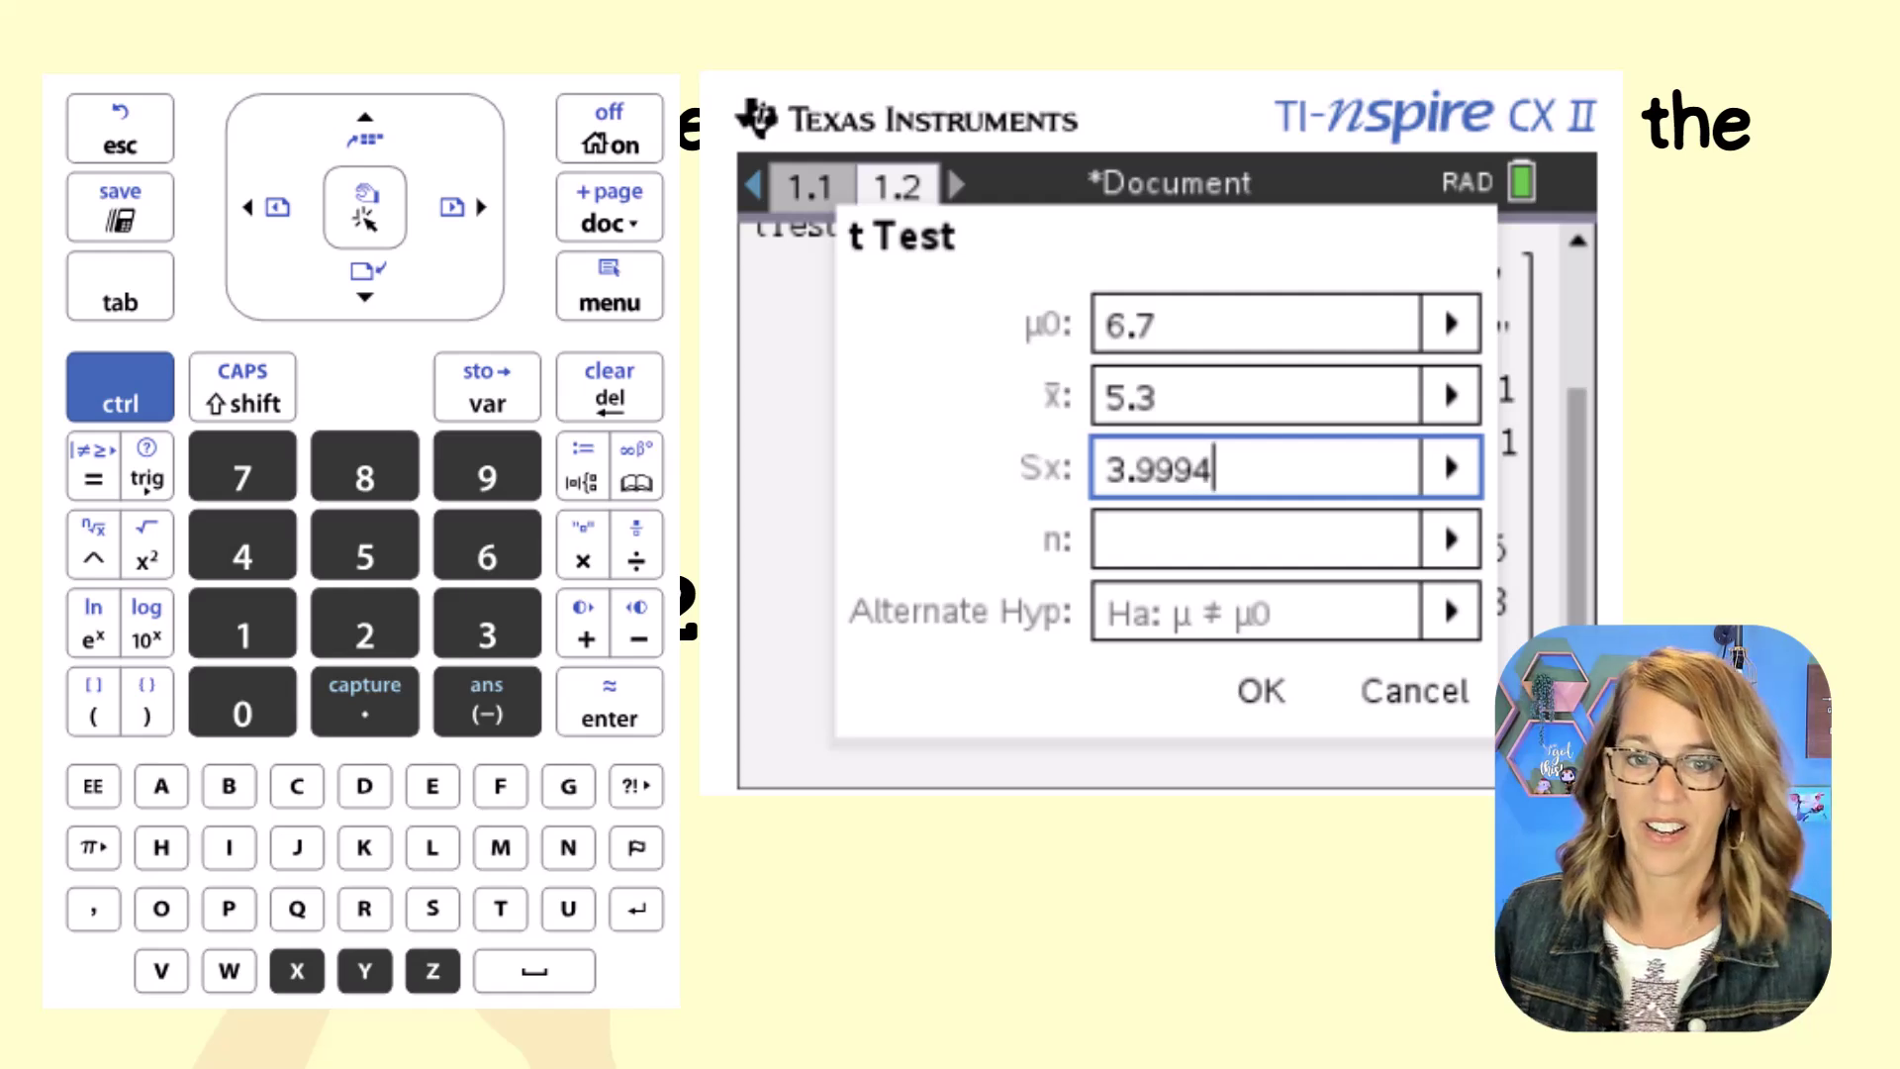
key("Tab")
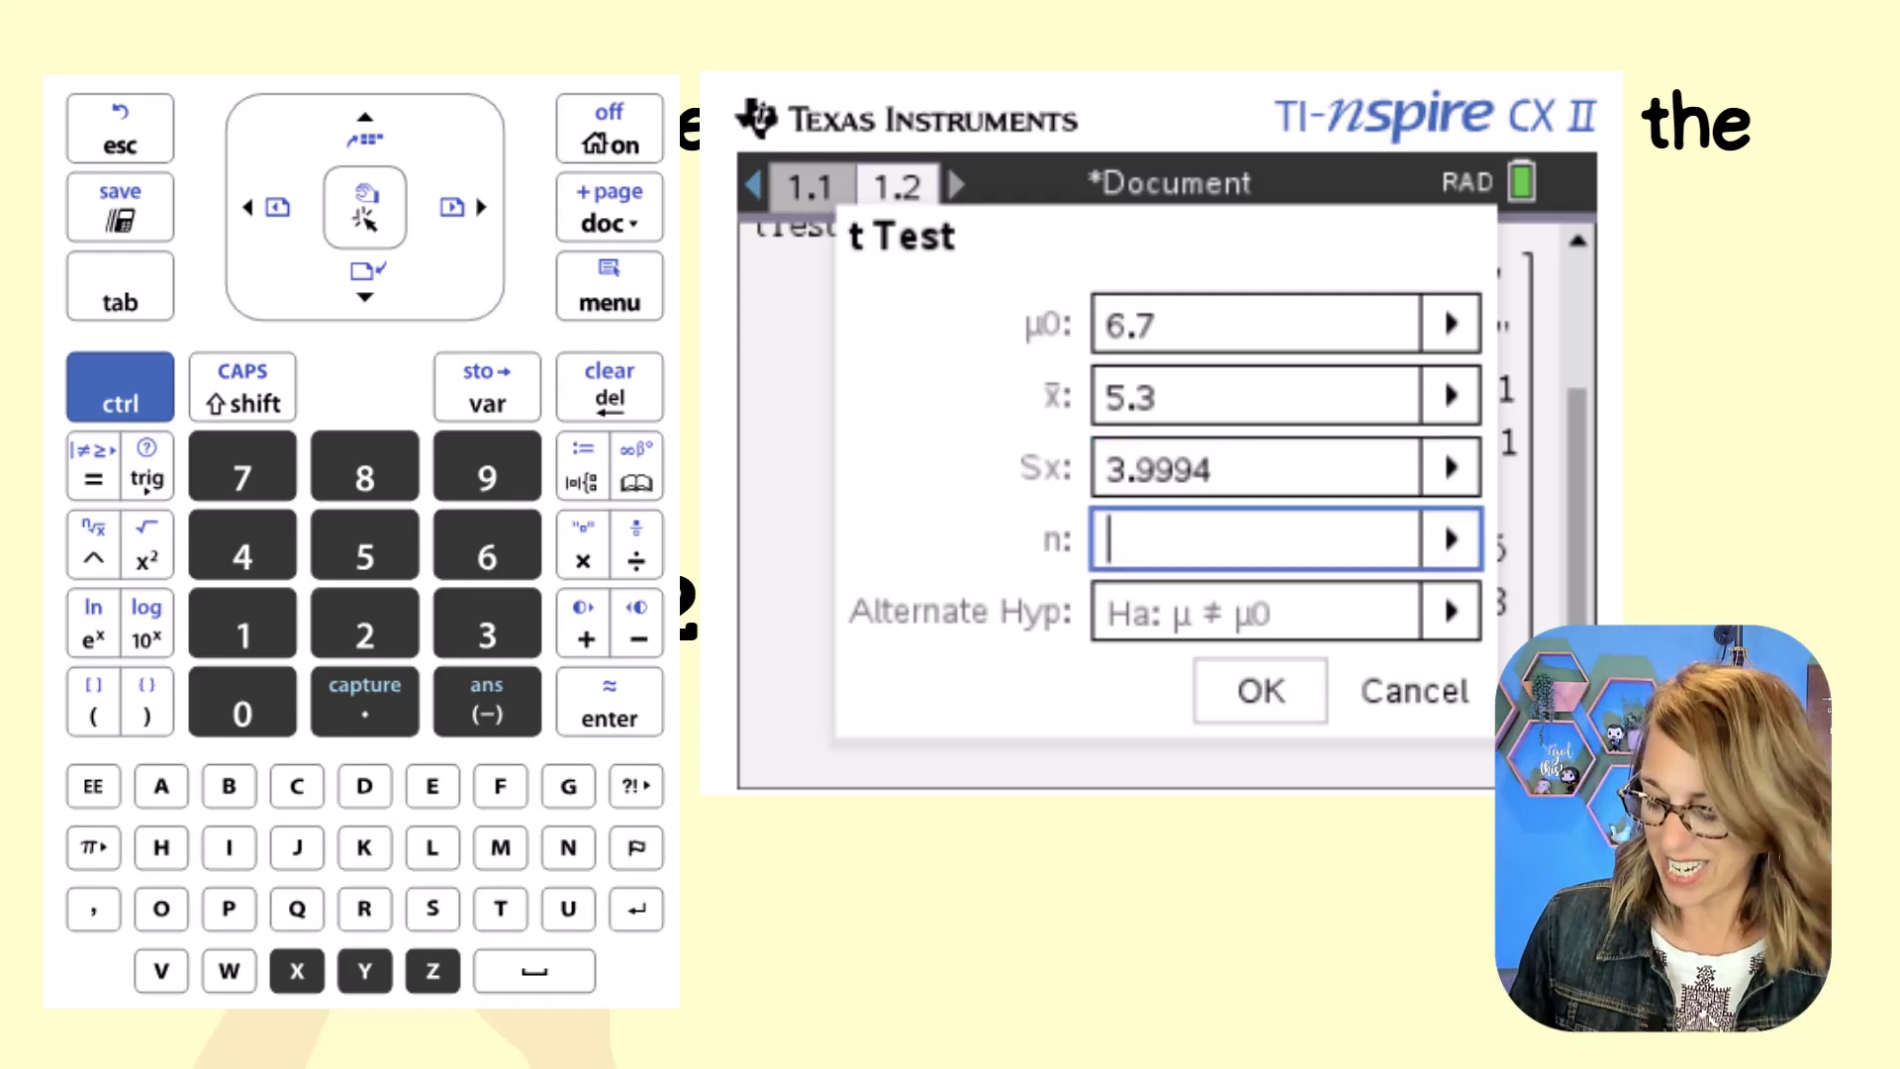
type("18")
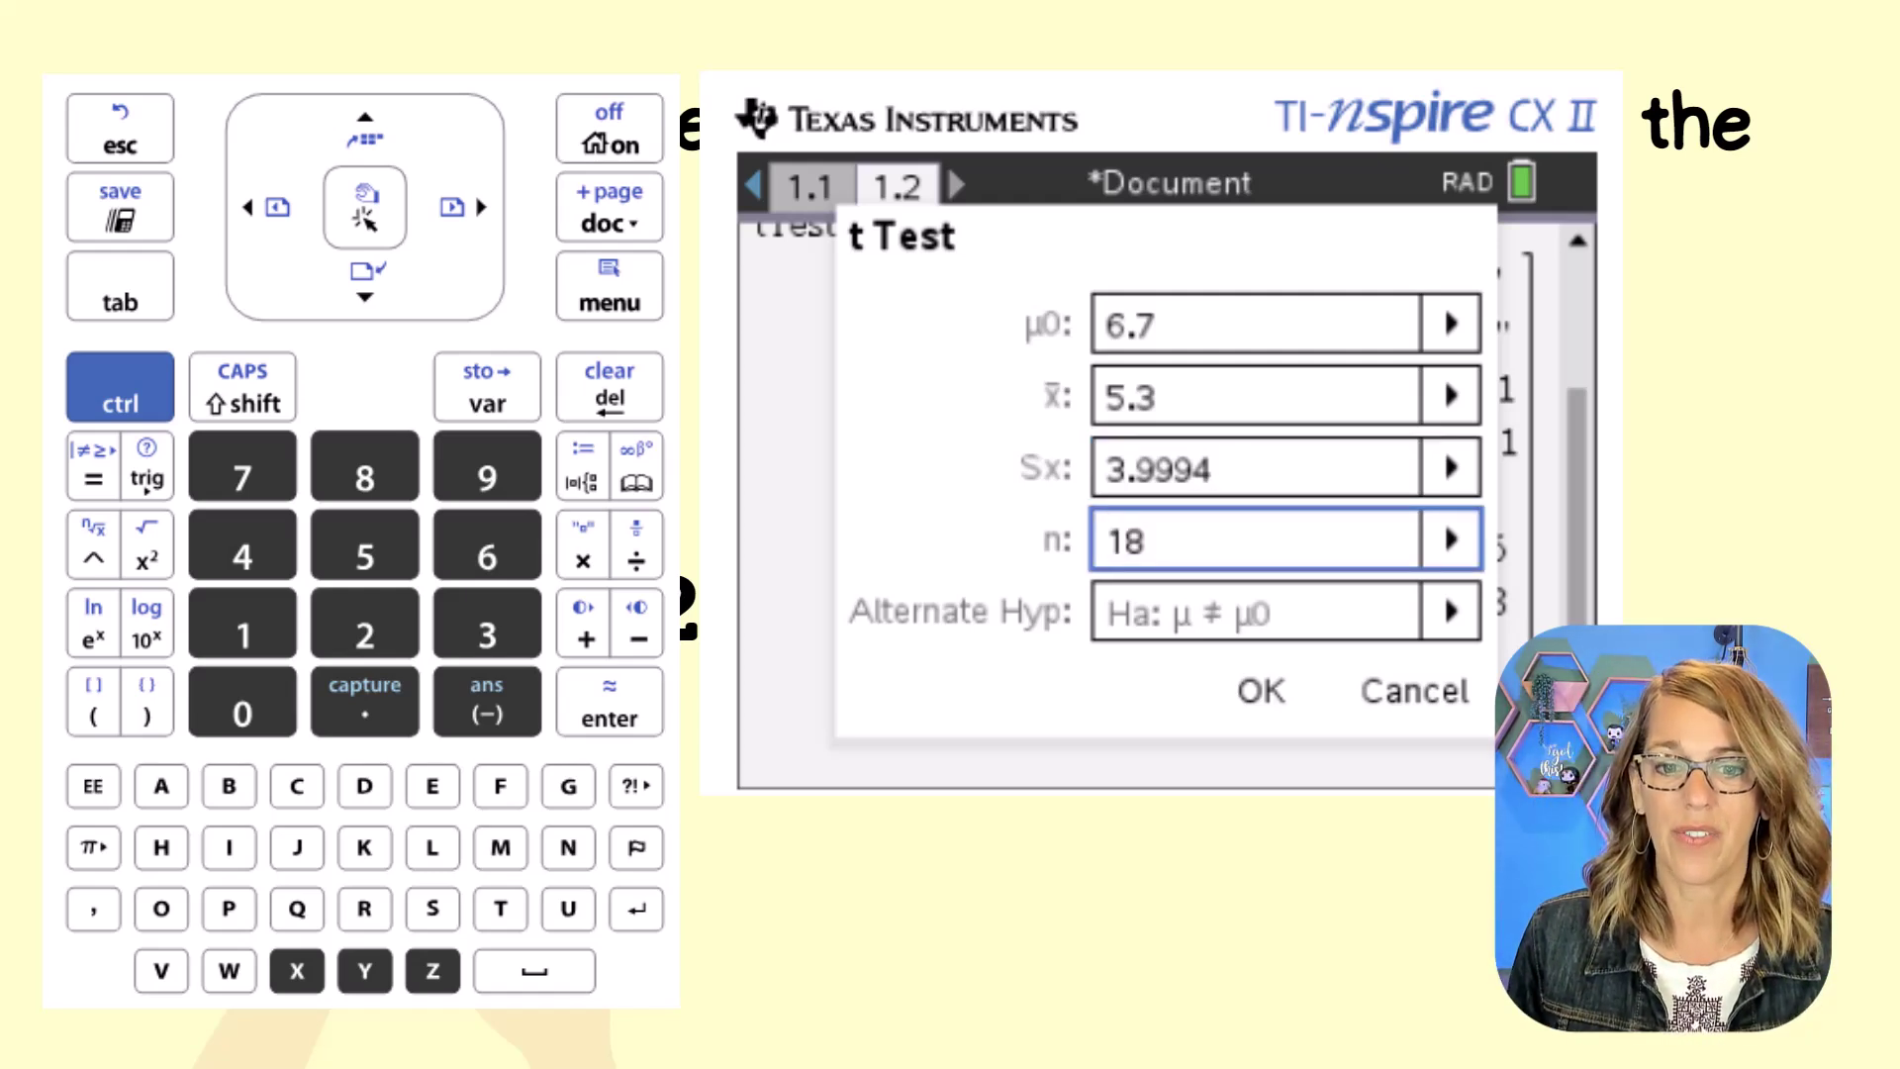
Run the test with Ha: μ ≠ μ0, getting t = -1.48515, p = 0.155812, df 17.
key("Down")
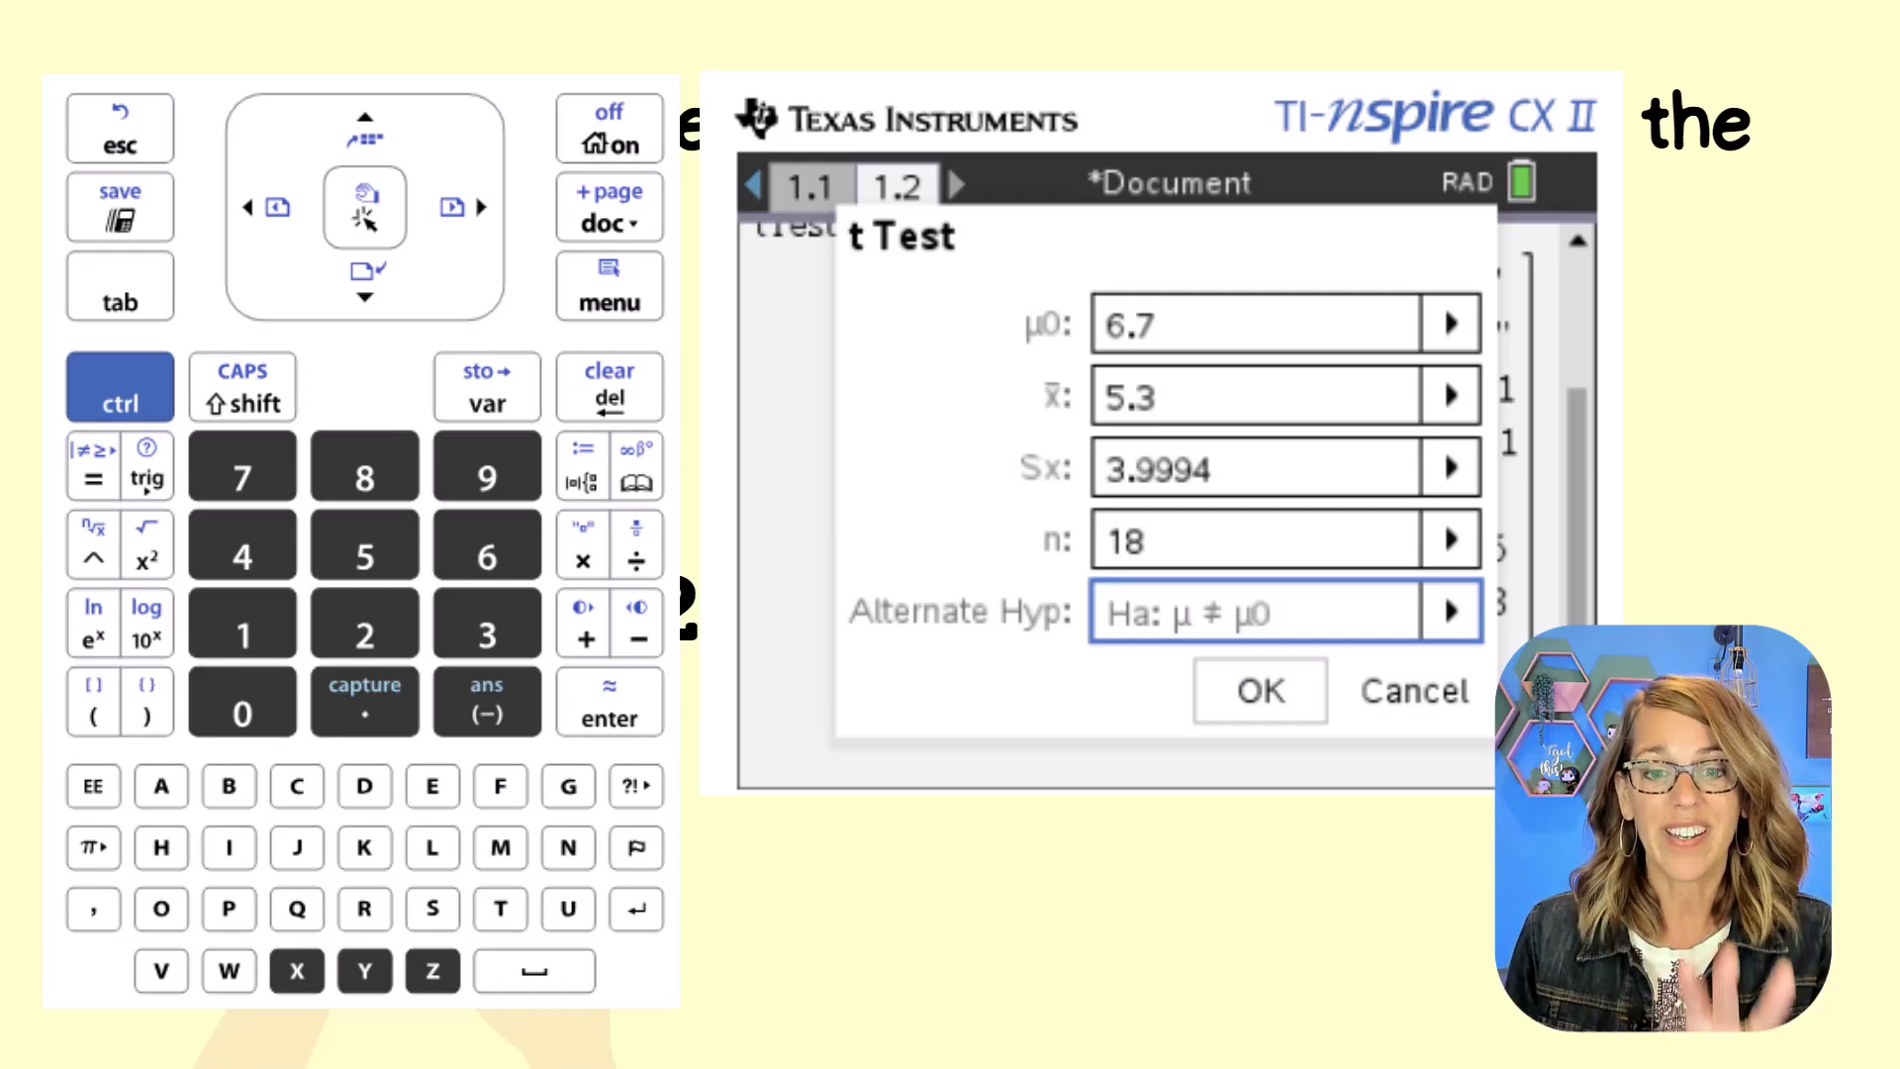
key("Down")
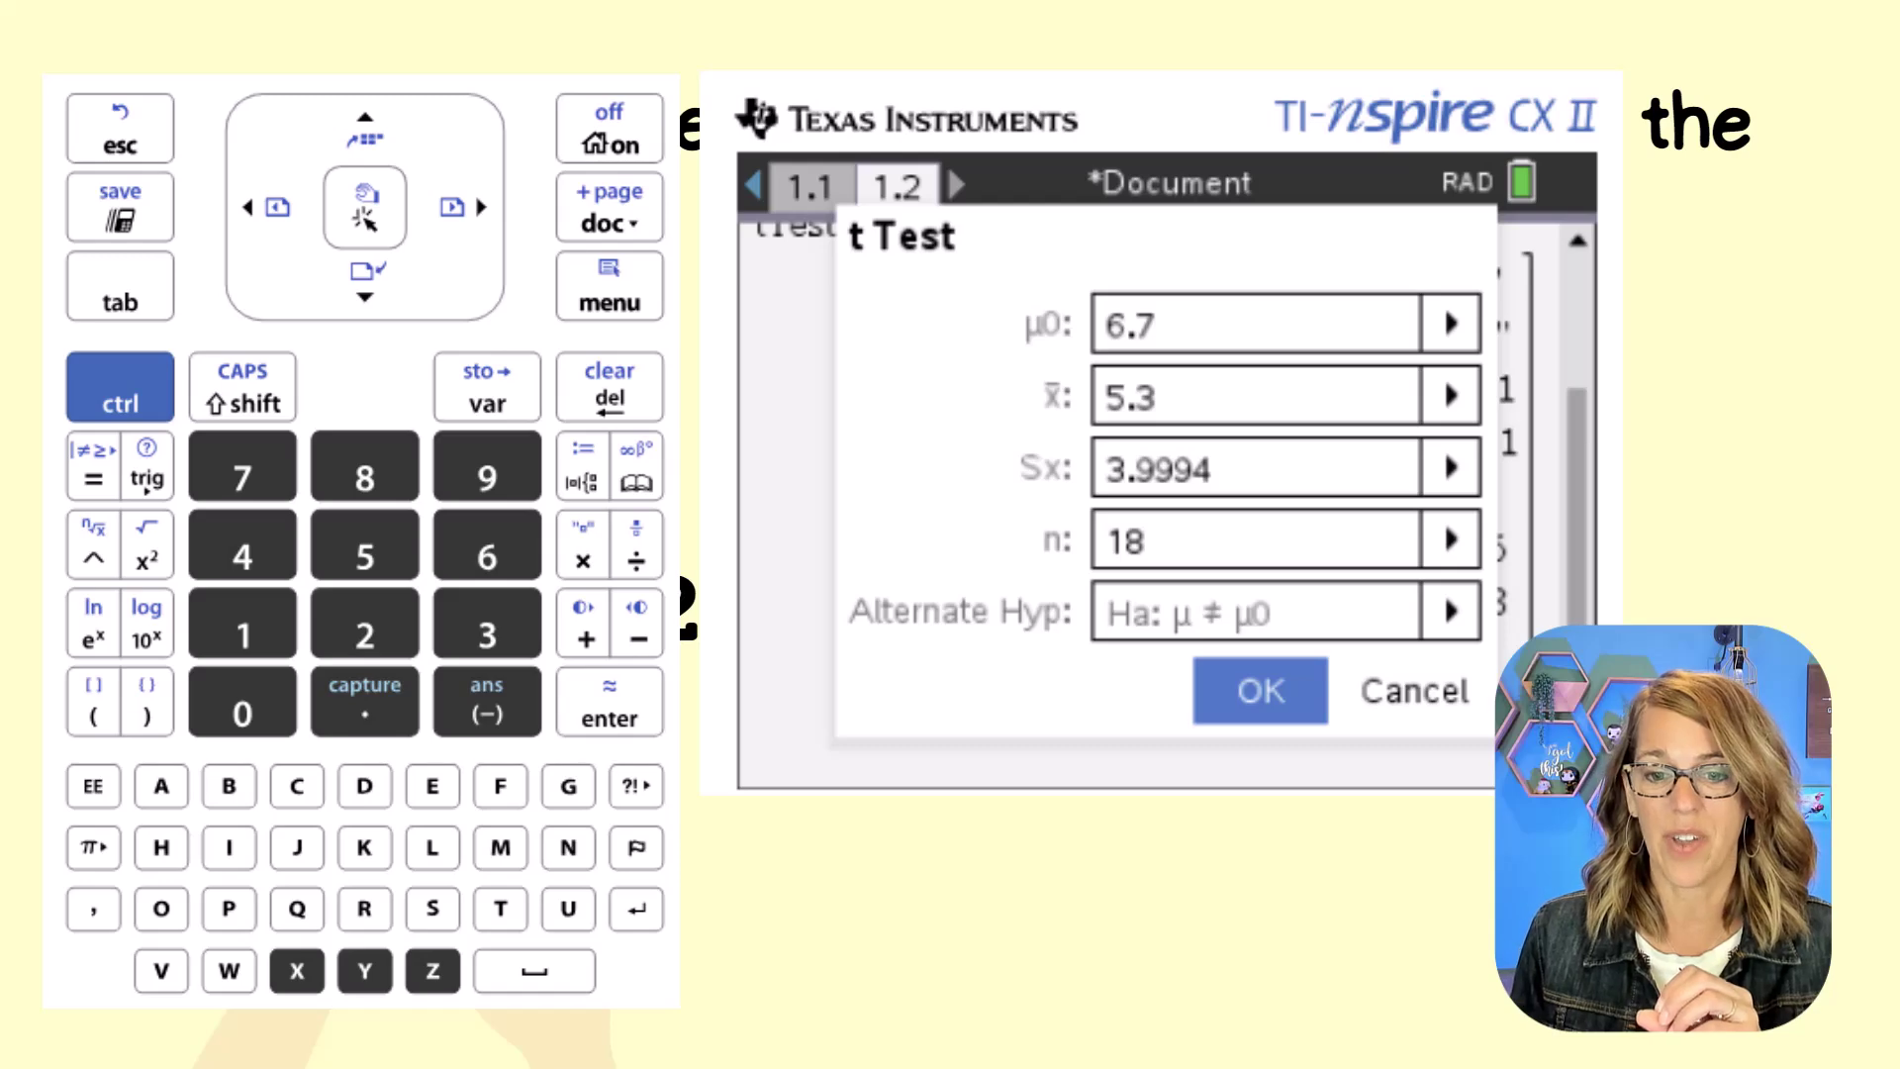
key("Return")
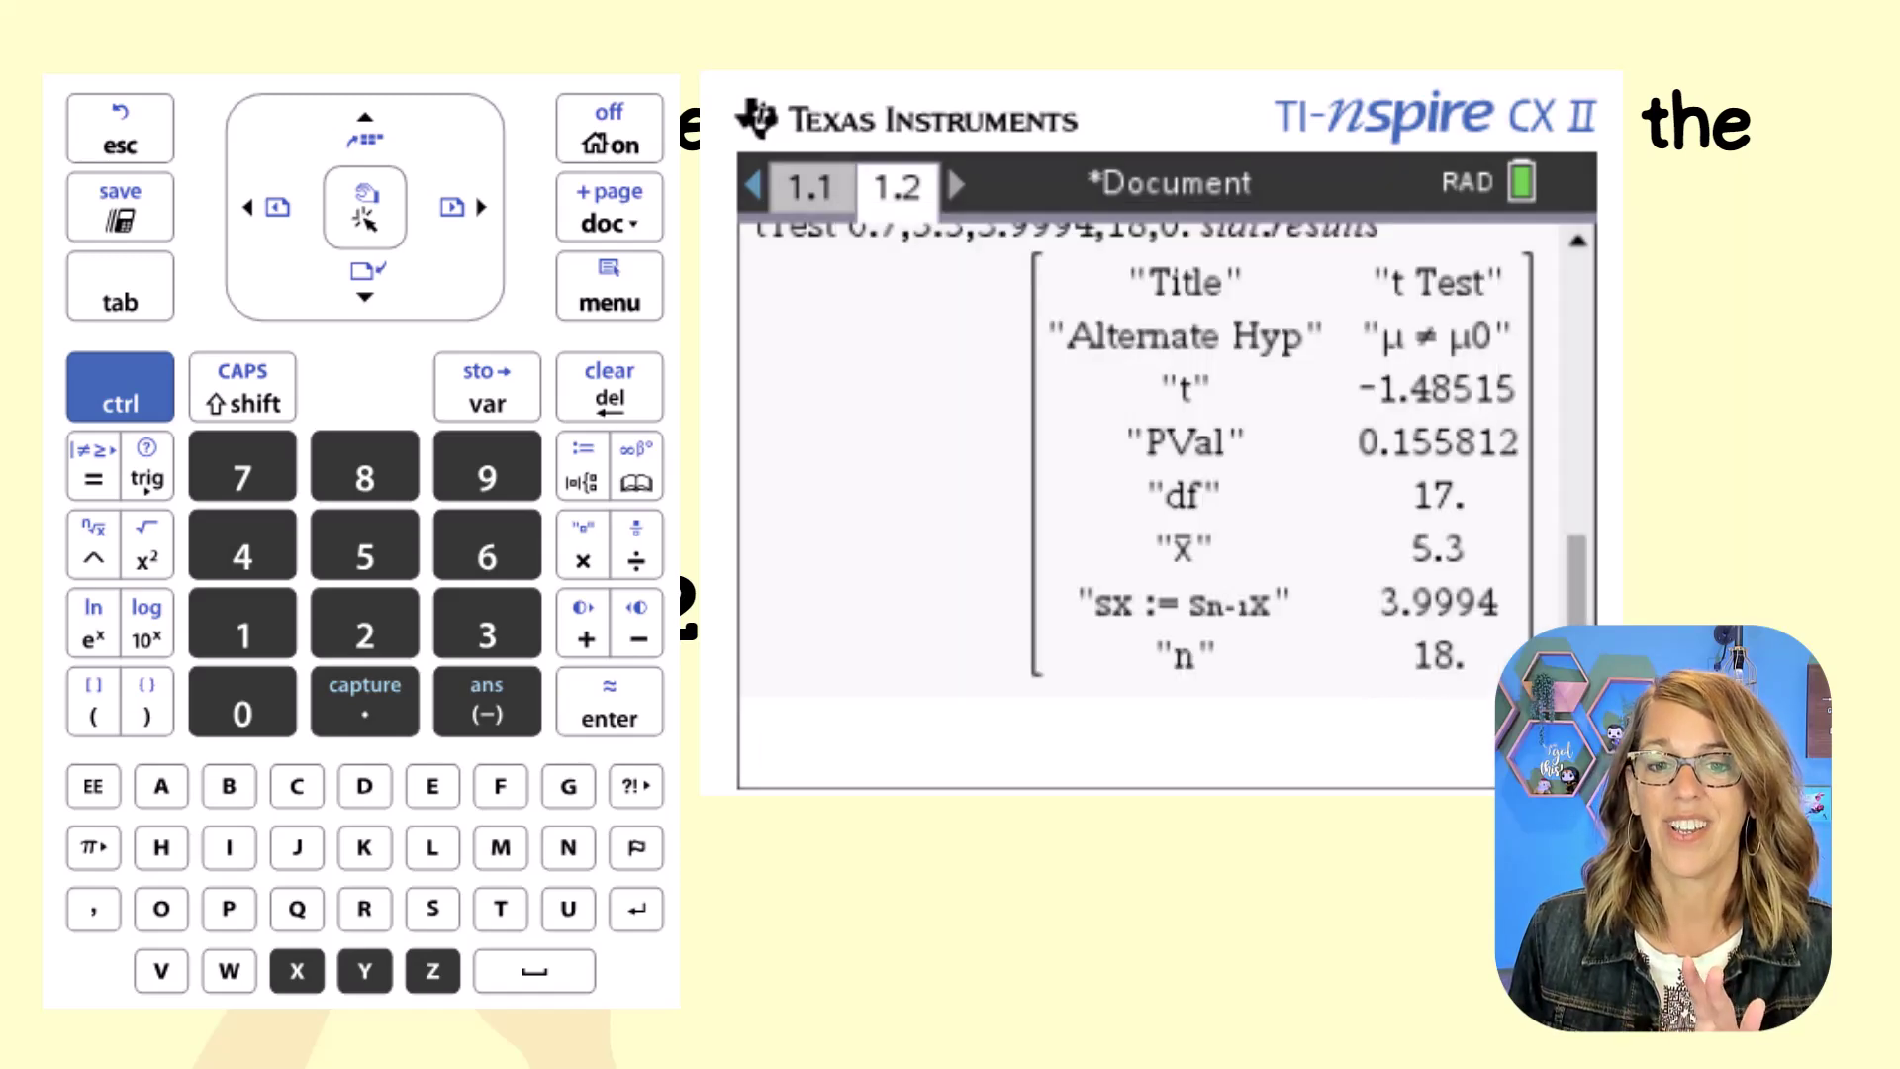
scroll(1158, 476, "up", 4)
scroll(1470, 635, "up", 3)
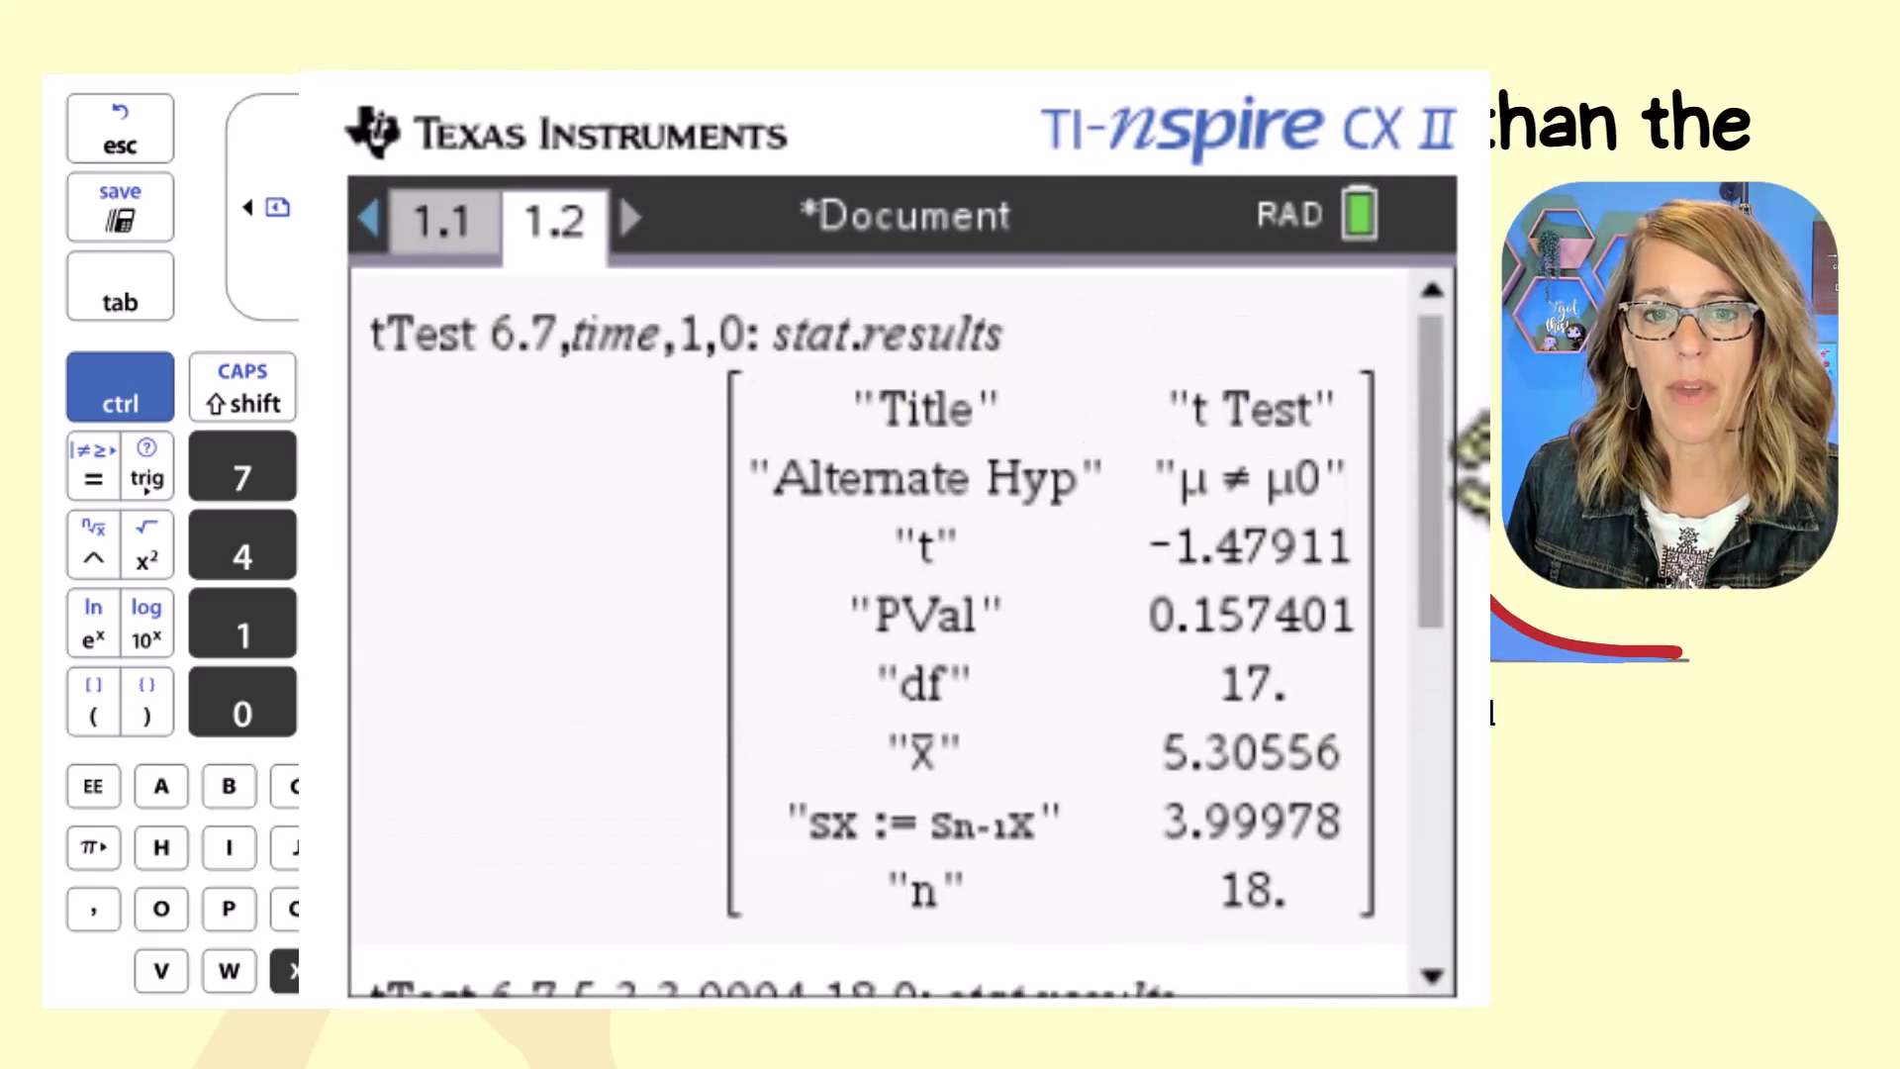